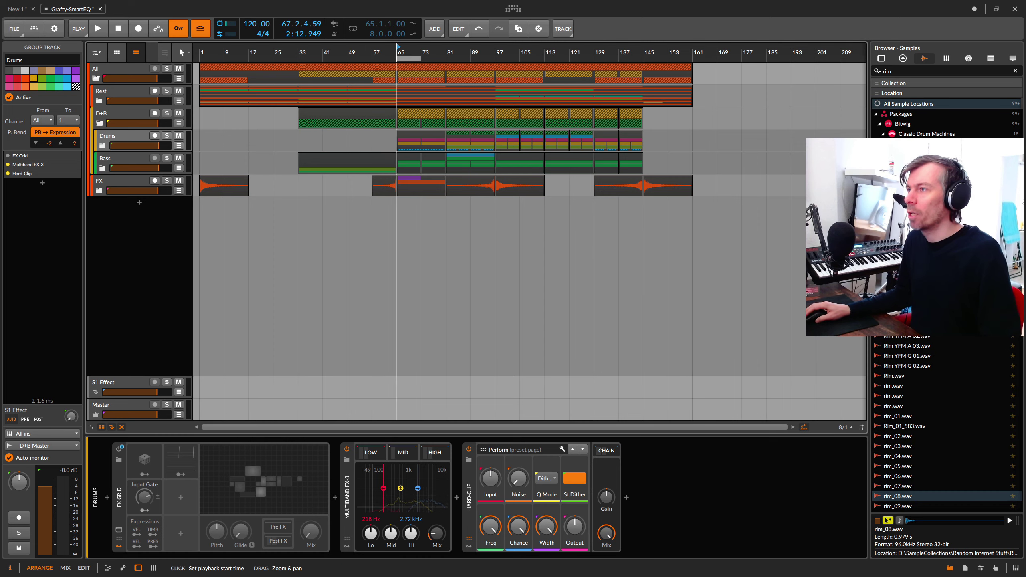
- Zoom the arrangement in around bar 61 and select the Drums track
{"action": "left_click_drag", "start_coordinate": [402, 52], "coordinate": [403, 52]}
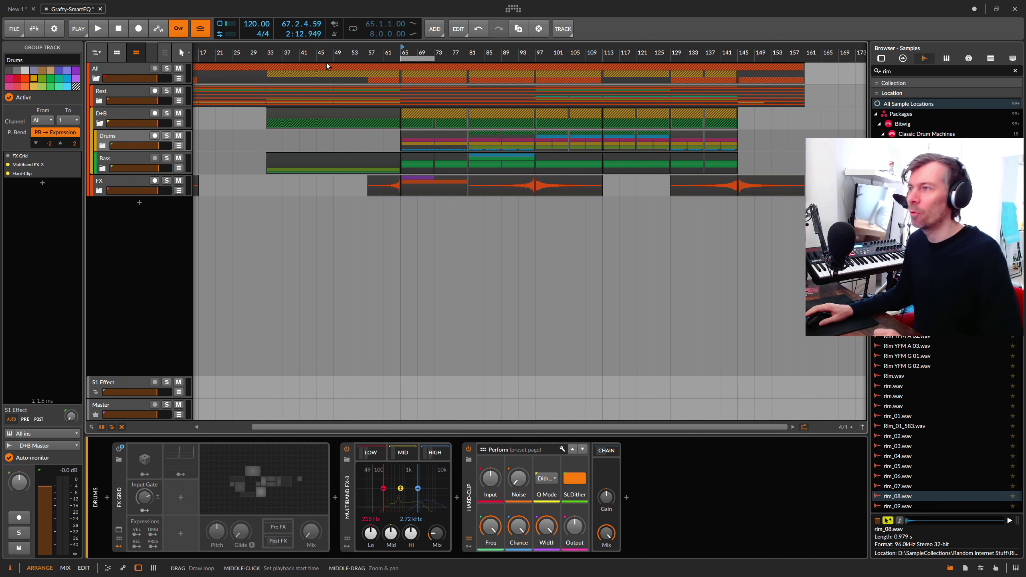
{"action": "left_click_drag", "start_coordinate": [402, 52], "coordinate": [405, 46]}
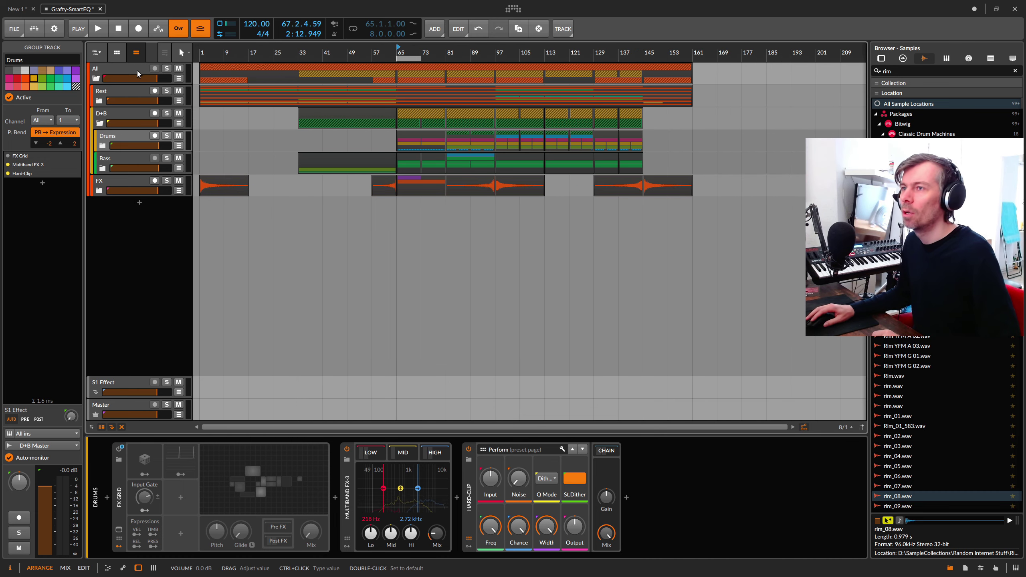
{"action": "left_click", "coordinate": [134, 70]}
{"action": "left_click", "coordinate": [119, 134]}
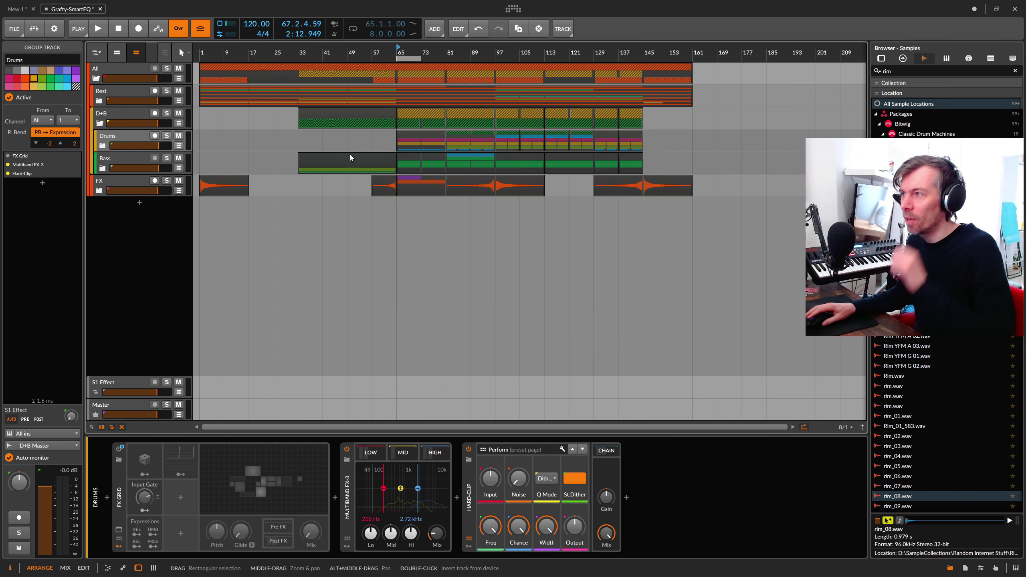
{"action": "left_click_drag", "start_coordinate": [396, 49], "coordinate": [407, 47]}
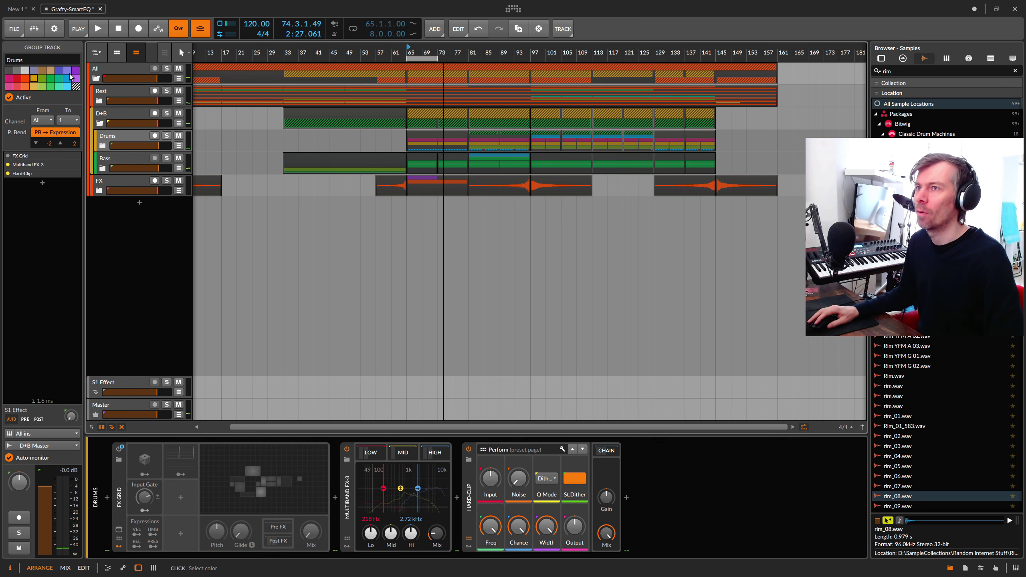
{"action": "left_click", "coordinate": [125, 158]}
{"action": "left_click", "coordinate": [124, 138]}
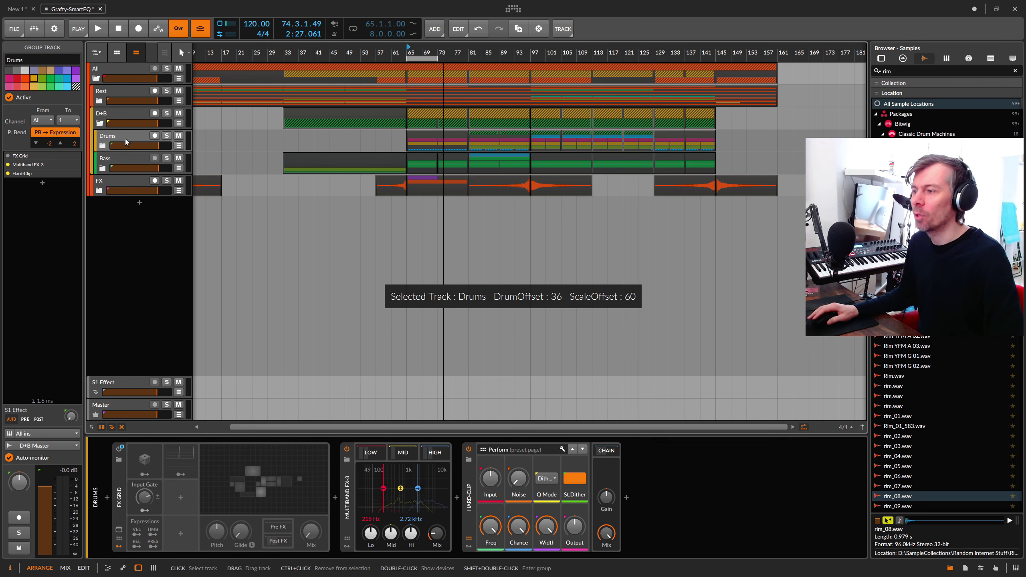
- Insert smartEQ3 between Multiband FX-3 and Hard-Clip on Drums and open its plug-in window
{"action": "left_click", "coordinate": [457, 497]}
{"action": "type", "text": "smart"}
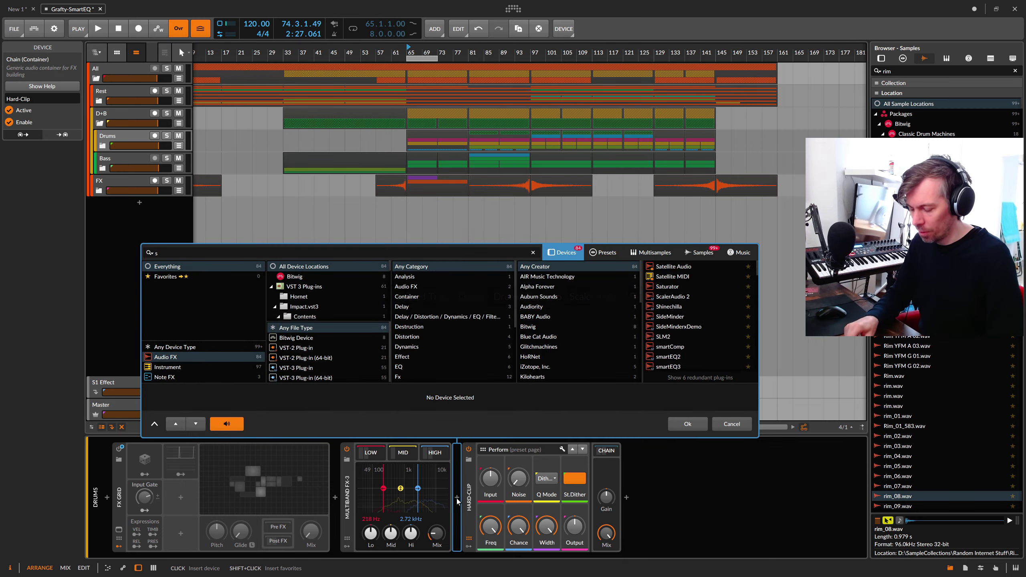
{"action": "key", "text": "Down"}
{"action": "key", "text": "Down"}
{"action": "key", "text": "Down"}
{"action": "key", "text": "Return"}
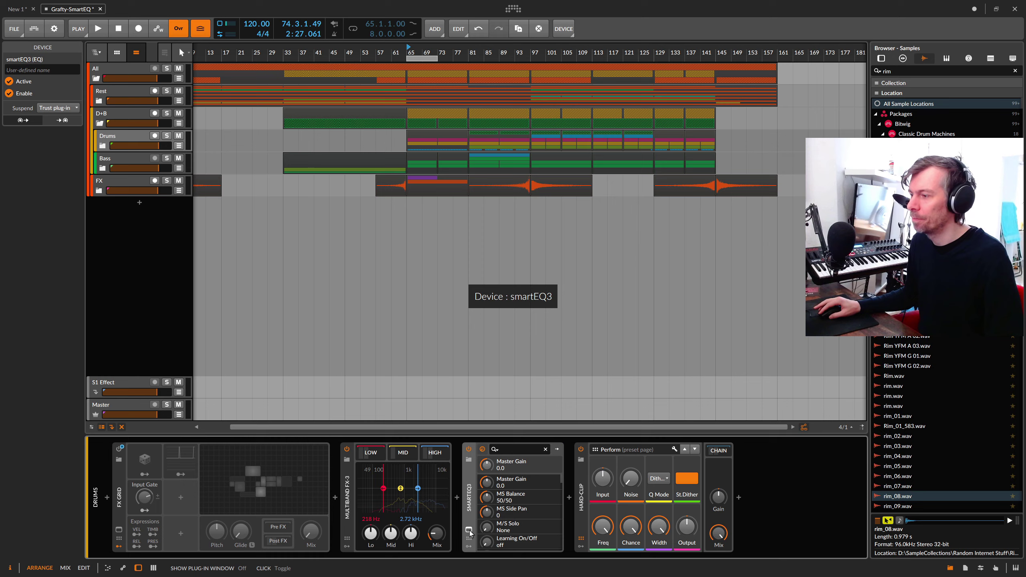
{"action": "left_click", "coordinate": [468, 531]}
{"action": "left_click_drag", "start_coordinate": [437, 171], "coordinate": [477, 227]}
{"action": "key", "text": "space"}
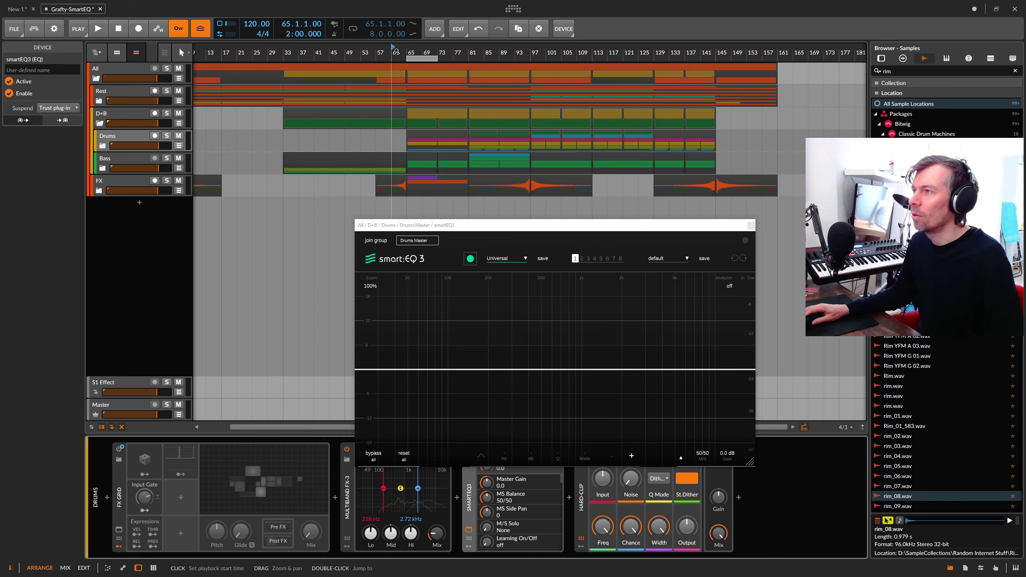
- Let smartEQ3 learn the soloed Drums during playback from bar 61, then stop playback
{"action": "left_click_drag", "start_coordinate": [397, 52], "coordinate": [400, 73]}
{"action": "left_click", "coordinate": [471, 263]}
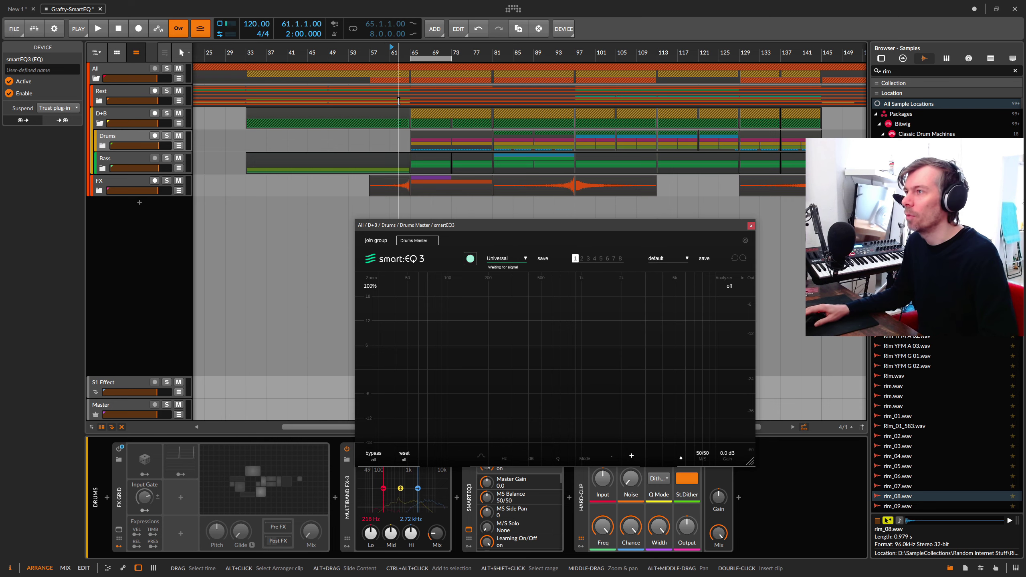
{"action": "key", "text": "space"}
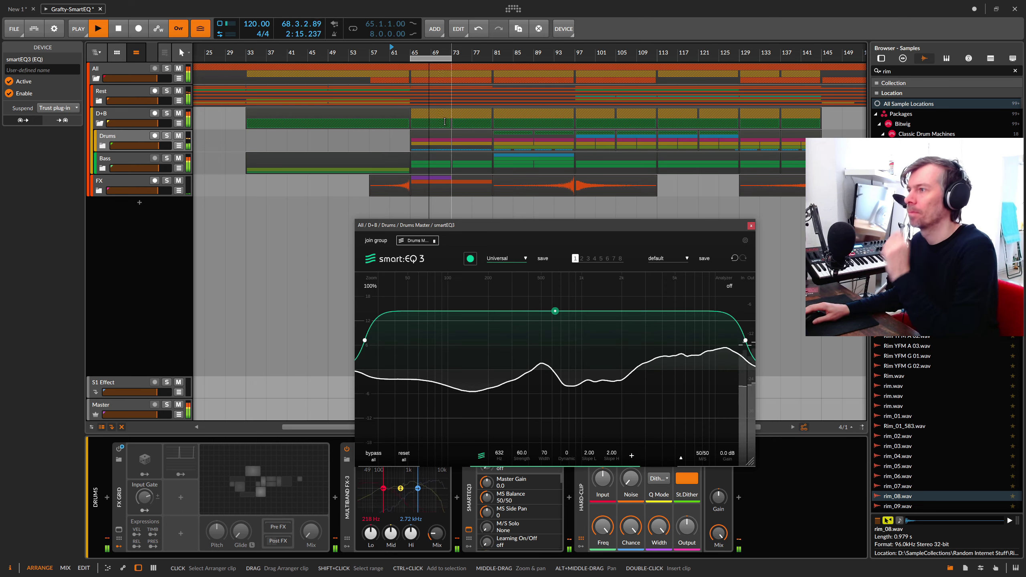
{"action": "left_click", "coordinate": [167, 135]}
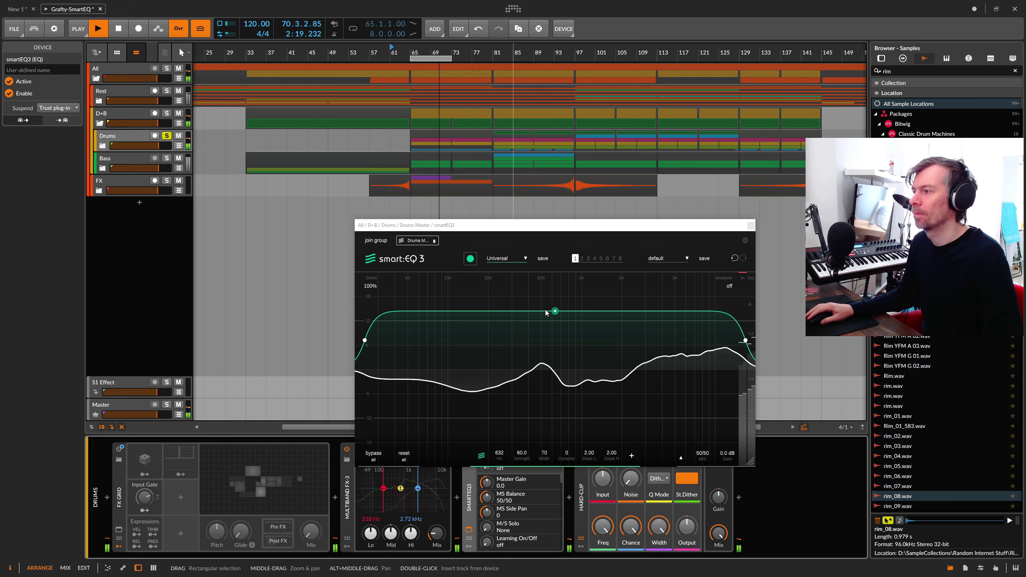
{"action": "key", "text": "space"}
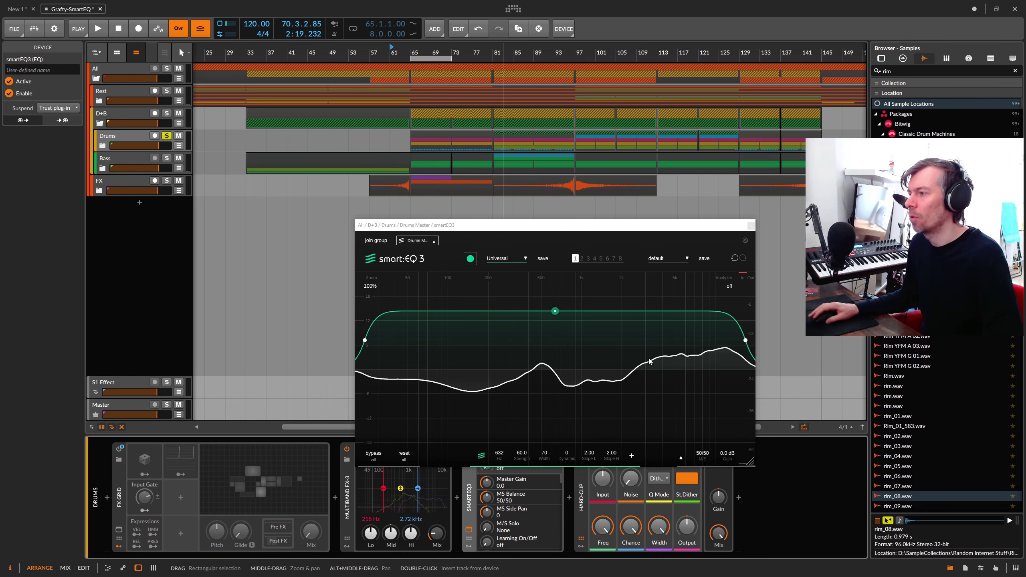
- Lower the smart filter Strength to about 39, then narrow and widen its frequency edges
{"action": "mouse_move", "coordinate": [522, 456]}
{"action": "left_mouse_down"}
{"action": "mouse_move", "coordinate": [520, 483]}
{"action": "mouse_move", "coordinate": [535, 453]}
{"action": "mouse_move", "coordinate": [524, 453]}
{"action": "left_mouse_up"}
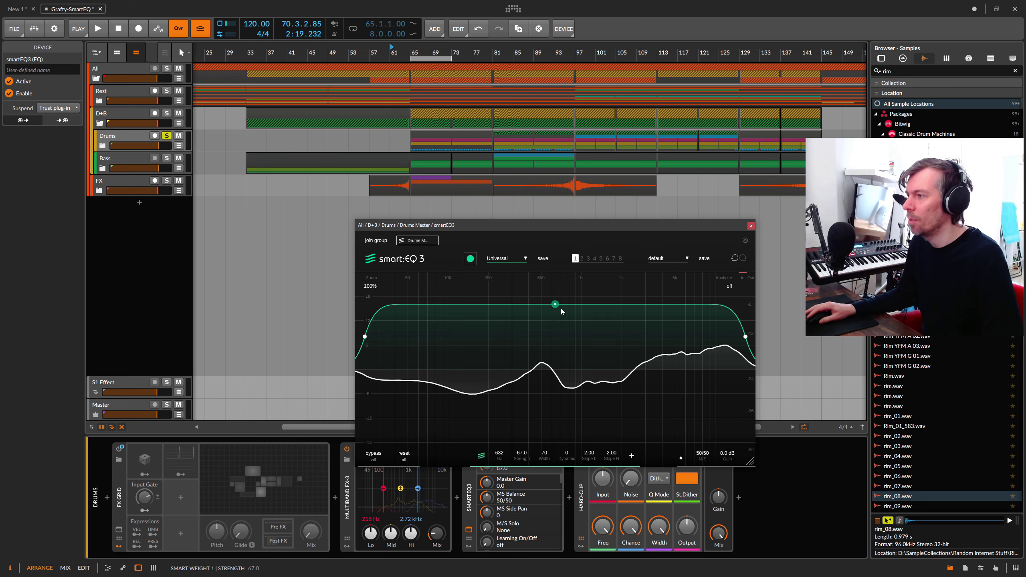
{"action": "mouse_move", "coordinate": [556, 305]}
{"action": "left_mouse_down"}
{"action": "mouse_move", "coordinate": [557, 316]}
{"action": "mouse_move", "coordinate": [555, 301]}
{"action": "left_mouse_up"}
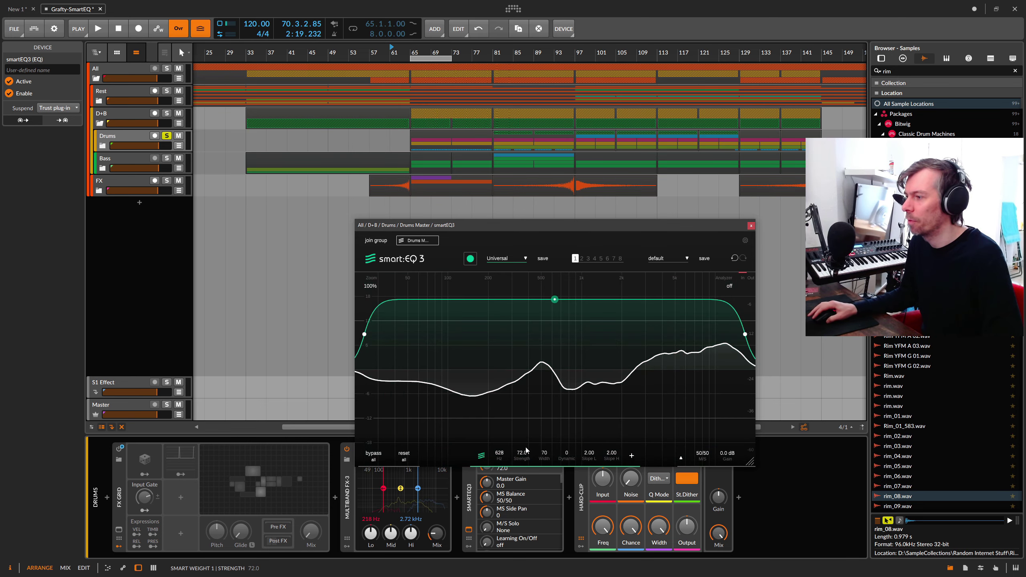
{"action": "left_click_drag", "start_coordinate": [526, 450], "coordinate": [522, 470]}
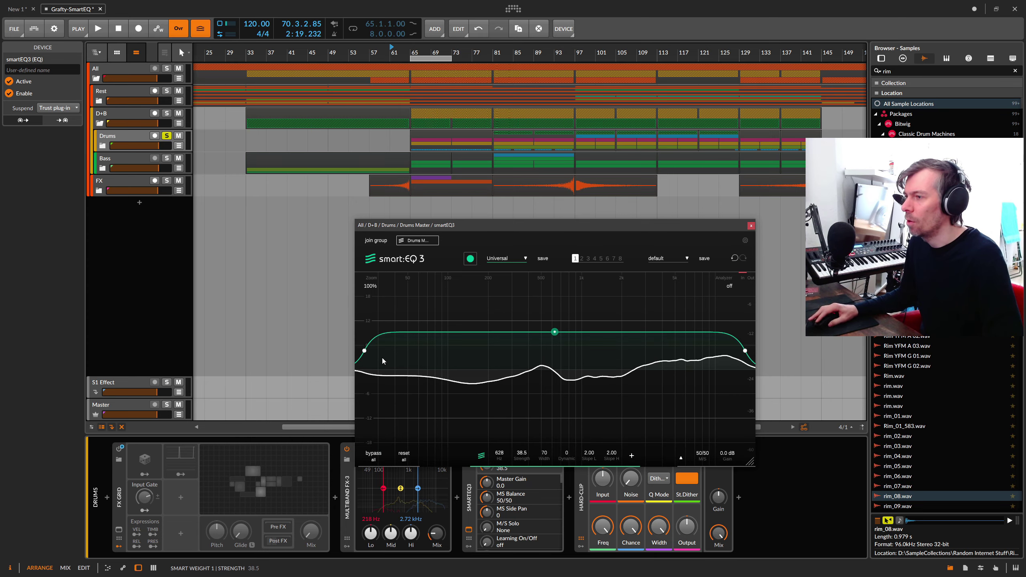
{"action": "left_click_drag", "start_coordinate": [365, 351], "coordinate": [442, 350]}
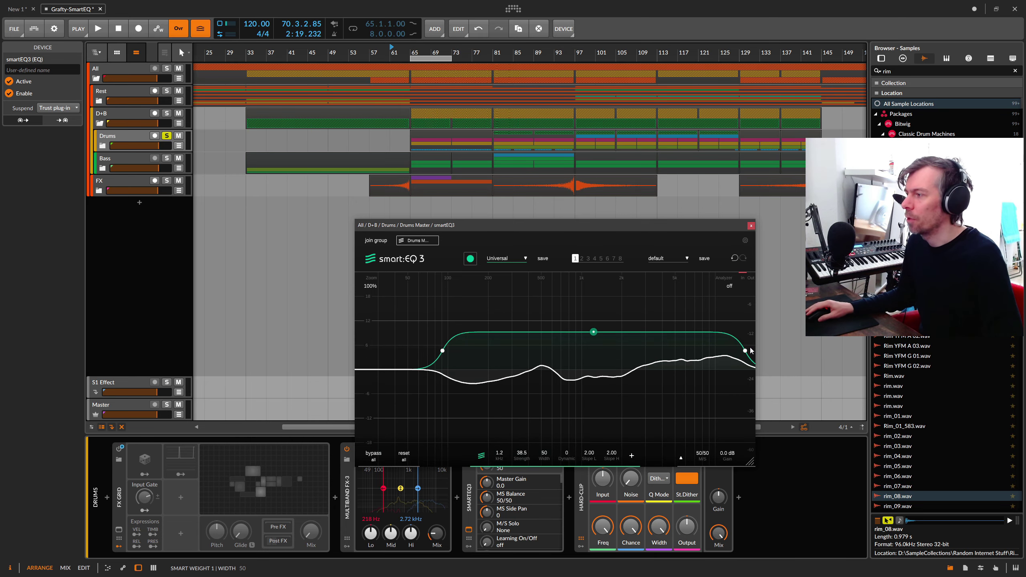
{"action": "left_click_drag", "start_coordinate": [745, 352], "coordinate": [656, 350]}
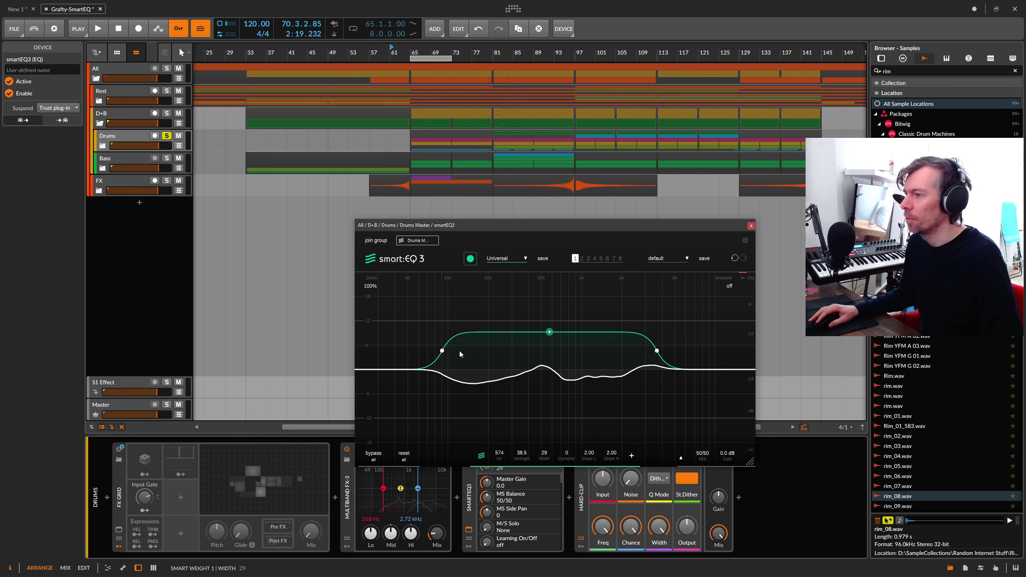
{"action": "left_click_drag", "start_coordinate": [442, 351], "coordinate": [358, 351]}
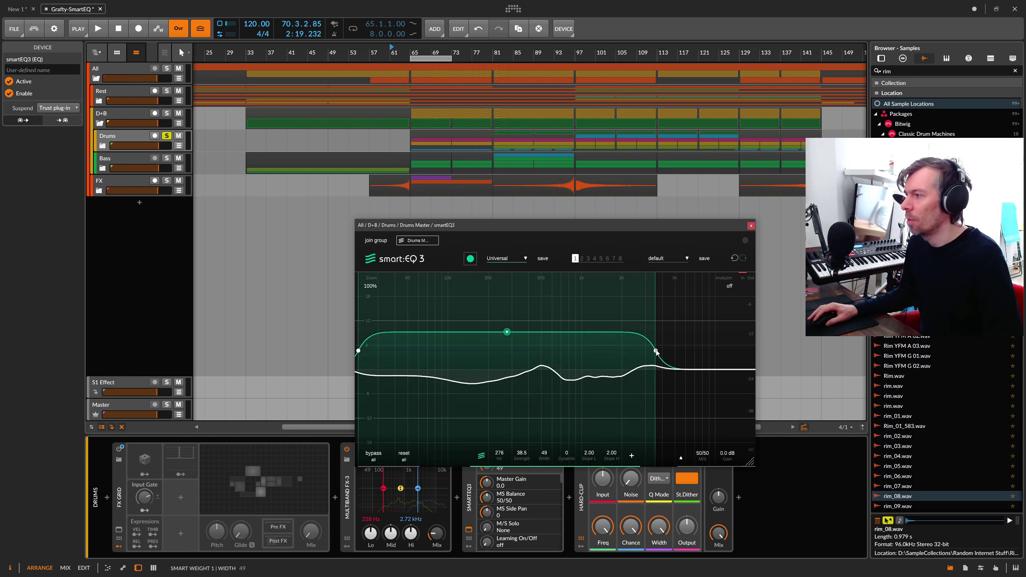
{"action": "left_click_drag", "start_coordinate": [655, 351], "coordinate": [754, 350]}
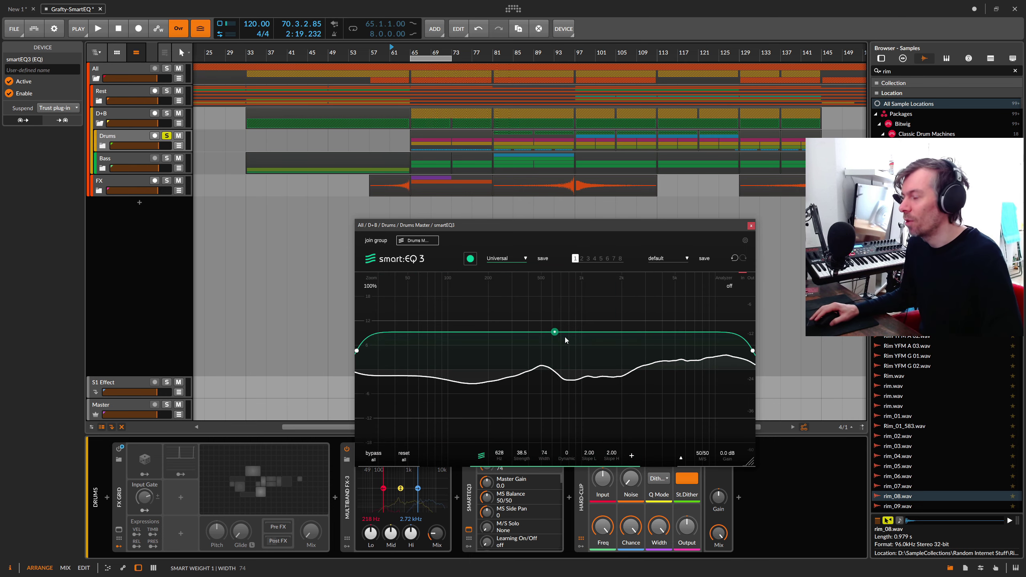
- Raise Strength toward 80 while auditioning the drums from bar 65
{"action": "mouse_move", "coordinate": [521, 458]}
{"action": "left_mouse_down"}
{"action": "mouse_move", "coordinate": [524, 433]}
{"action": "mouse_move", "coordinate": [527, 456]}
{"action": "left_mouse_up"}
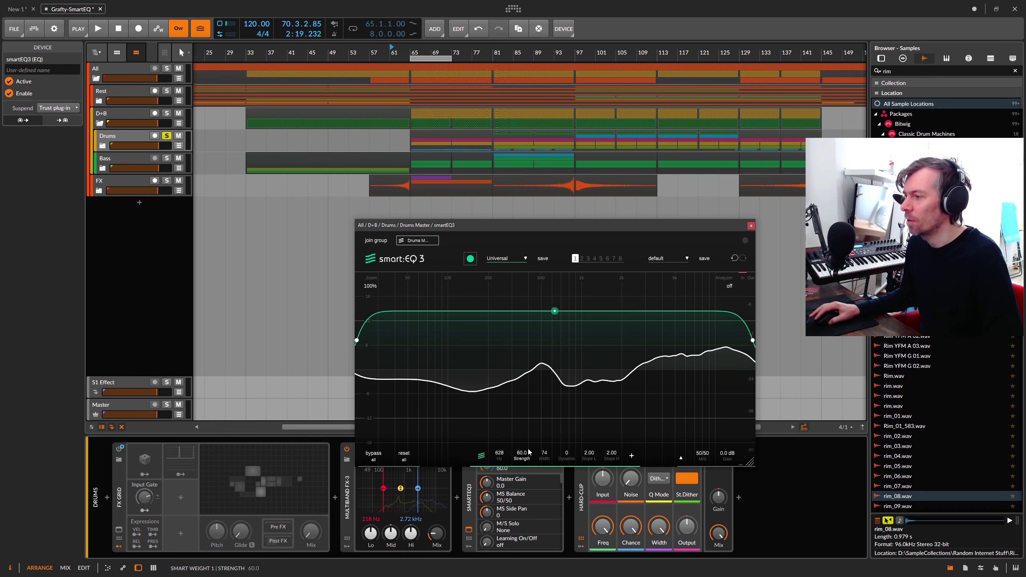
{"action": "left_click", "coordinate": [413, 206]}
{"action": "key", "text": "space"}
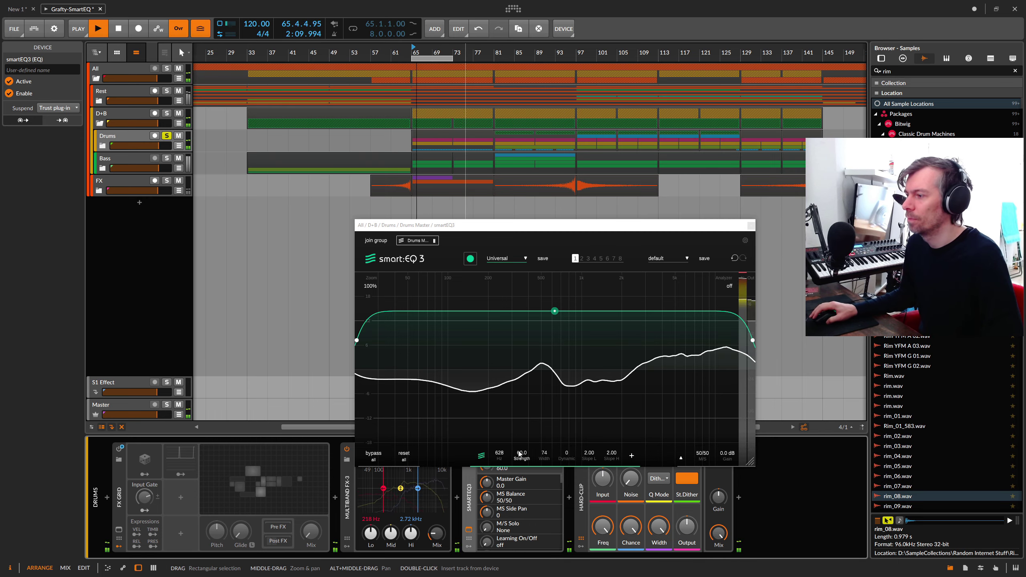
{"action": "mouse_move", "coordinate": [521, 454]}
{"action": "left_mouse_down"}
{"action": "mouse_move", "coordinate": [519, 429]}
{"action": "mouse_move", "coordinate": [523, 507]}
{"action": "mouse_move", "coordinate": [524, 424]}
{"action": "mouse_move", "coordinate": [529, 557]}
{"action": "mouse_move", "coordinate": [520, 427]}
{"action": "mouse_move", "coordinate": [517, 461]}
{"action": "left_mouse_up"}
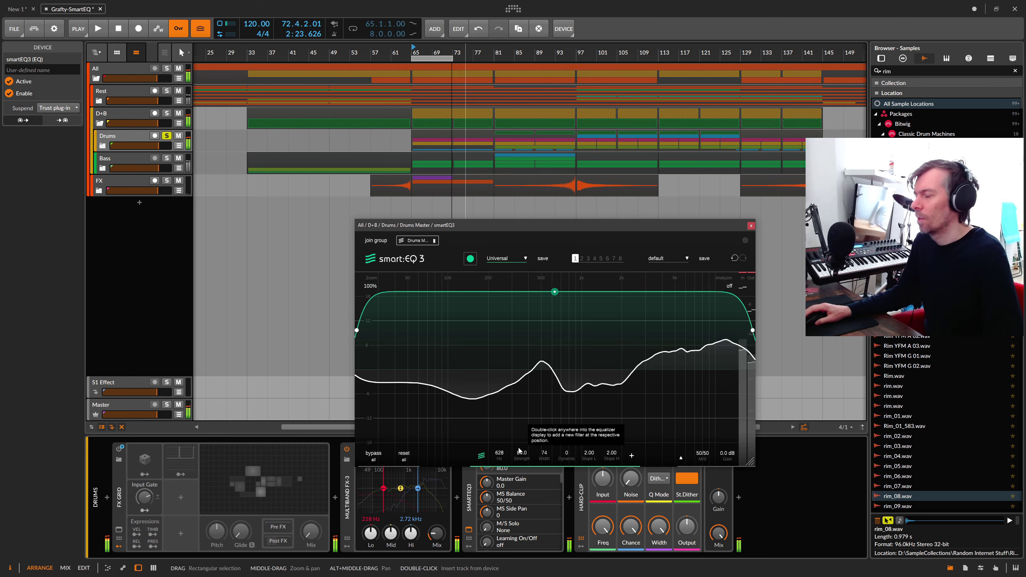
- Switch smartEQ3 to the factory Drums profile and set Strength to 0
{"action": "left_click", "coordinate": [499, 260]}
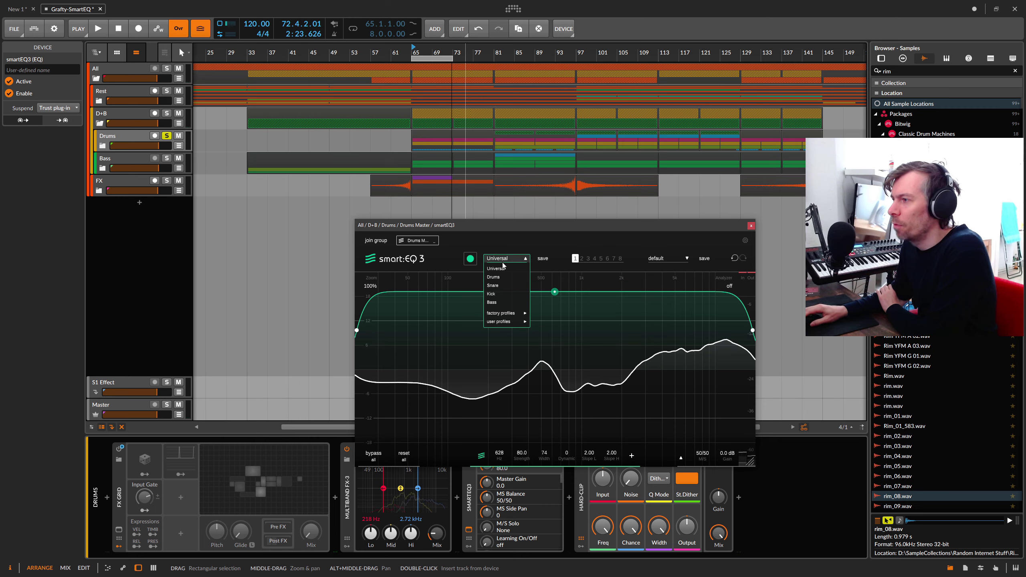
{"action": "mouse_move", "coordinate": [504, 315]}
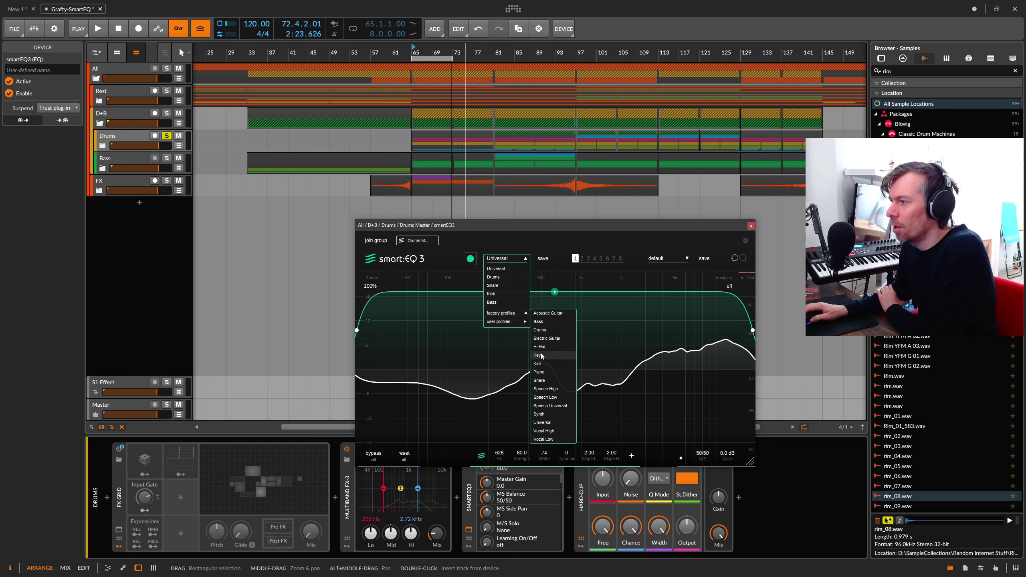
{"action": "left_click", "coordinate": [547, 331]}
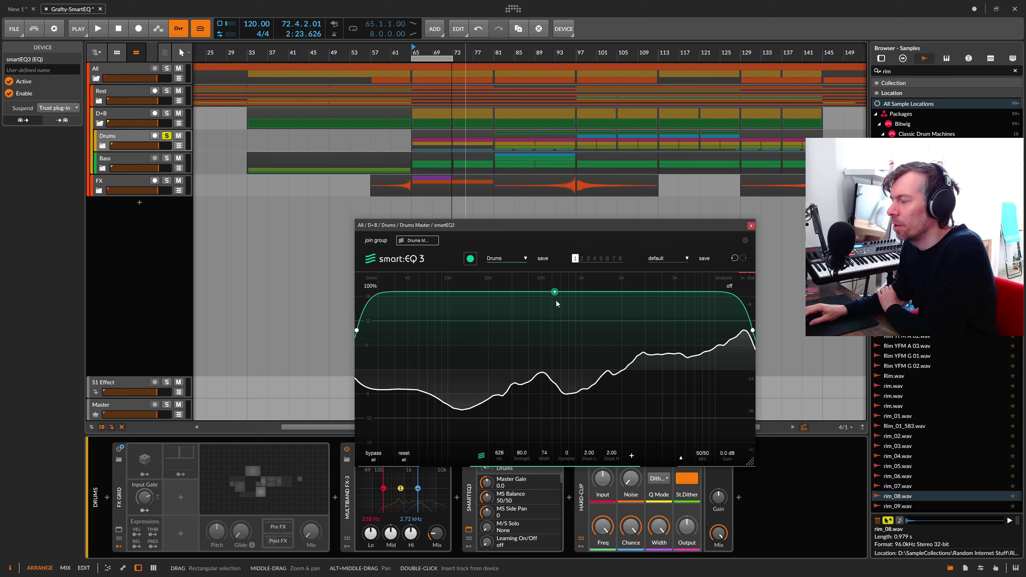
{"action": "mouse_move", "coordinate": [521, 452]}
{"action": "left_mouse_down"}
{"action": "mouse_move", "coordinate": [522, 489]}
{"action": "mouse_move", "coordinate": [529, 465]}
{"action": "left_mouse_up"}
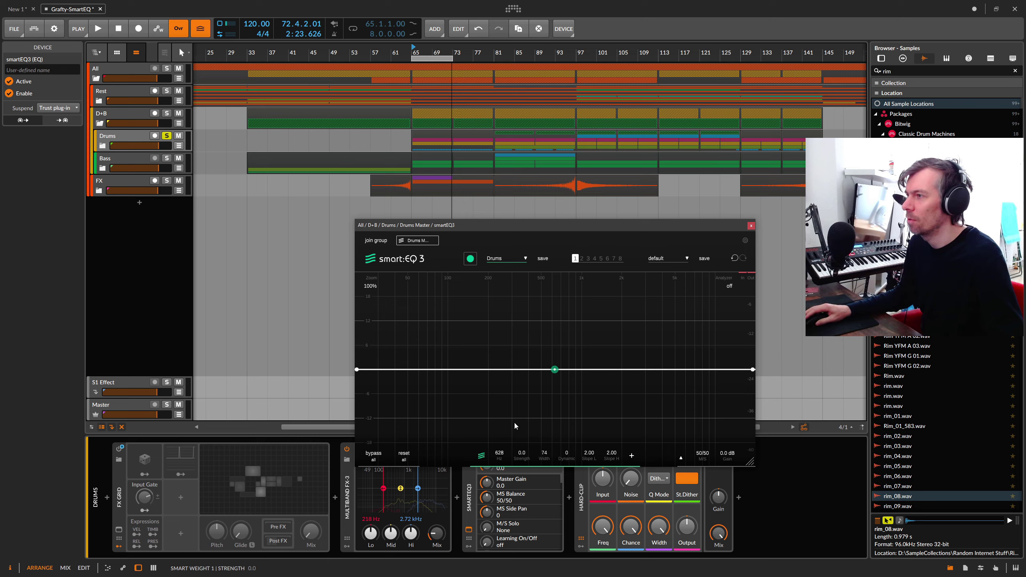
{"action": "key", "text": "space"}
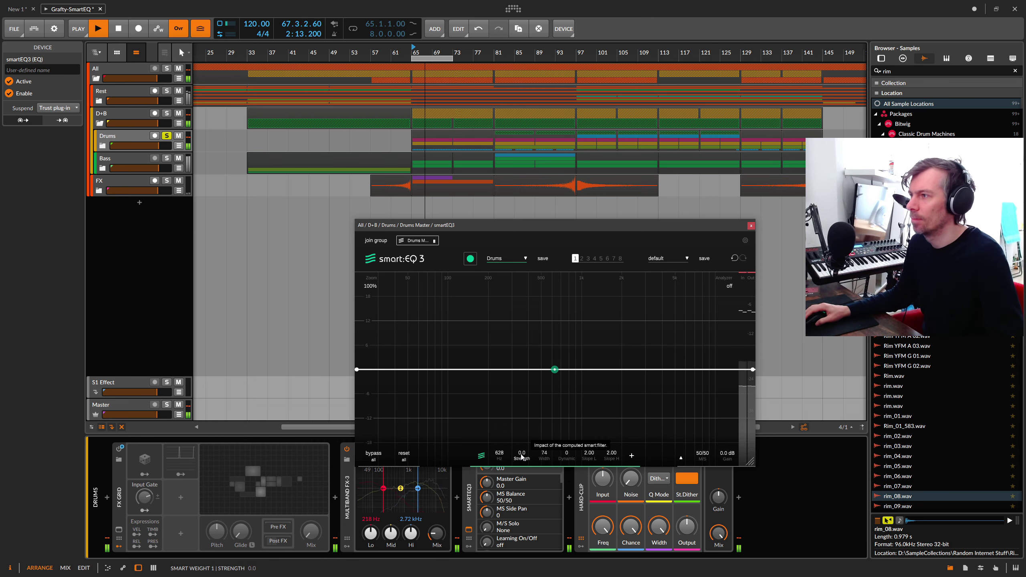
{"action": "left_click_drag", "start_coordinate": [524, 454], "coordinate": [526, 406]}
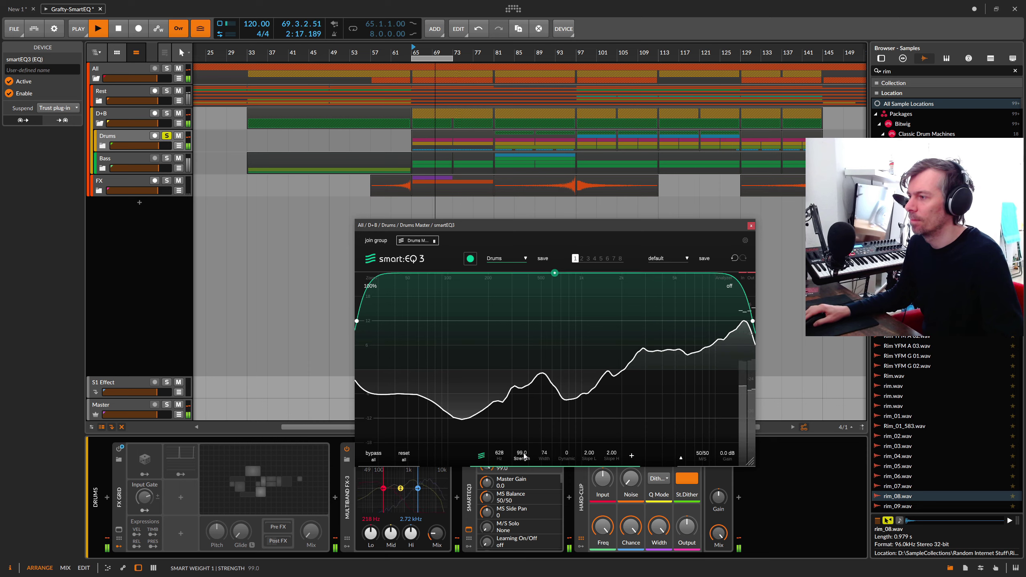
{"action": "mouse_move", "coordinate": [523, 455]}
{"action": "left_mouse_down"}
{"action": "mouse_move", "coordinate": [522, 480]}
{"action": "mouse_move", "coordinate": [522, 455]}
{"action": "left_mouse_up"}
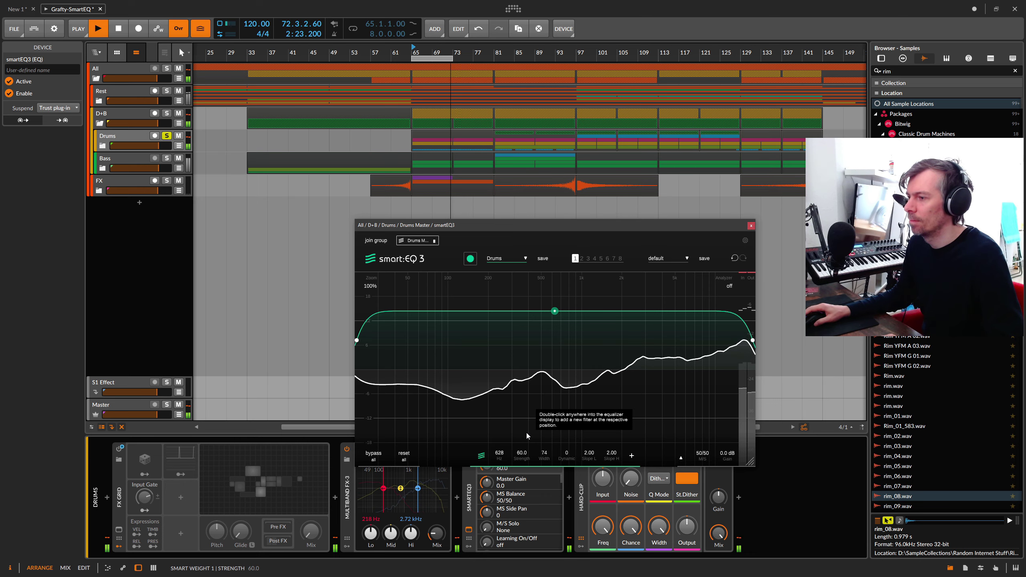
{"action": "left_click", "coordinate": [380, 454]}
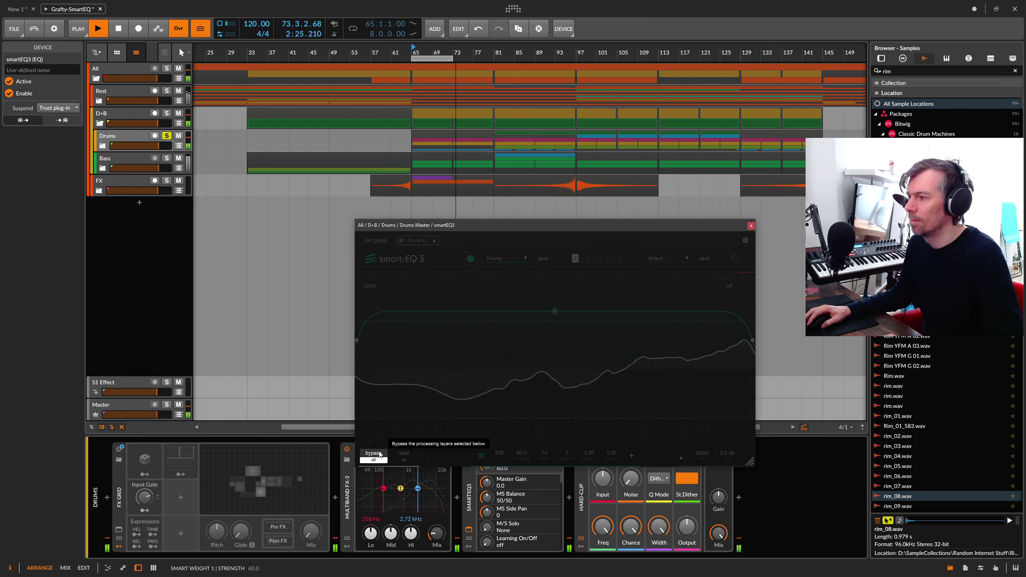
{"action": "left_click", "coordinate": [380, 454]}
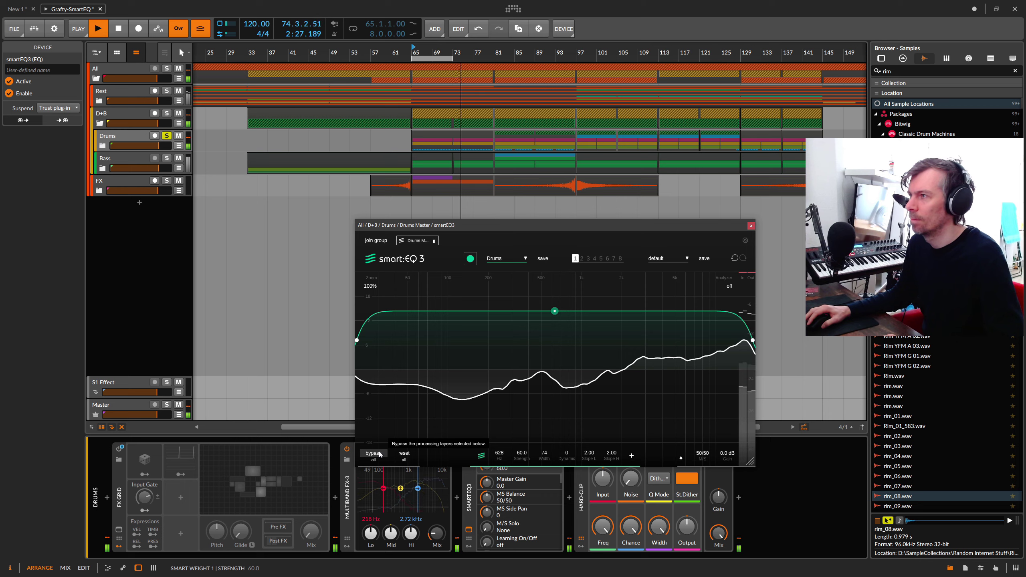
{"action": "left_click", "coordinate": [380, 454]}
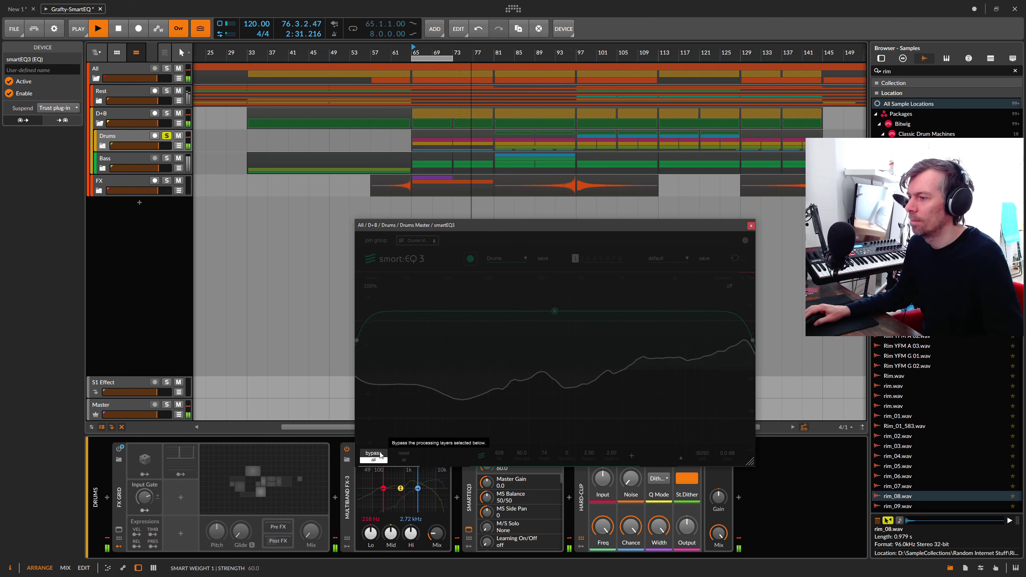
{"action": "left_click", "coordinate": [380, 455]}
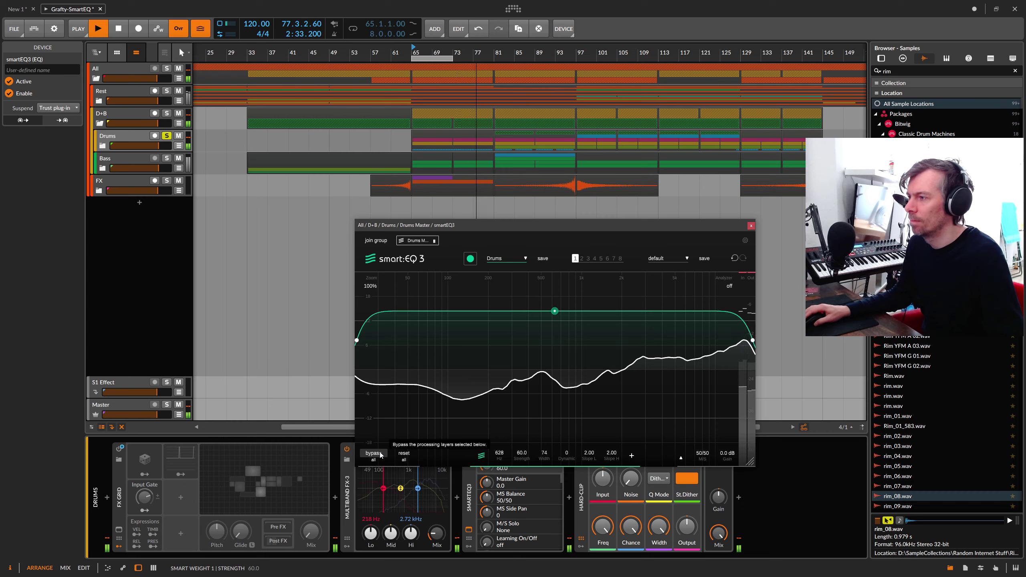
{"action": "left_click_drag", "start_coordinate": [448, 229], "coordinate": [427, 229]}
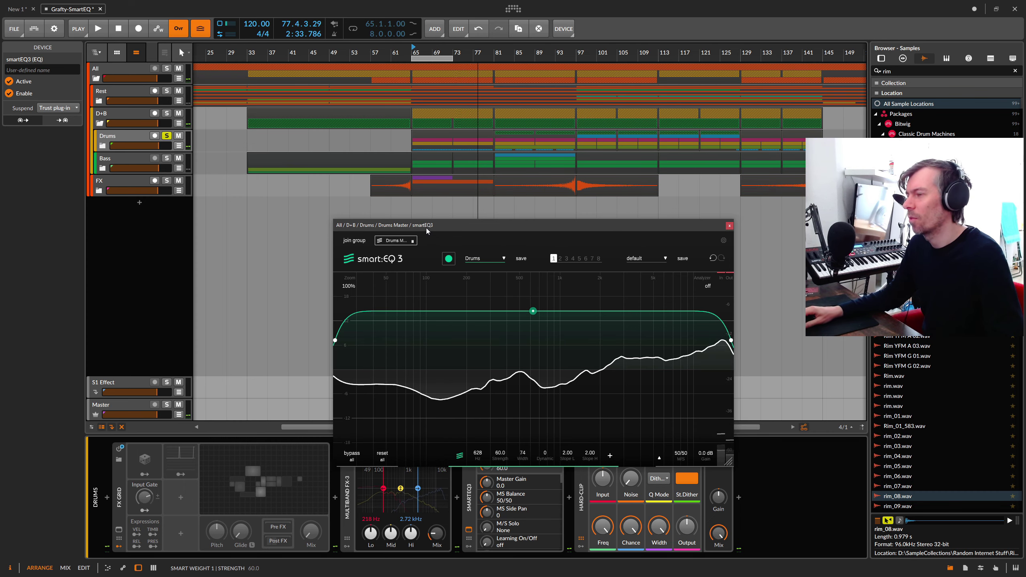
- Sweep the Dynamic amount while playing from bar 65, settling on 17
{"action": "left_click", "coordinate": [543, 457]}
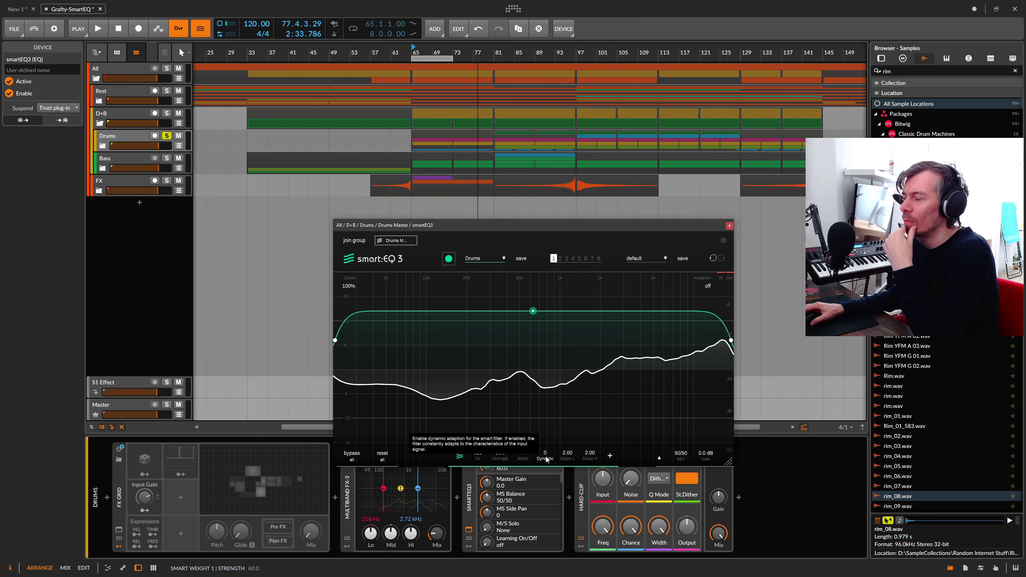
{"action": "left_click", "coordinate": [416, 51]}
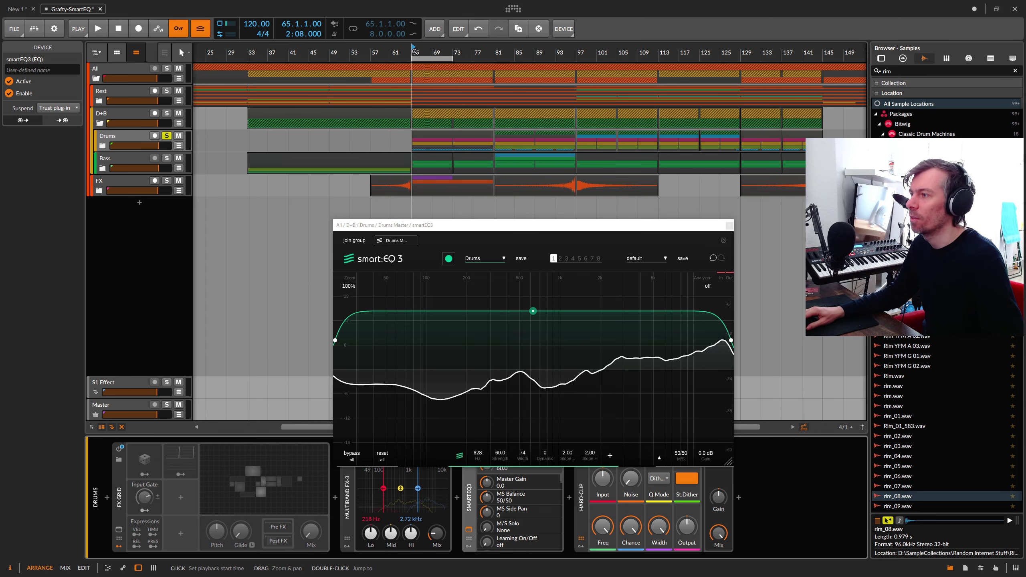
{"action": "key", "text": "space"}
{"action": "left_click", "coordinate": [545, 457]}
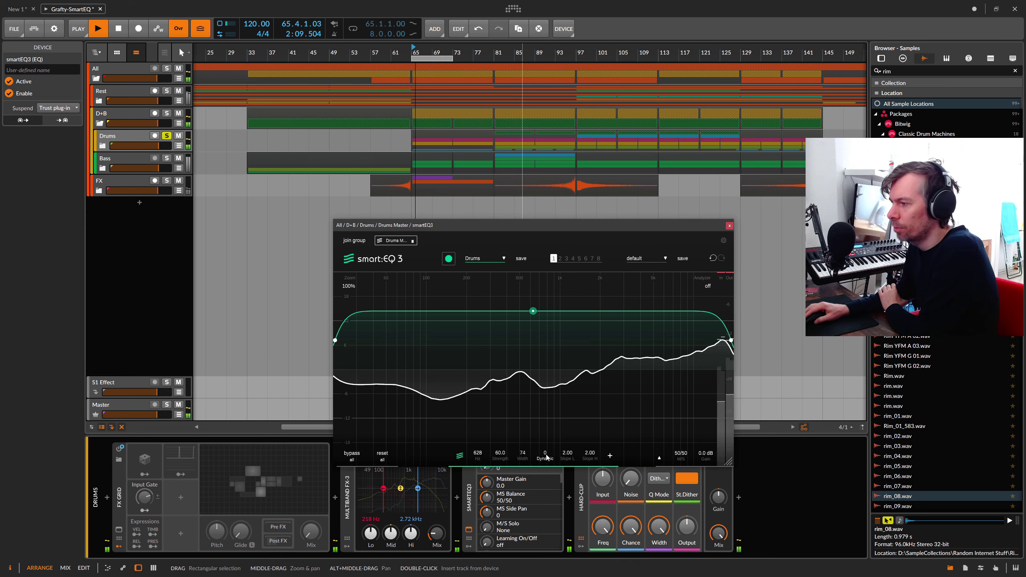
{"action": "left_click_drag", "start_coordinate": [546, 457], "coordinate": [552, 399]}
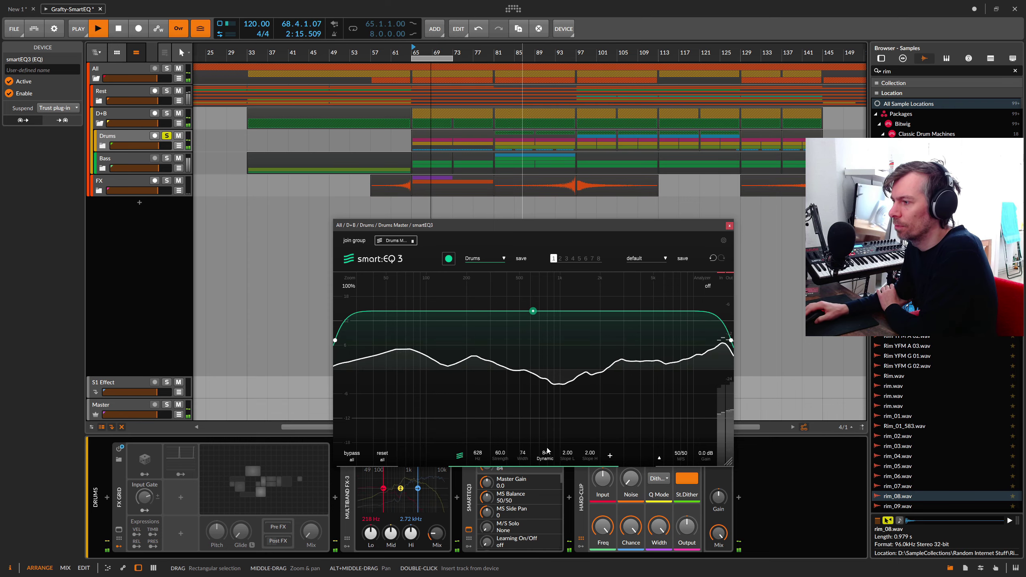
{"action": "left_click_drag", "start_coordinate": [547, 450], "coordinate": [544, 496]}
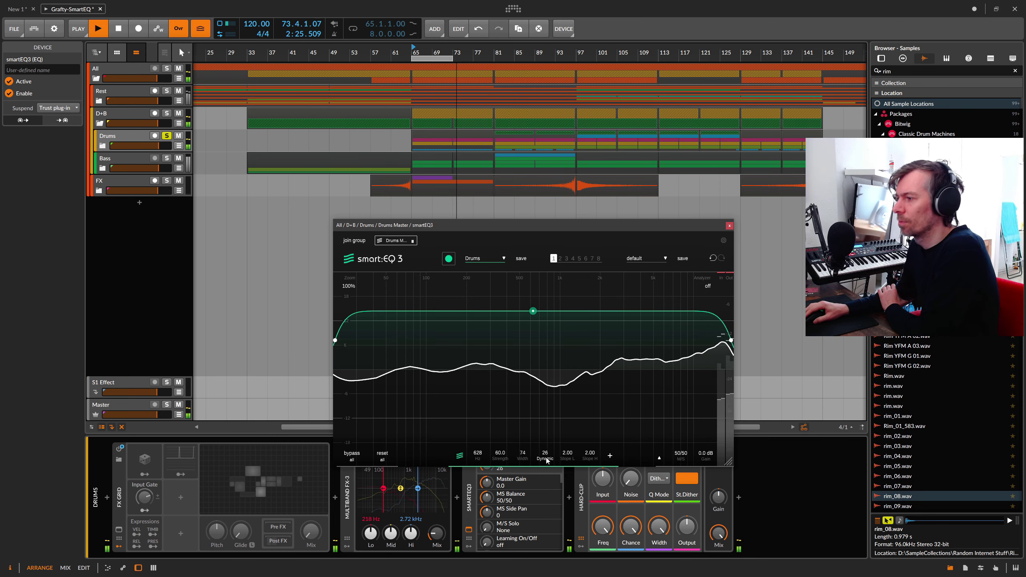
{"action": "left_click_drag", "start_coordinate": [546, 461], "coordinate": [546, 467]}
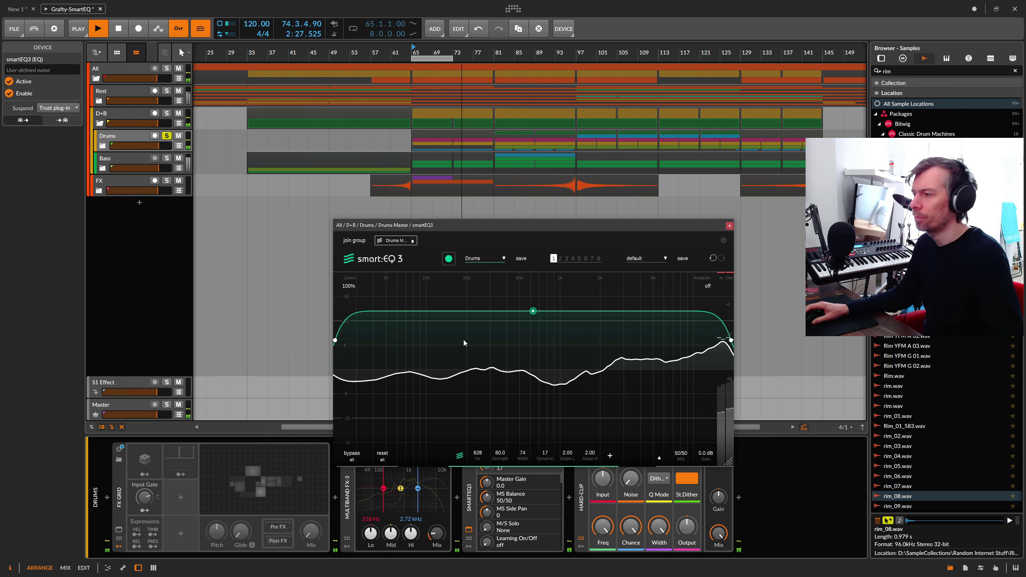
{"action": "key", "text": "space"}
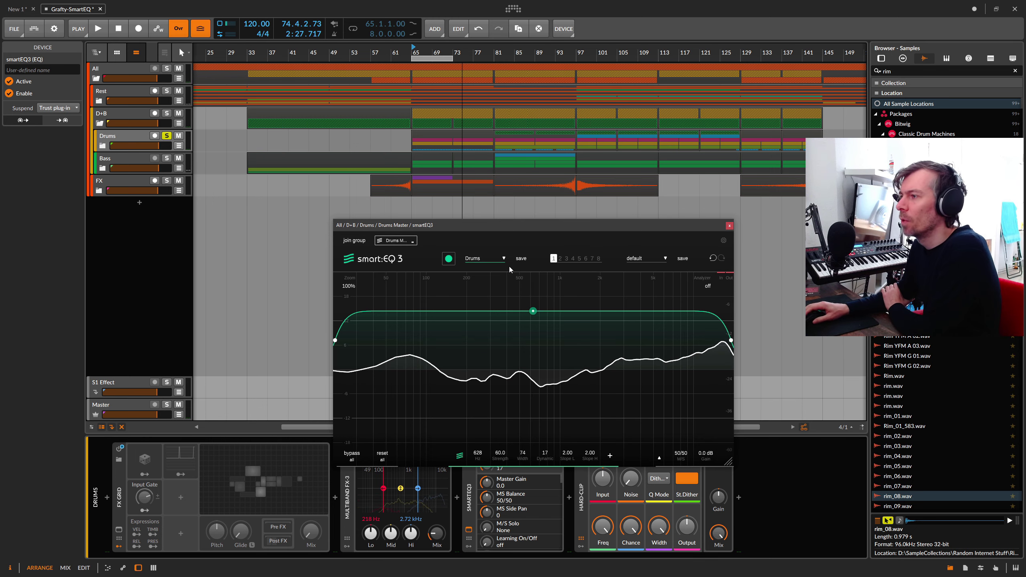
{"action": "left_click_drag", "start_coordinate": [481, 227], "coordinate": [482, 219]}
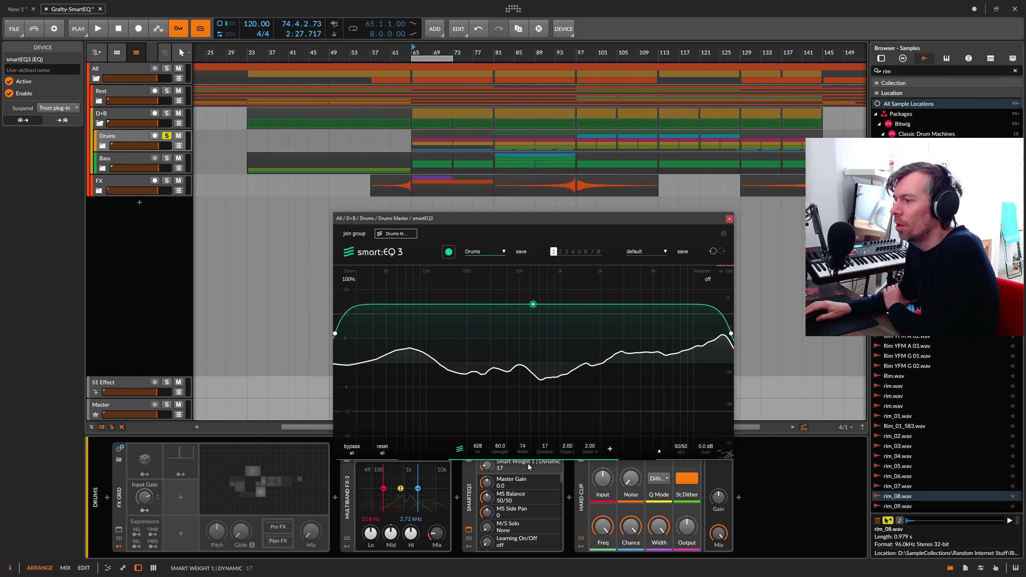
- Reset Dynamic to 0, raise it to 29, and widen Width to 78
{"action": "left_click_drag", "start_coordinate": [546, 449], "coordinate": [546, 508]}
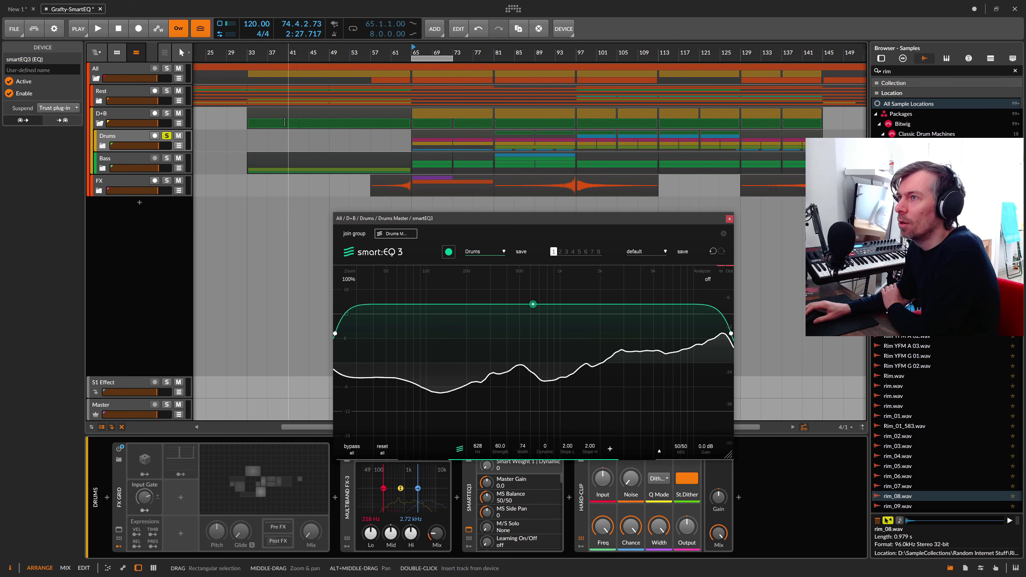
{"action": "mouse_move", "coordinate": [553, 444]}
{"action": "left_mouse_down"}
{"action": "mouse_move", "coordinate": [552, 419]}
{"action": "mouse_move", "coordinate": [550, 430]}
{"action": "left_mouse_up"}
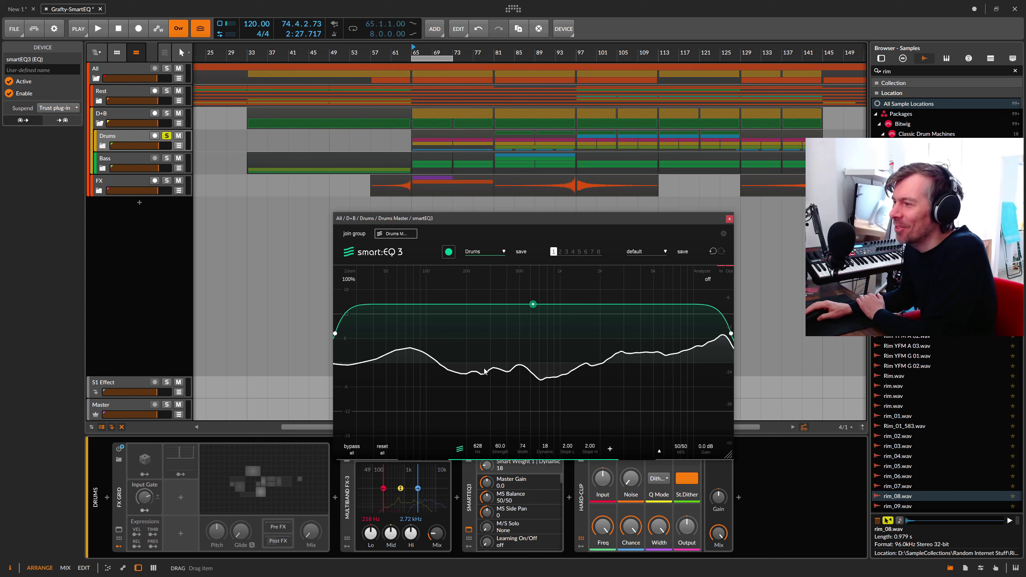
{"action": "left_click_drag", "start_coordinate": [527, 444], "coordinate": [526, 442]}
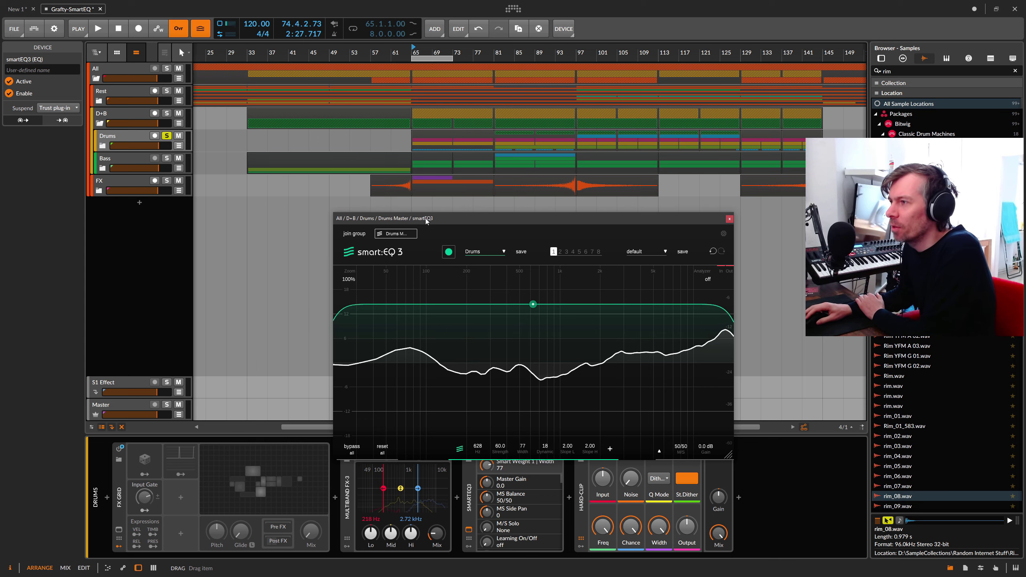
- Reposition the EQ window and raise Dynamic from 16 to 23 during playback
{"action": "left_click_drag", "start_coordinate": [425, 219], "coordinate": [427, 208]}
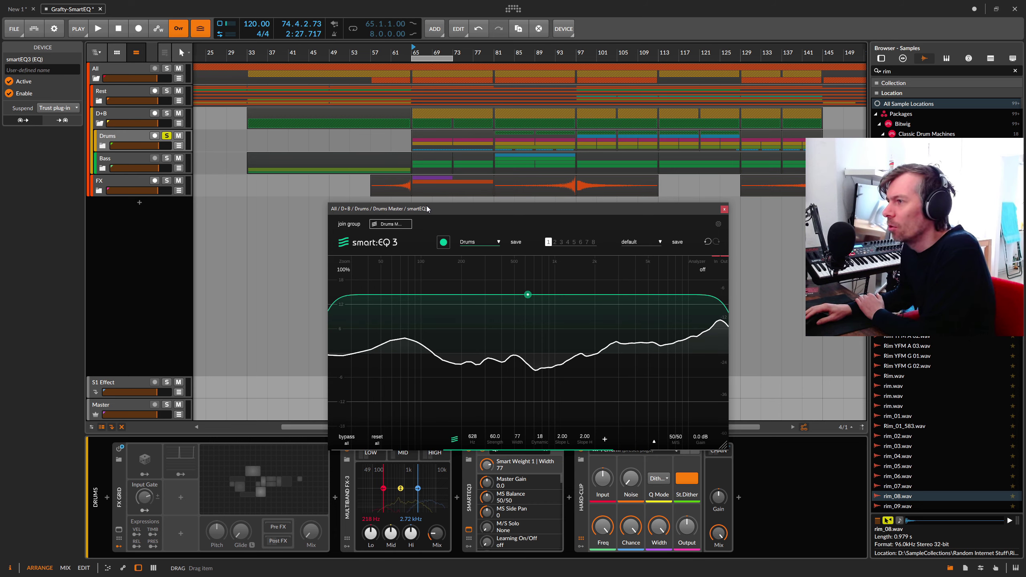
{"action": "left_click_drag", "start_coordinate": [427, 208], "coordinate": [427, 205]}
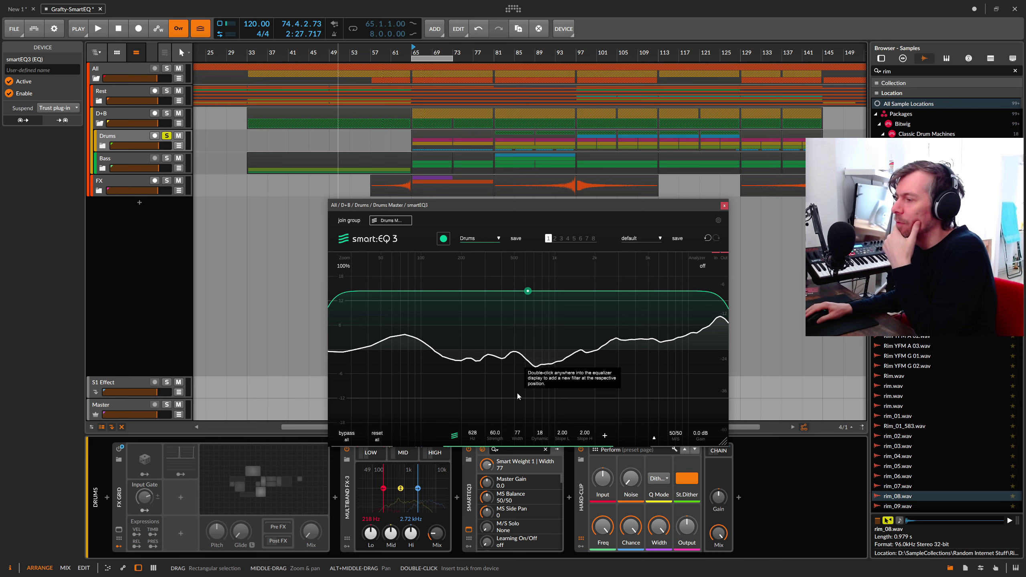
{"action": "scroll", "coordinate": [544, 434], "scroll_direction": "down", "scroll_amount": 2}
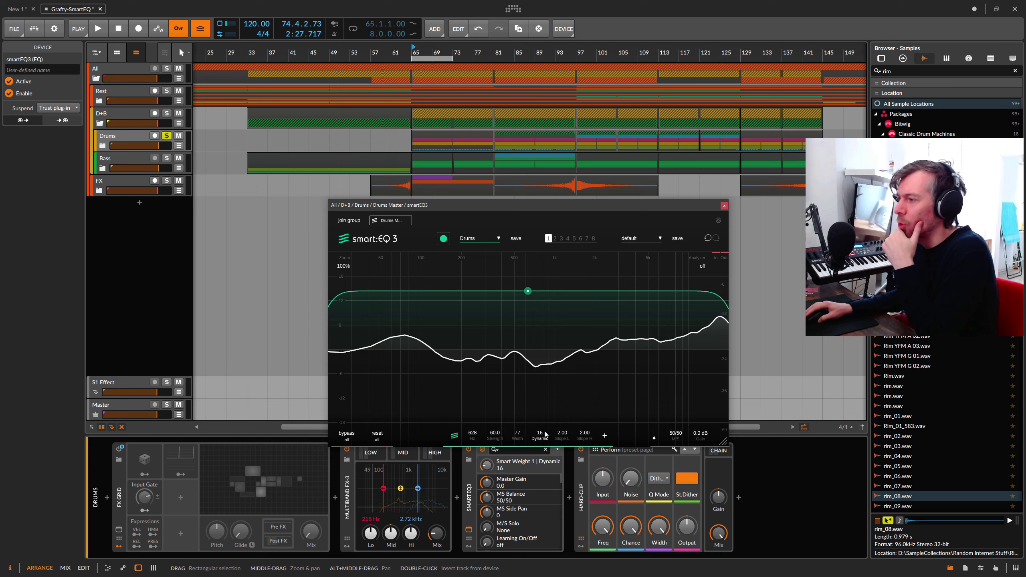
{"action": "left_click_drag", "start_coordinate": [518, 210], "coordinate": [508, 204]}
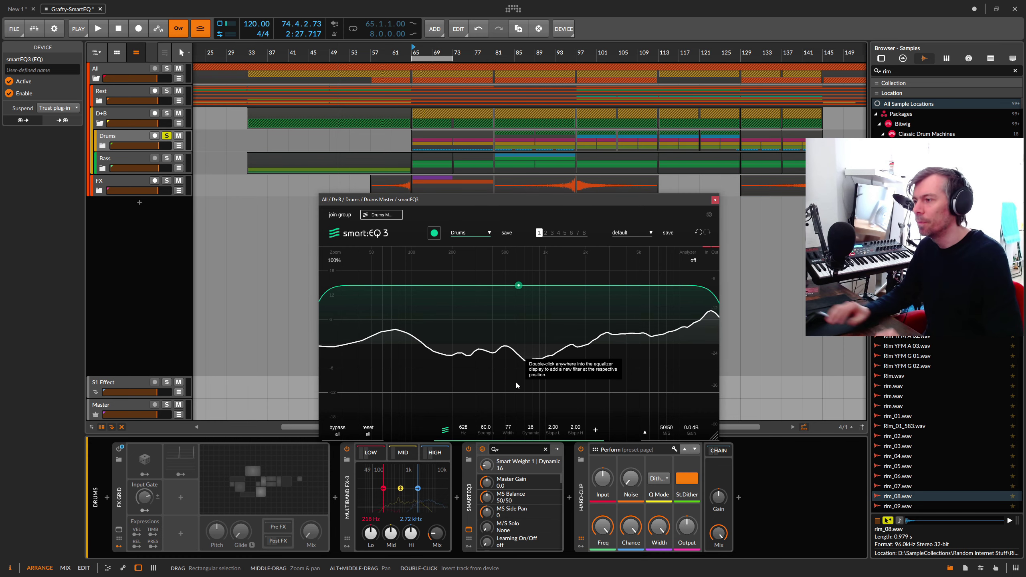
{"action": "key", "text": "space"}
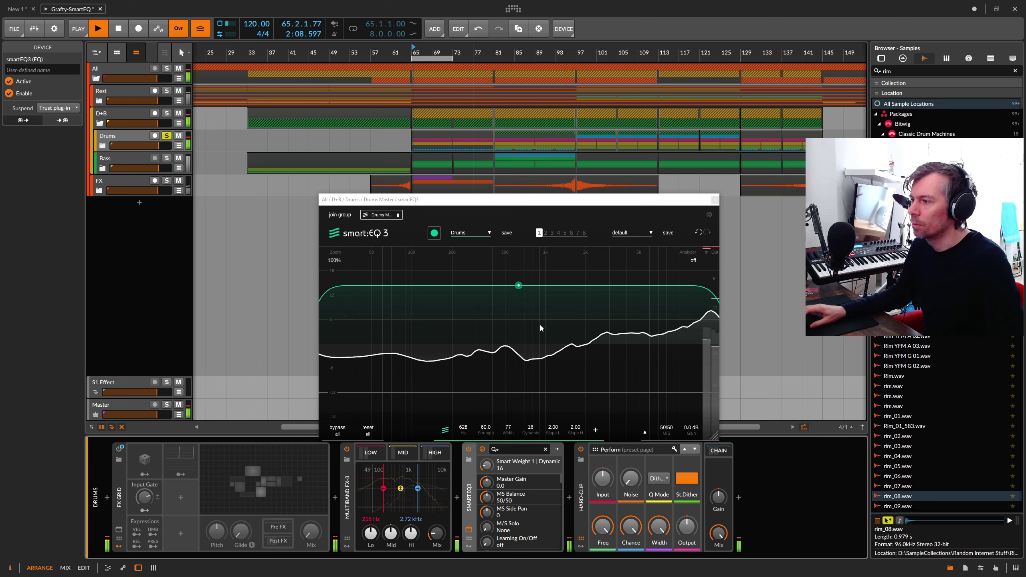
{"action": "left_click_drag", "start_coordinate": [531, 427], "coordinate": [531, 424]}
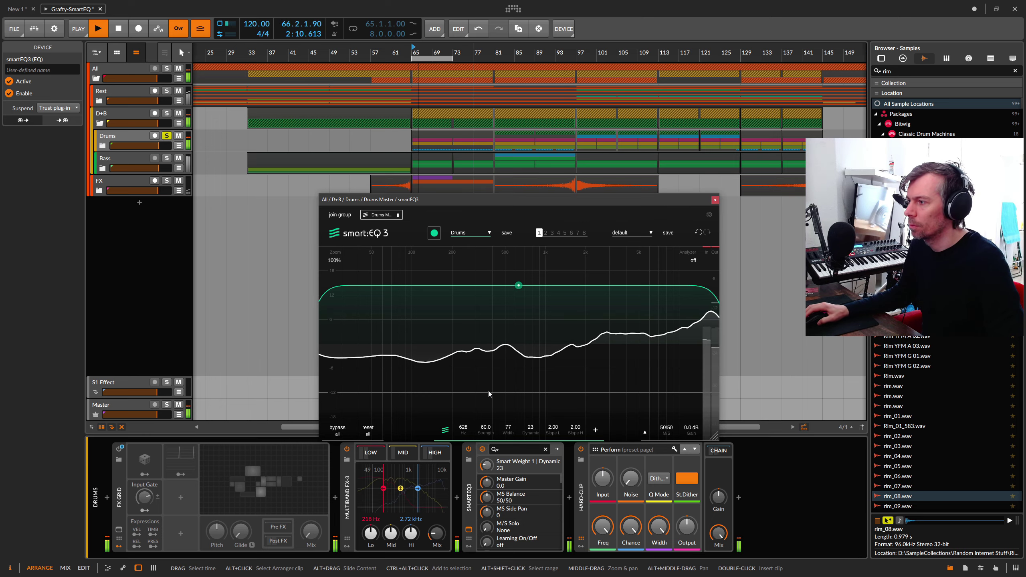
{"action": "key", "text": "space"}
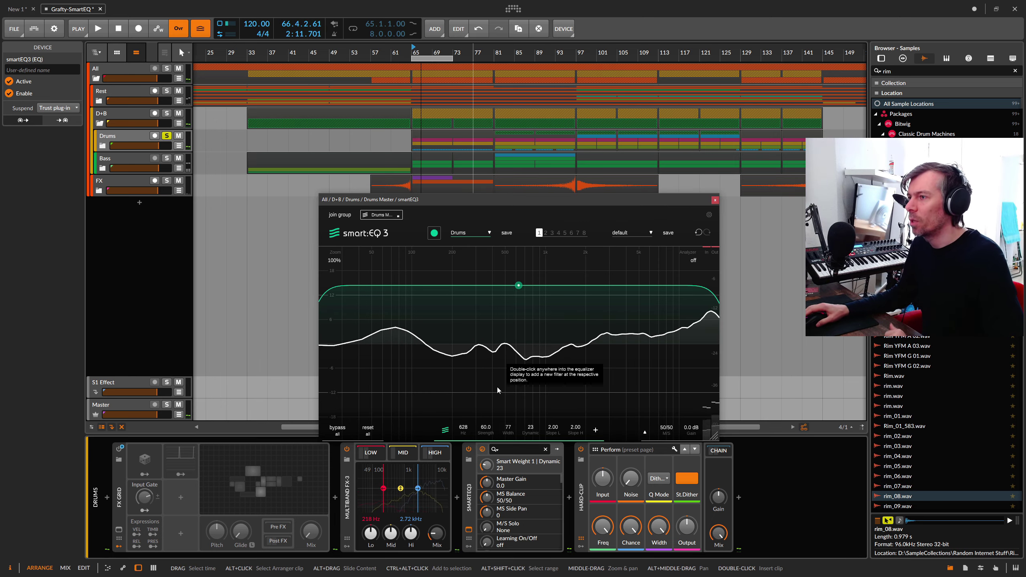
{"action": "left_click", "coordinate": [454, 234]}
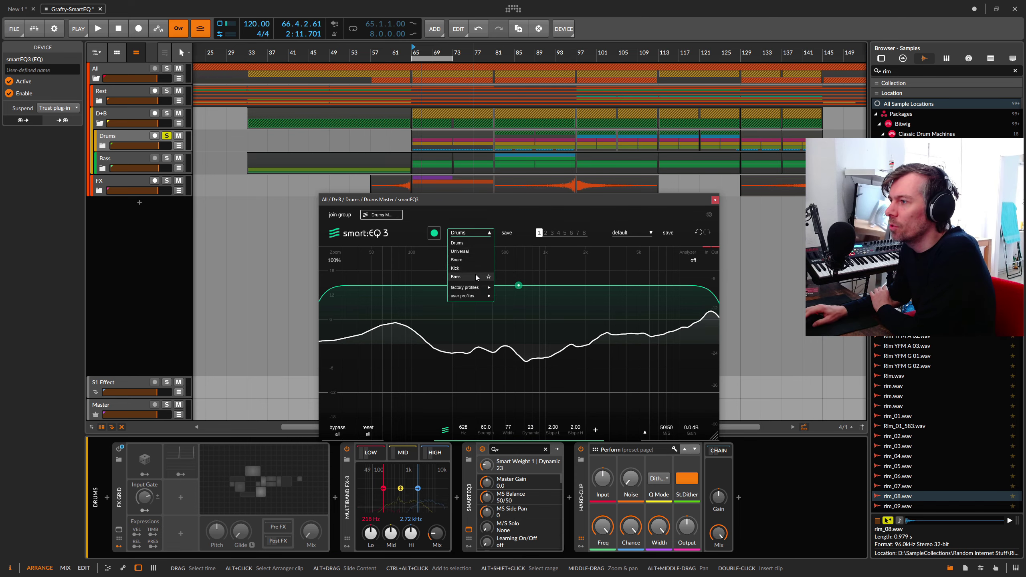
{"action": "mouse_move", "coordinate": [472, 288]}
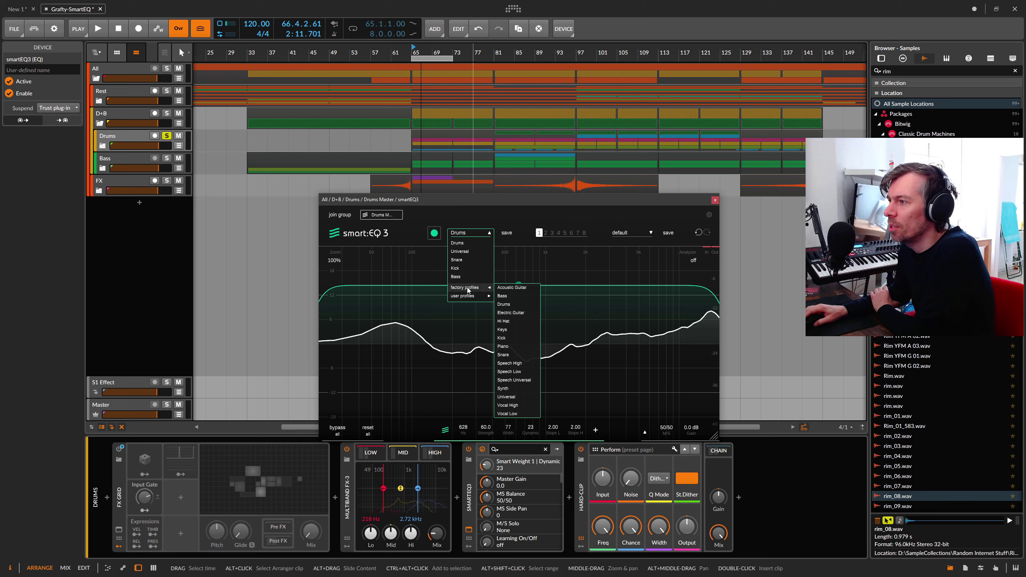
{"action": "left_click", "coordinate": [484, 213]}
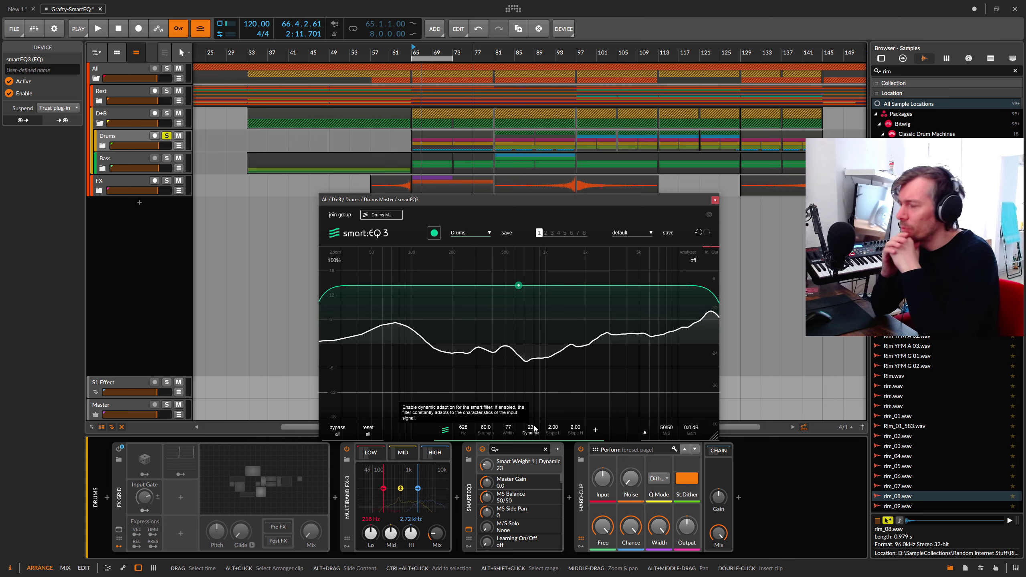
- Add a -4.5 dB cut near 72 Hz, a 0.6 dB boost near 721 Hz, and a high band
{"action": "double_click", "coordinate": [395, 349]}
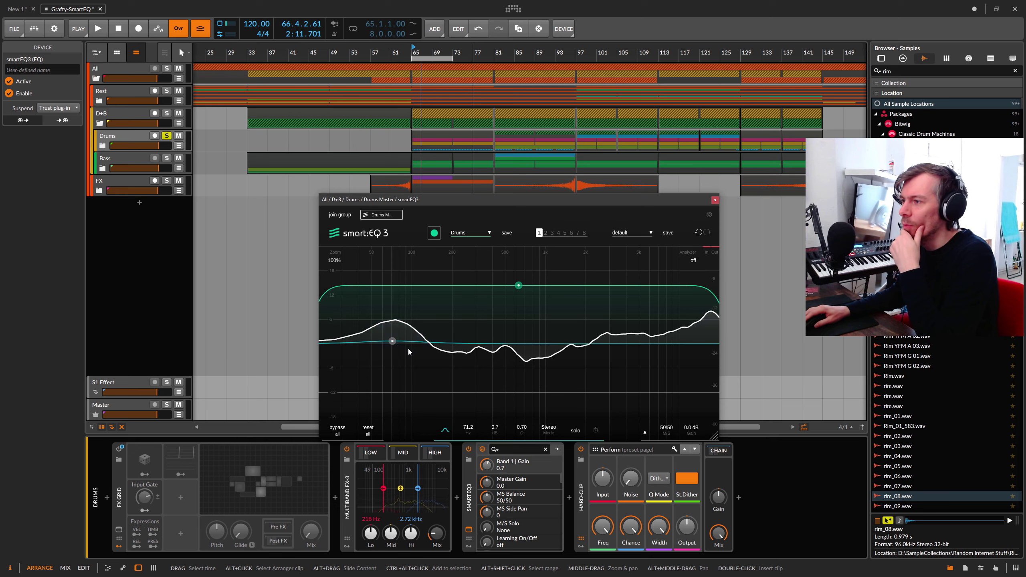
{"action": "mouse_move", "coordinate": [396, 349]}
{"action": "left_mouse_down"}
{"action": "mouse_move", "coordinate": [390, 344]}
{"action": "mouse_move", "coordinate": [392, 382]}
{"action": "mouse_move", "coordinate": [395, 360]}
{"action": "left_mouse_up"}
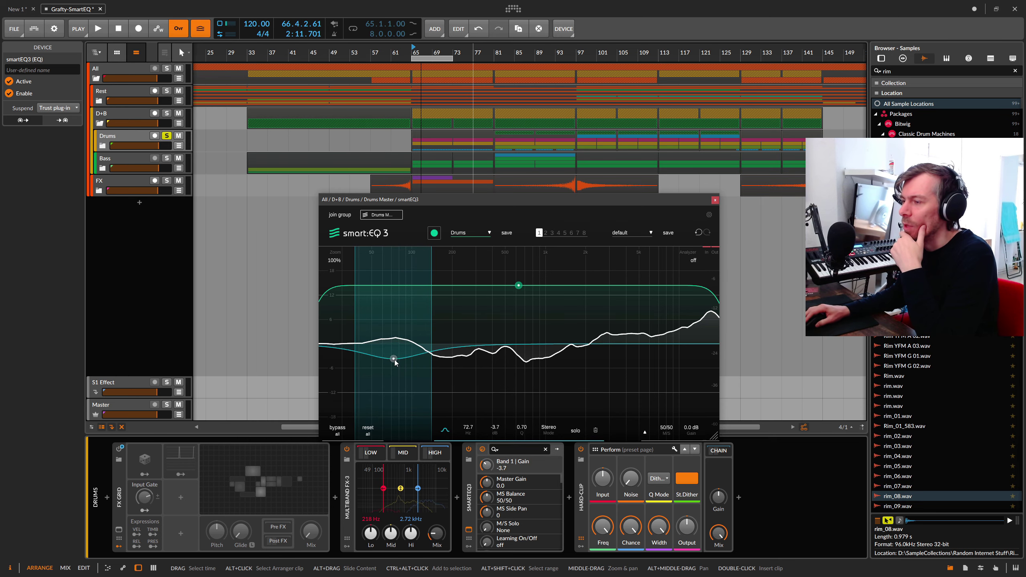
{"action": "double_click", "coordinate": [514, 350]}
{"action": "mouse_move", "coordinate": [514, 350]}
{"action": "left_mouse_down"}
{"action": "mouse_move", "coordinate": [508, 342]}
{"action": "mouse_move", "coordinate": [528, 340]}
{"action": "left_mouse_up"}
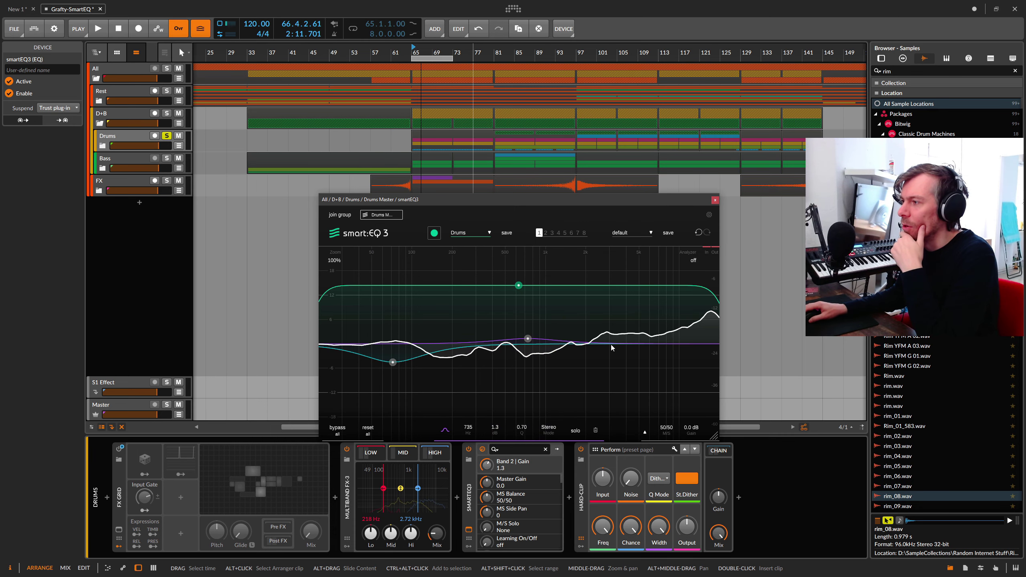
{"action": "double_click", "coordinate": [633, 345]}
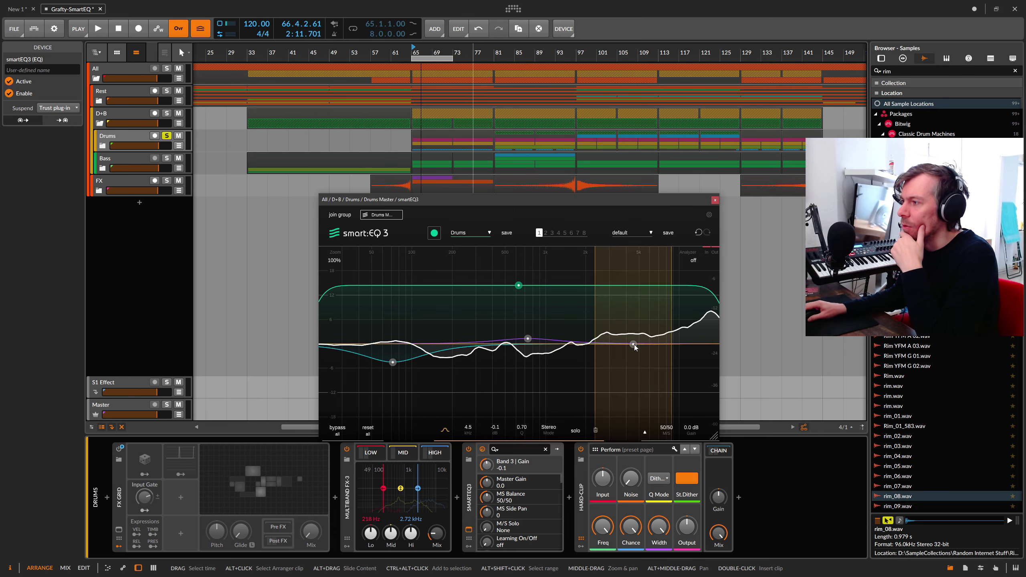
{"action": "left_click_drag", "start_coordinate": [633, 345], "coordinate": [647, 334]}
{"action": "left_click_drag", "start_coordinate": [527, 339], "coordinate": [526, 342]}
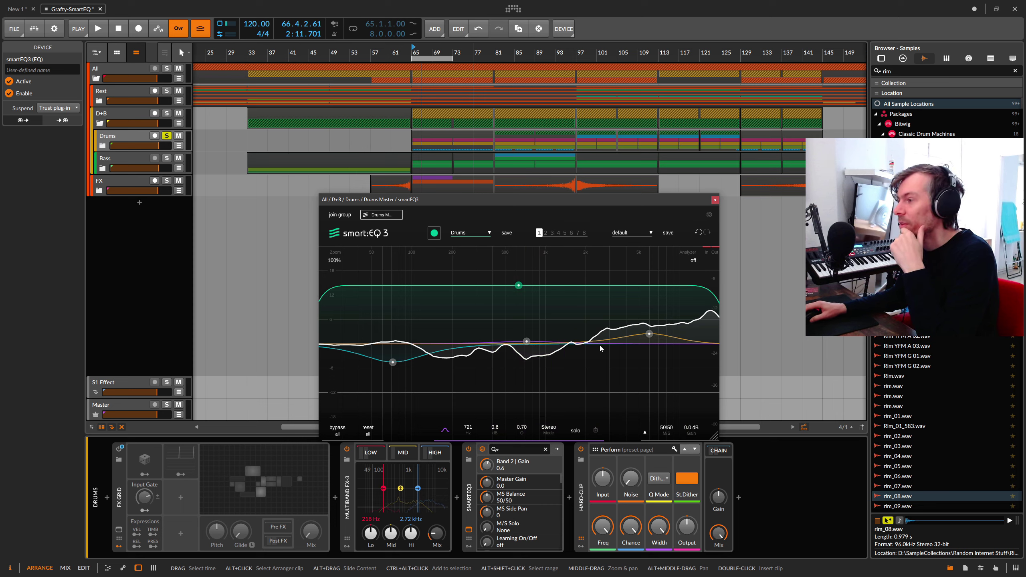
{"action": "left_click", "coordinate": [489, 234]}
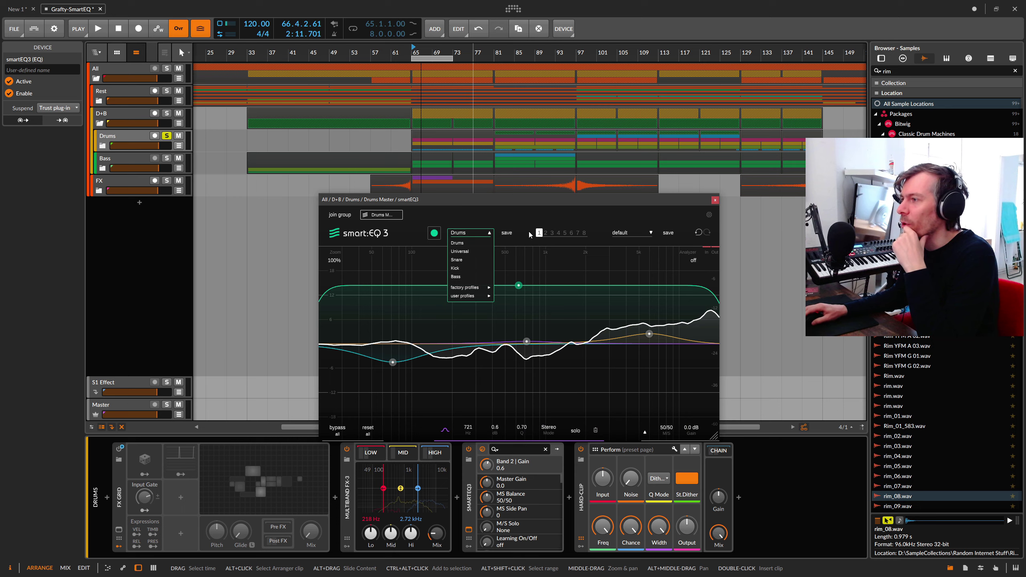
- Save the current settings as a custom profile 'Fav Drums' and switch to it
{"action": "left_click", "coordinate": [507, 233]}
{"action": "left_click", "coordinate": [507, 234]}
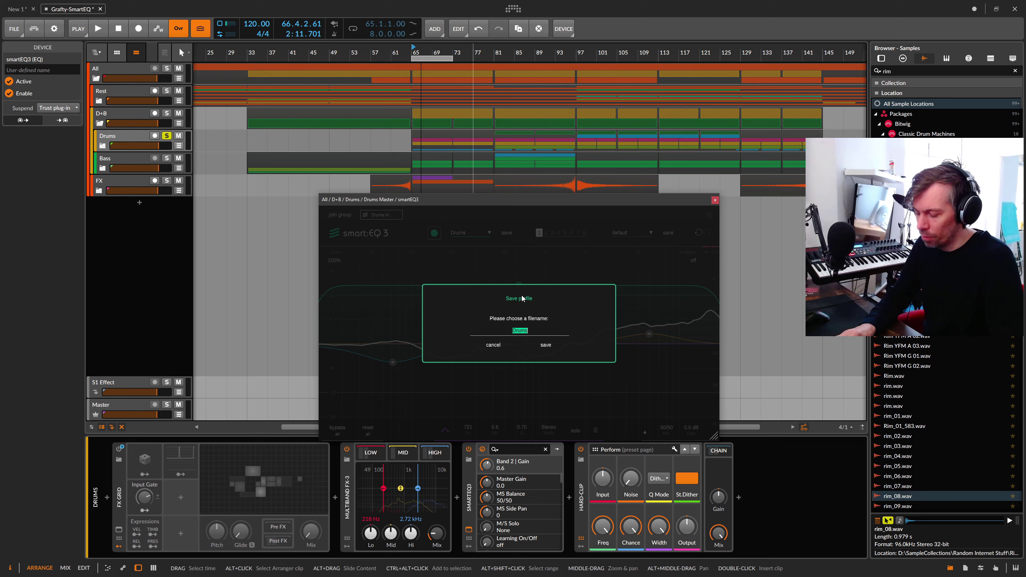
{"action": "type", "text": "Fav "}
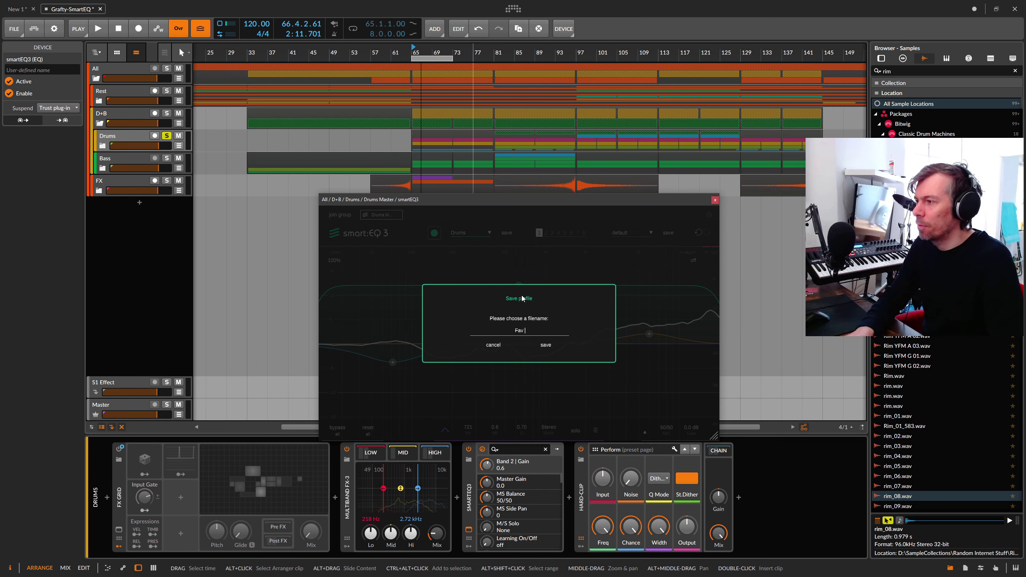
{"action": "type", "text": "Drums"}
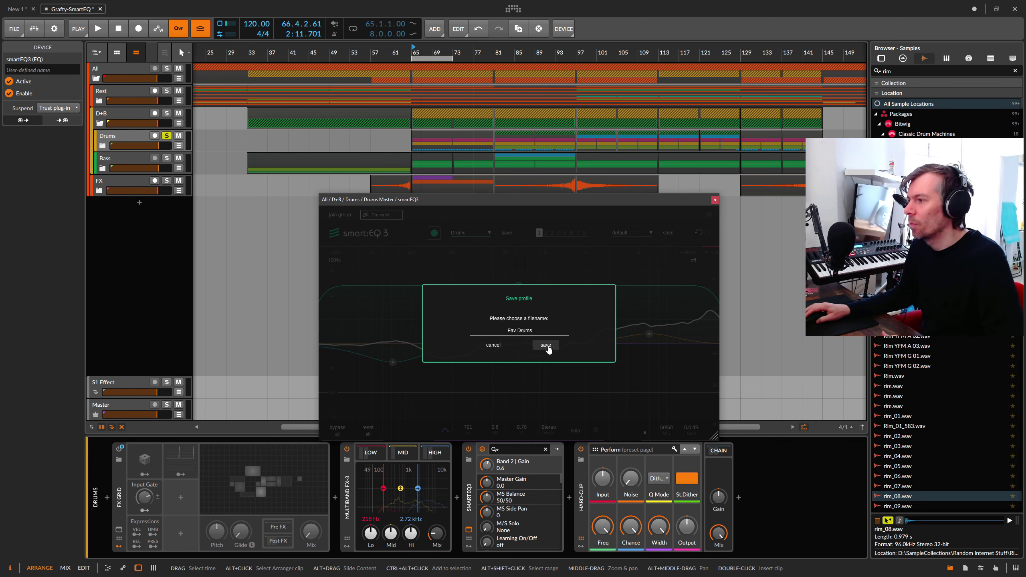
{"action": "left_click", "coordinate": [546, 346]}
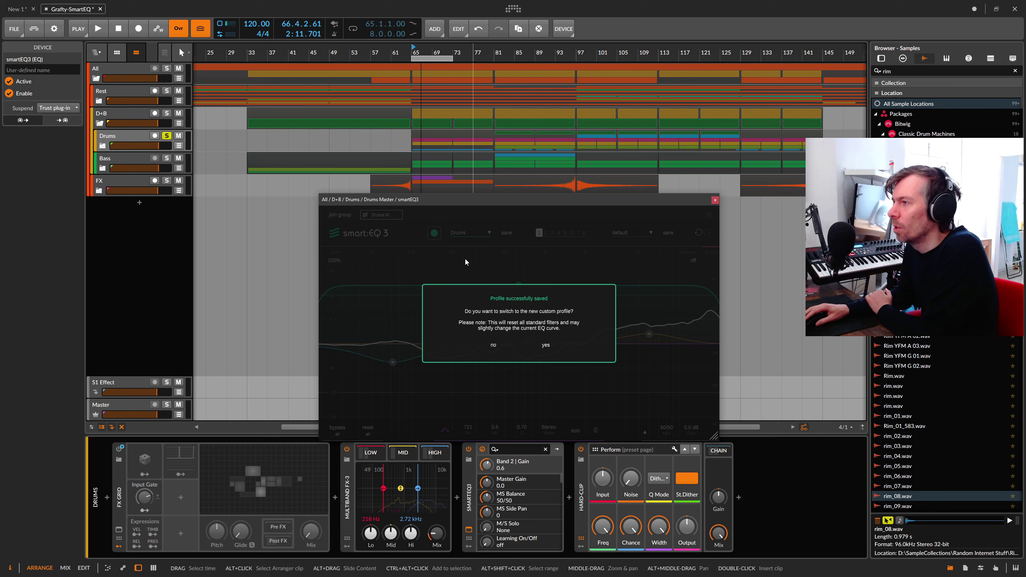
{"action": "left_click", "coordinate": [546, 345]}
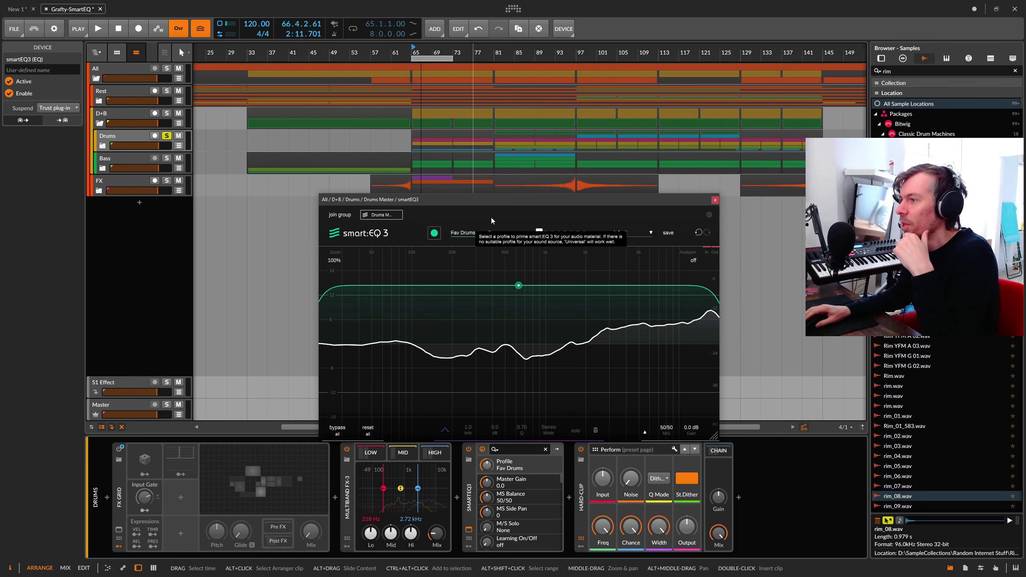
- Switch smartEQ3 back to the factory Drums profile and select the smart filter node
{"action": "left_click", "coordinate": [476, 234]}
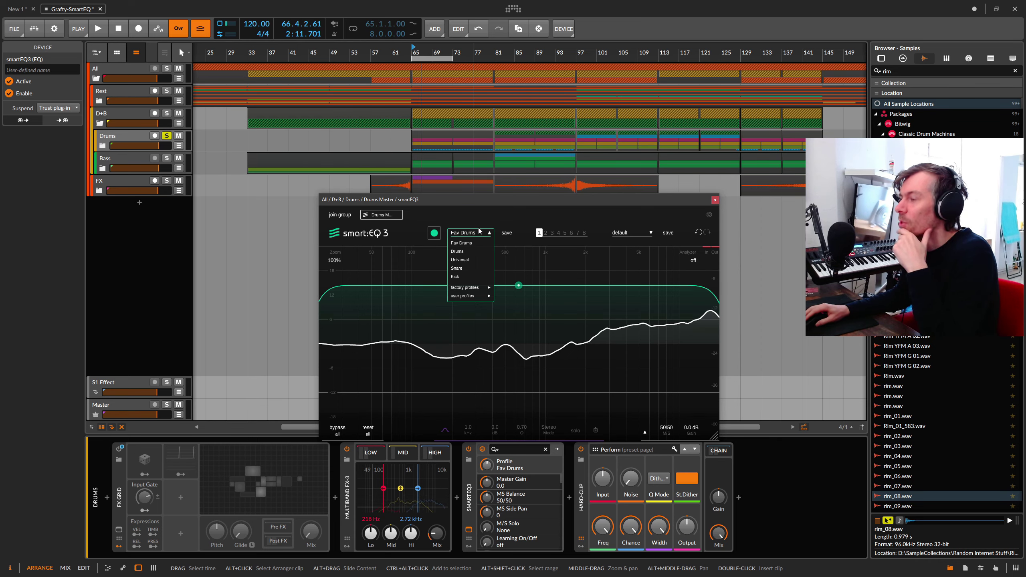
{"action": "left_click", "coordinate": [477, 222]}
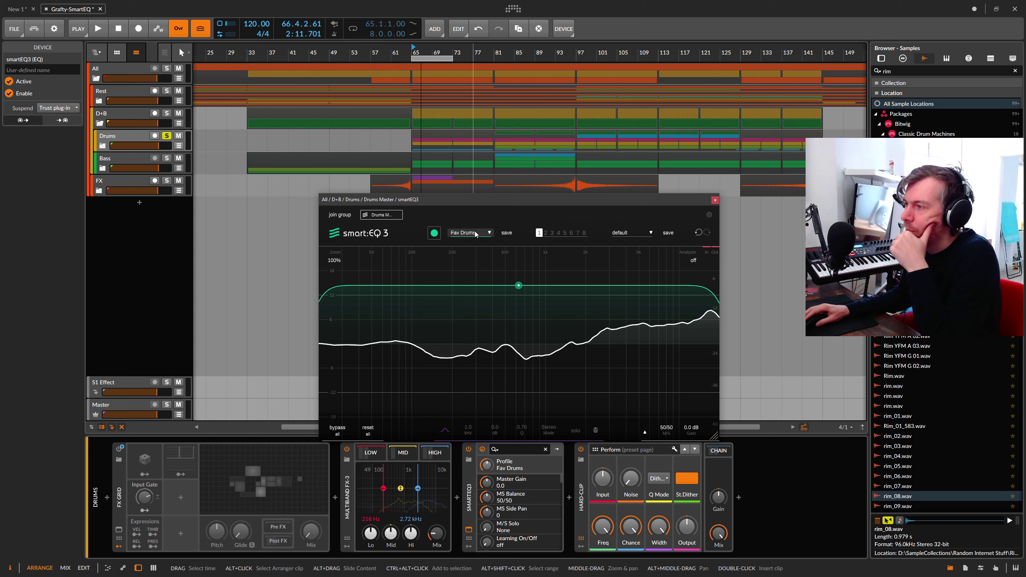
{"action": "left_click", "coordinate": [476, 233]}
{"action": "mouse_move", "coordinate": [476, 297]}
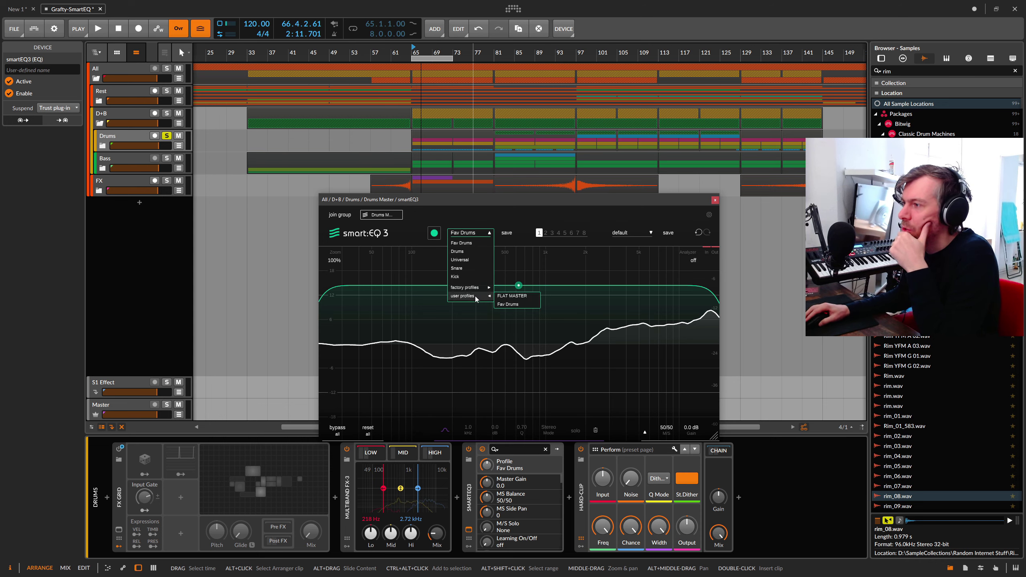
{"action": "left_click", "coordinate": [510, 294]}
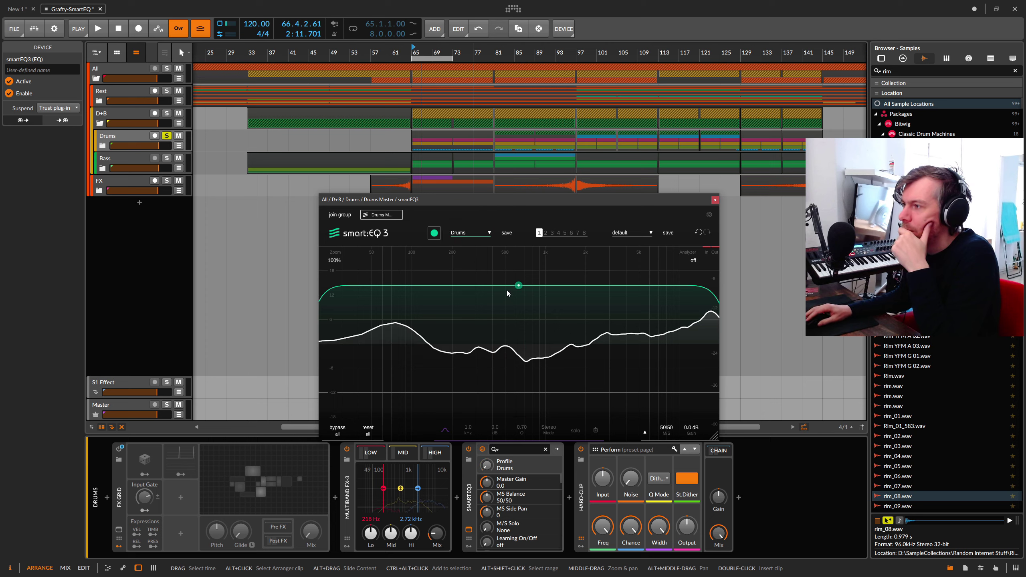
{"action": "left_click", "coordinate": [518, 285]}
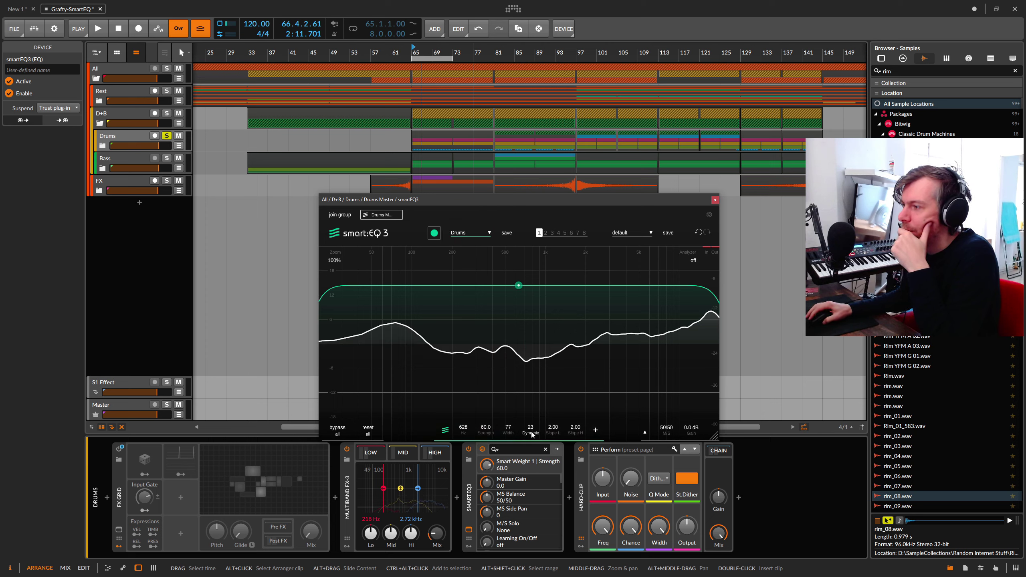
- Close the smartEQ3 window, then select, solo and briefly audition the Bass track
{"action": "left_click", "coordinate": [715, 199]}
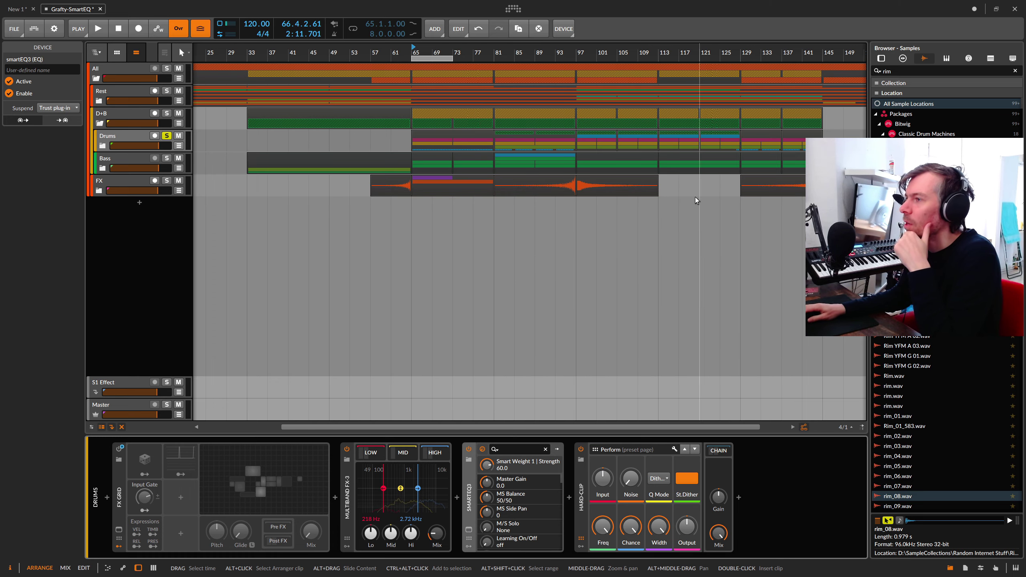
{"action": "left_click", "coordinate": [148, 160]}
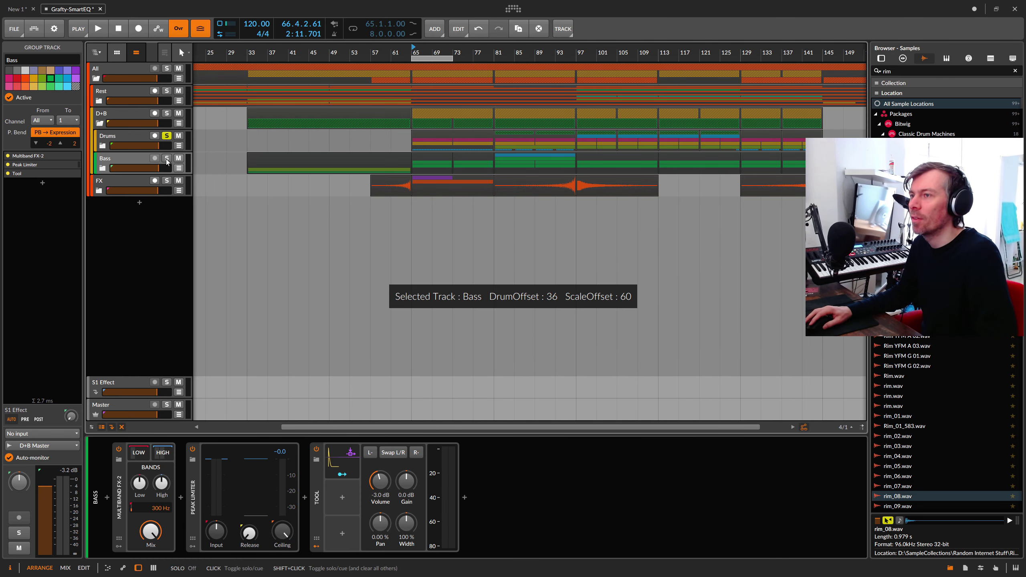
{"action": "key", "text": "s"}
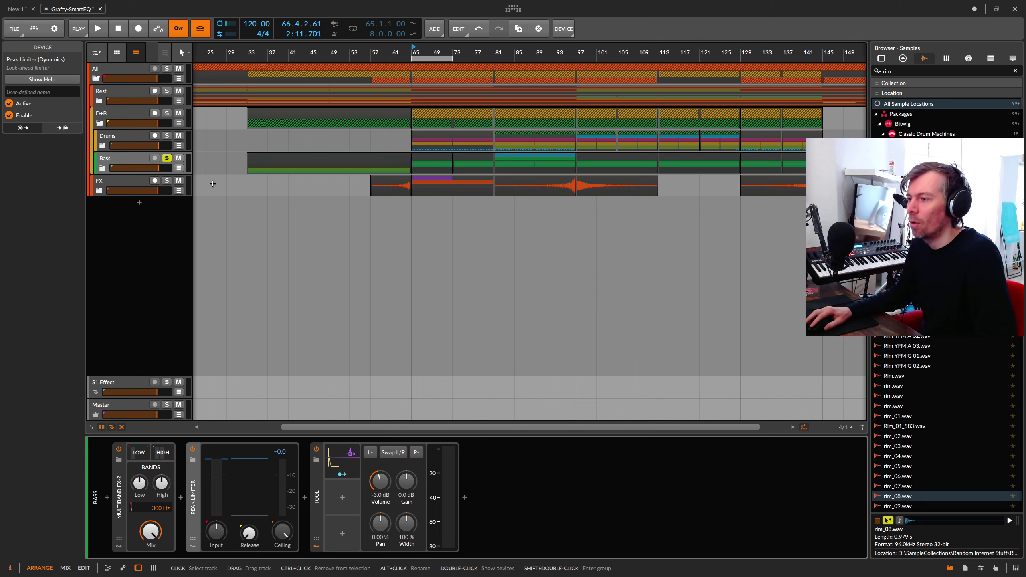
{"action": "key", "text": "space"}
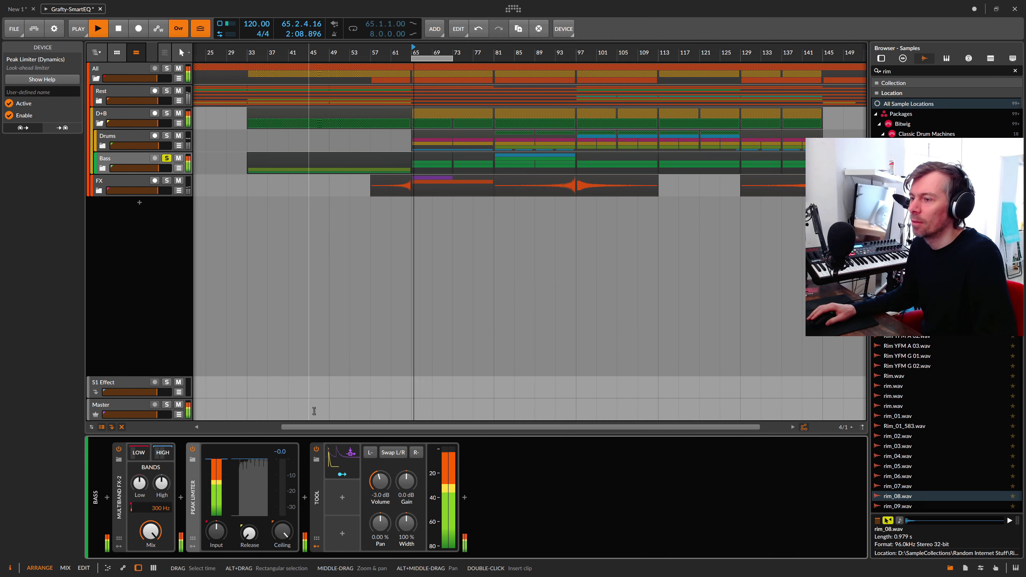
{"action": "key", "text": "space"}
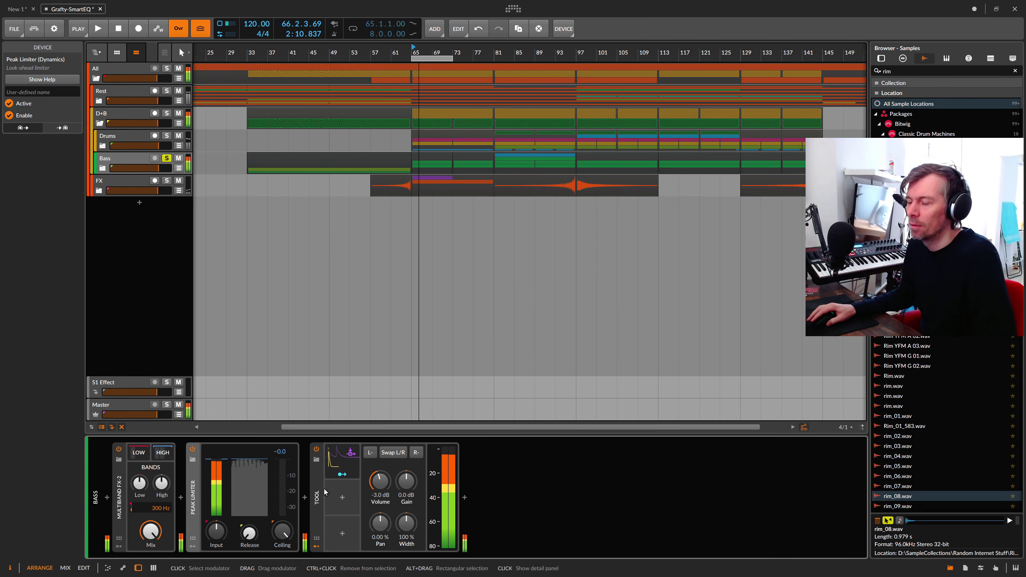
- Insert smartEQ3 after the Bass track's Peak Limiter via a 'sma' search
{"action": "left_click", "coordinate": [305, 498]}
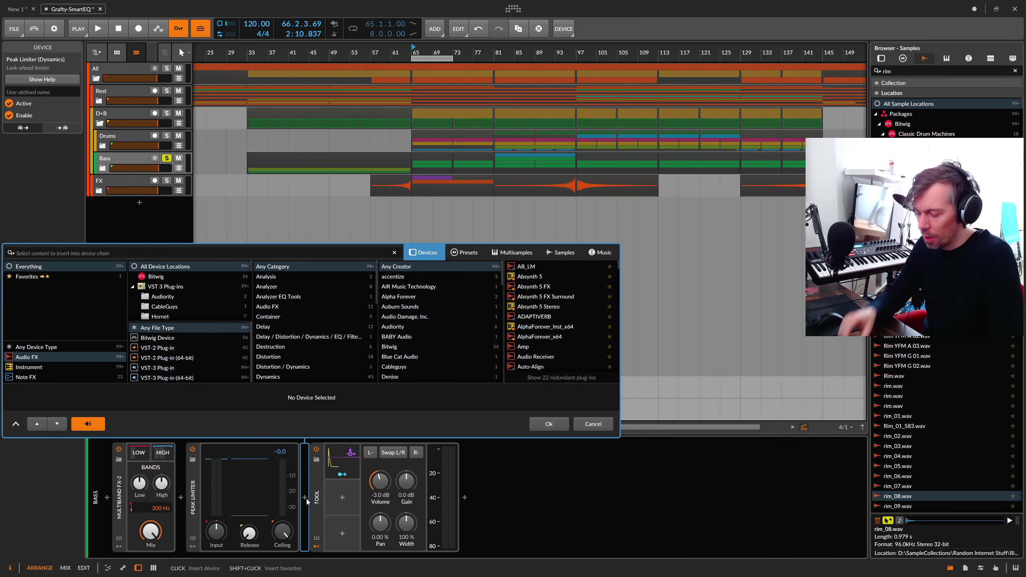
{"action": "type", "text": "smart"}
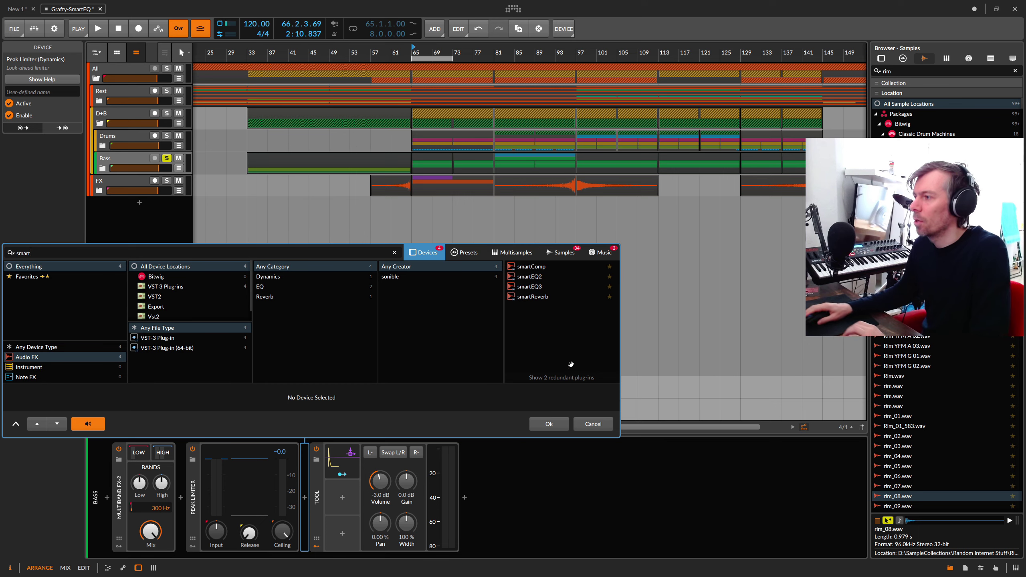
{"action": "double_click", "coordinate": [531, 287]}
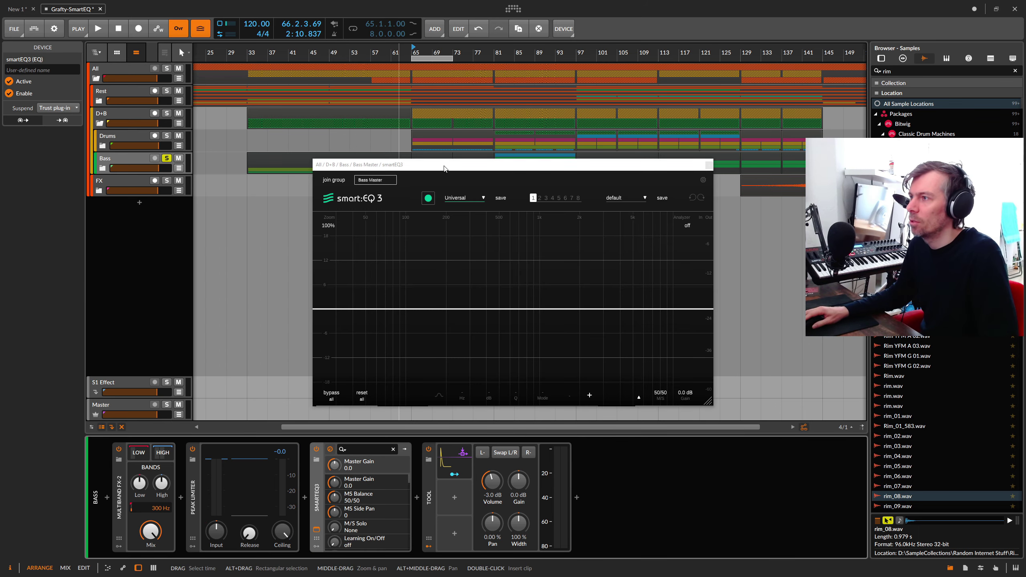
- Load the factory Bass profile on the Bass smartEQ 3 and let it learn during playback
{"action": "left_click", "coordinate": [498, 225]}
{"action": "mouse_move", "coordinate": [503, 292]}
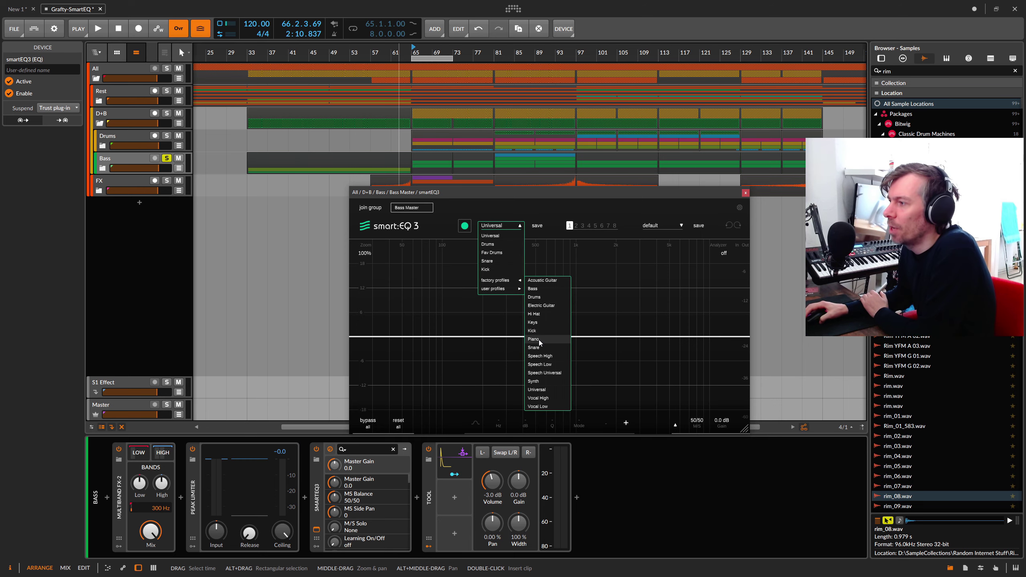
{"action": "left_click", "coordinate": [539, 290]}
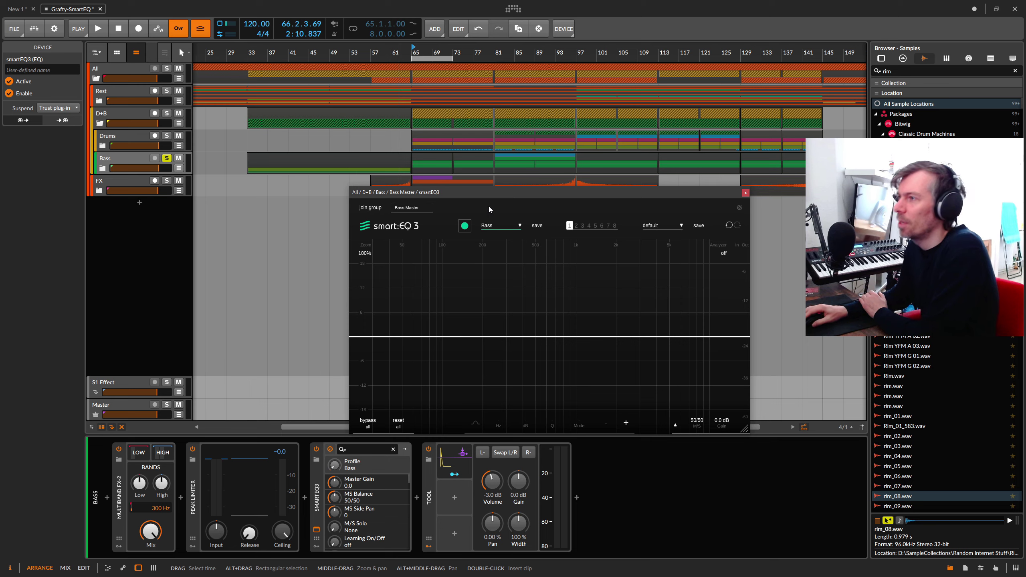
{"action": "left_click", "coordinate": [464, 225]}
{"action": "key", "text": "space"}
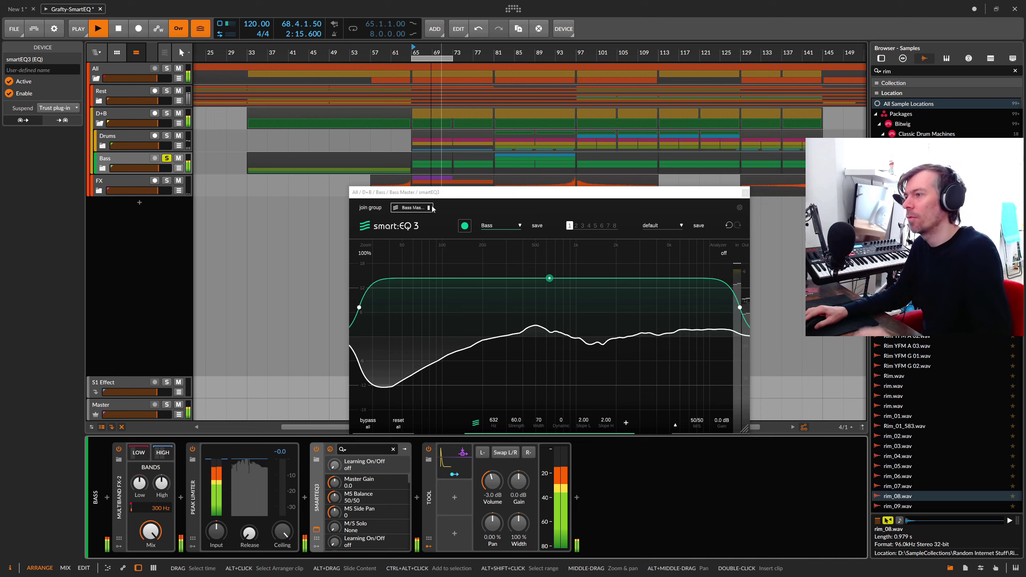
- Adjust the smart filter Dynamic while auditioning, then stop playback and reposition the window
{"action": "left_click_drag", "start_coordinate": [440, 193], "coordinate": [420, 196]}
{"action": "key", "text": "space"}
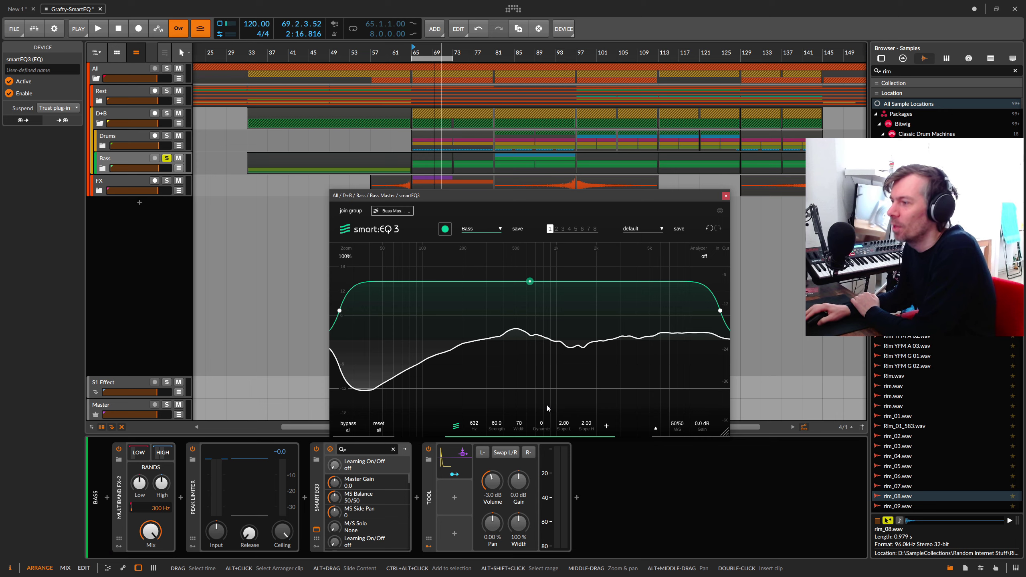
{"action": "left_click_drag", "start_coordinate": [541, 424], "coordinate": [543, 424]}
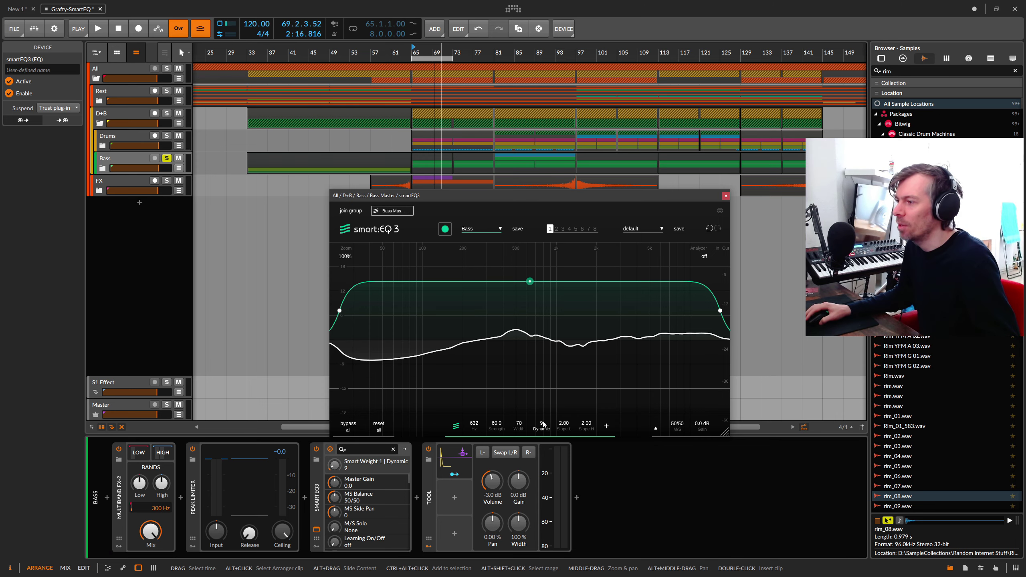
{"action": "scroll", "coordinate": [544, 424], "scroll_direction": "up", "scroll_amount": 4}
{"action": "key", "text": "space"}
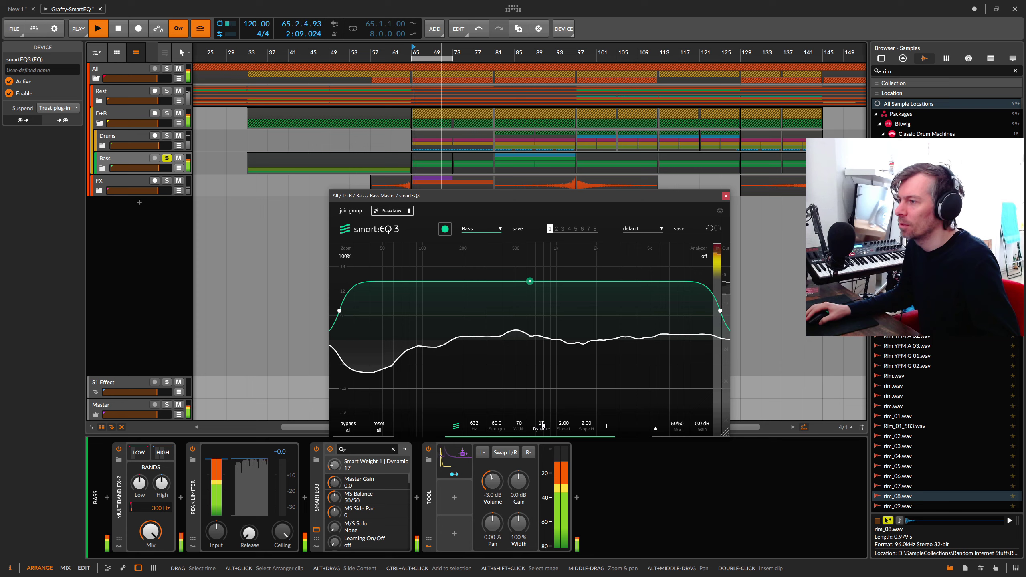
{"action": "scroll", "coordinate": [542, 424], "scroll_direction": "down", "scroll_amount": 2}
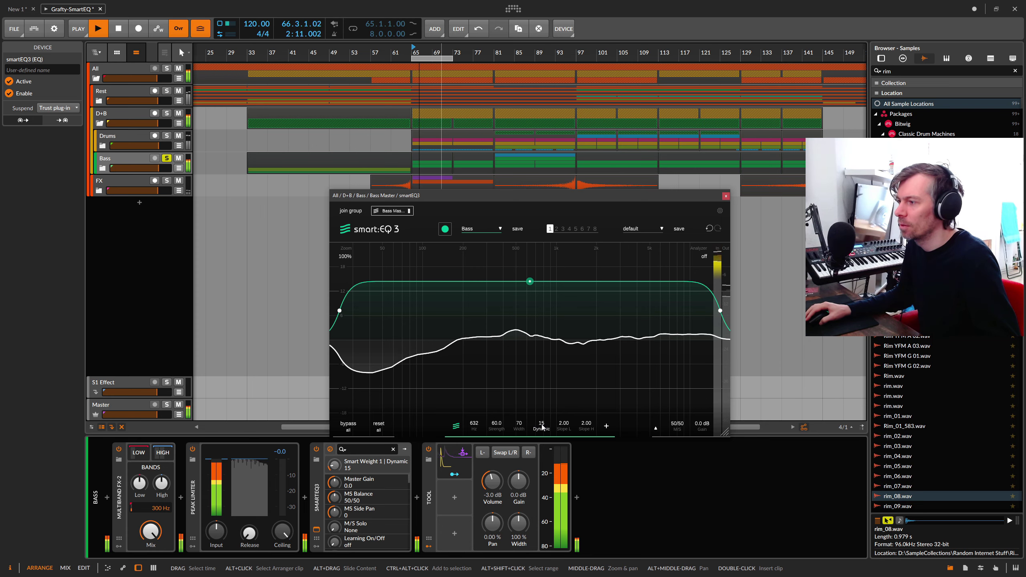
{"action": "left_click_drag", "start_coordinate": [542, 426], "coordinate": [503, 417]}
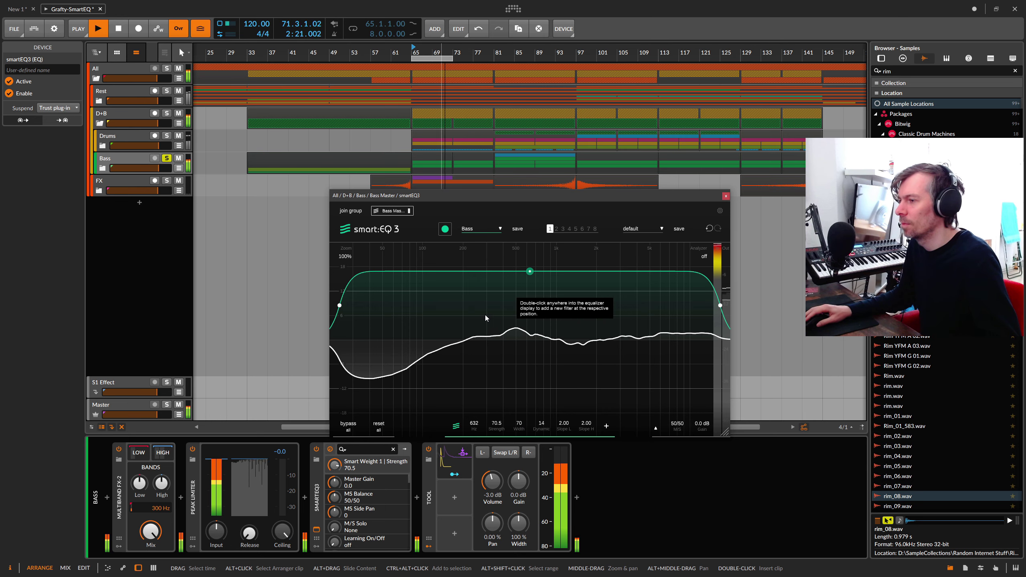
{"action": "key", "text": "space"}
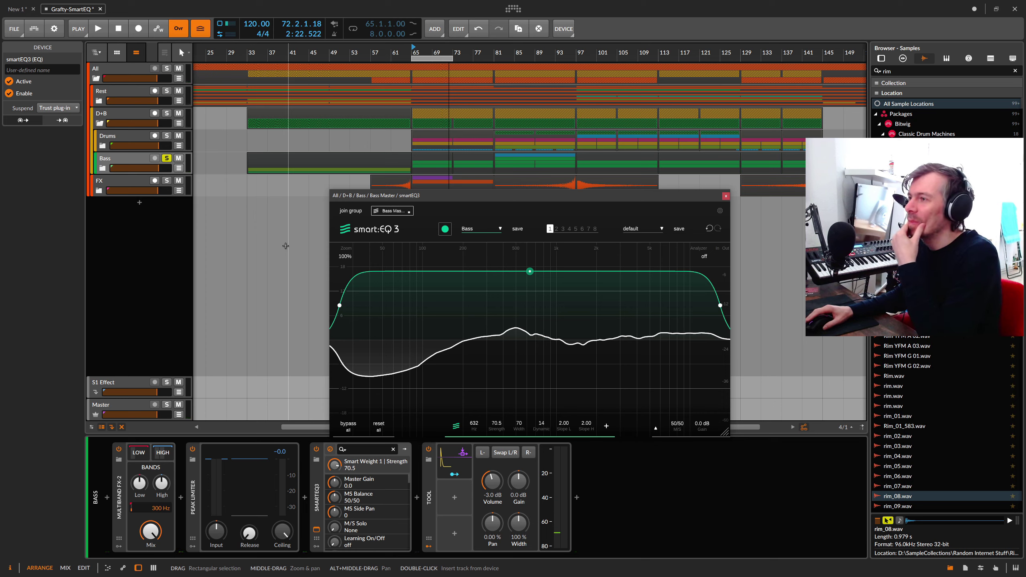
{"action": "left_click_drag", "start_coordinate": [419, 196], "coordinate": [417, 205]}
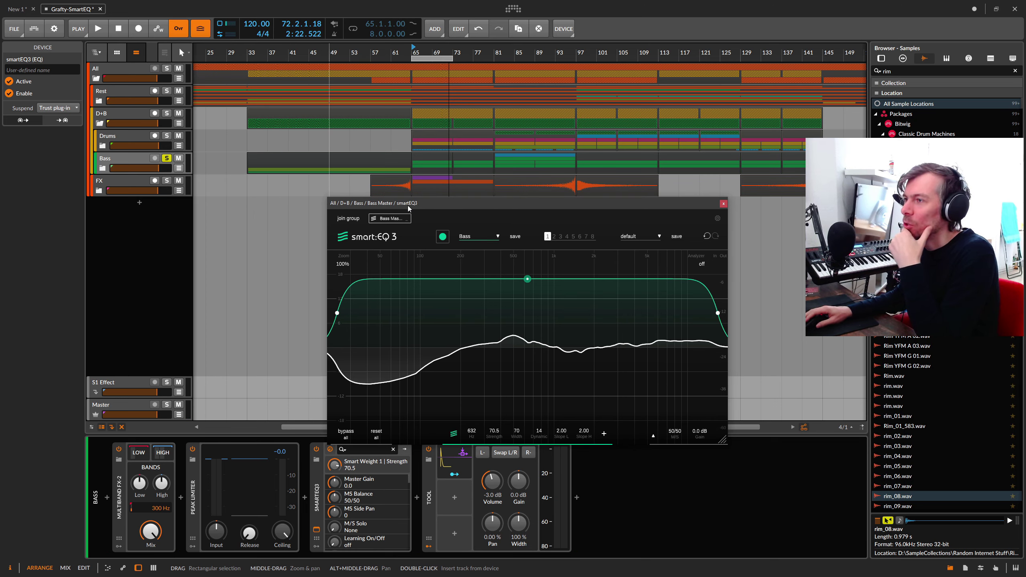
- Create a new smartEQ group named 'grafty' for the Bass Master instance
{"action": "left_click", "coordinate": [348, 222]}
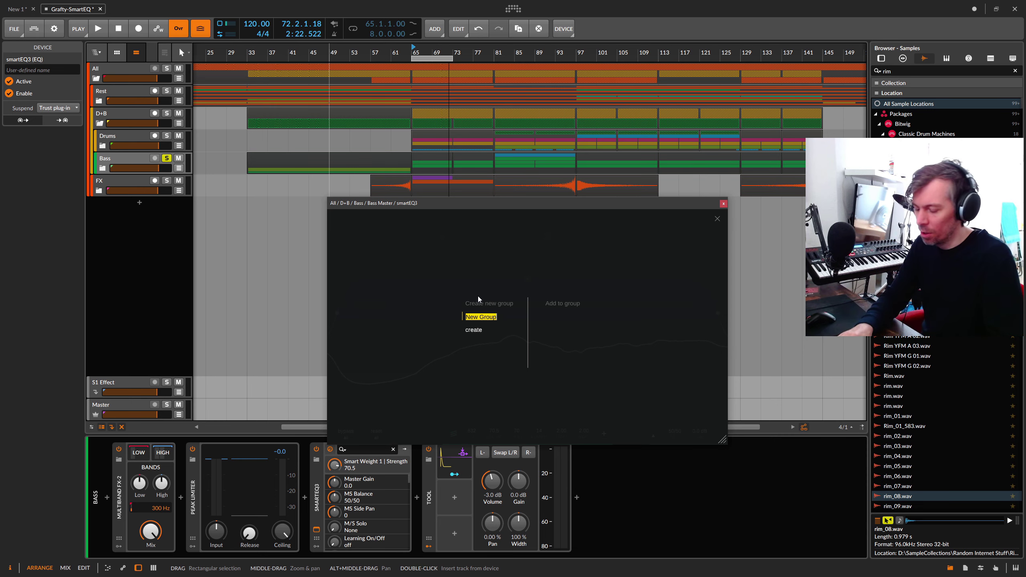
{"action": "type", "text": "graf"}
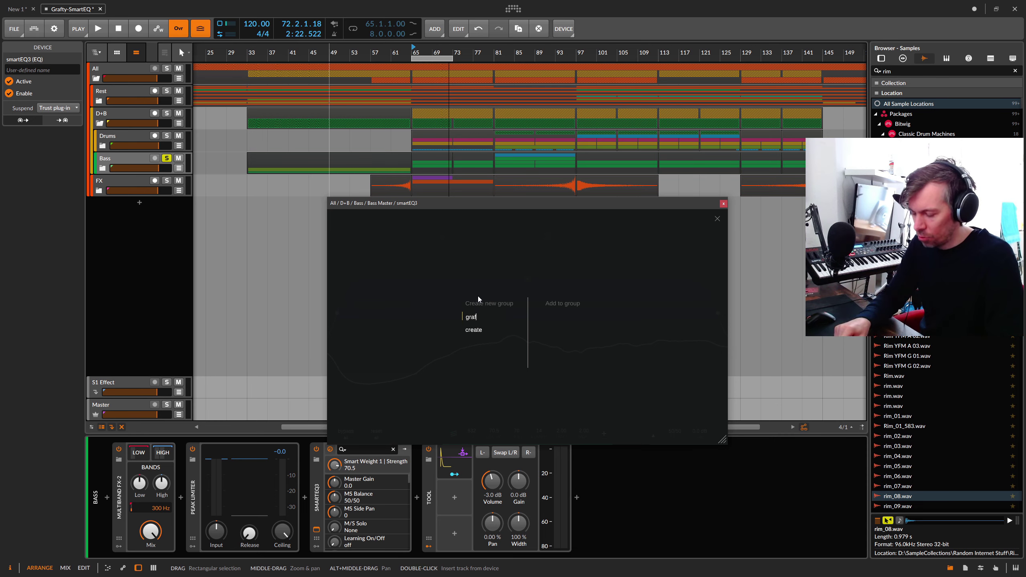
{"action": "type", "text": "txy"}
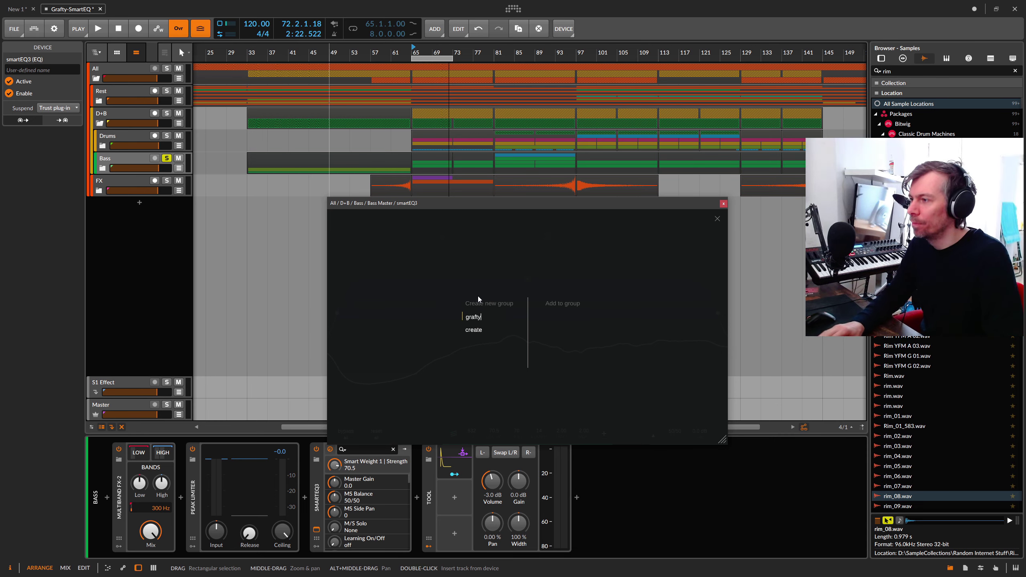
{"action": "key", "text": "Return"}
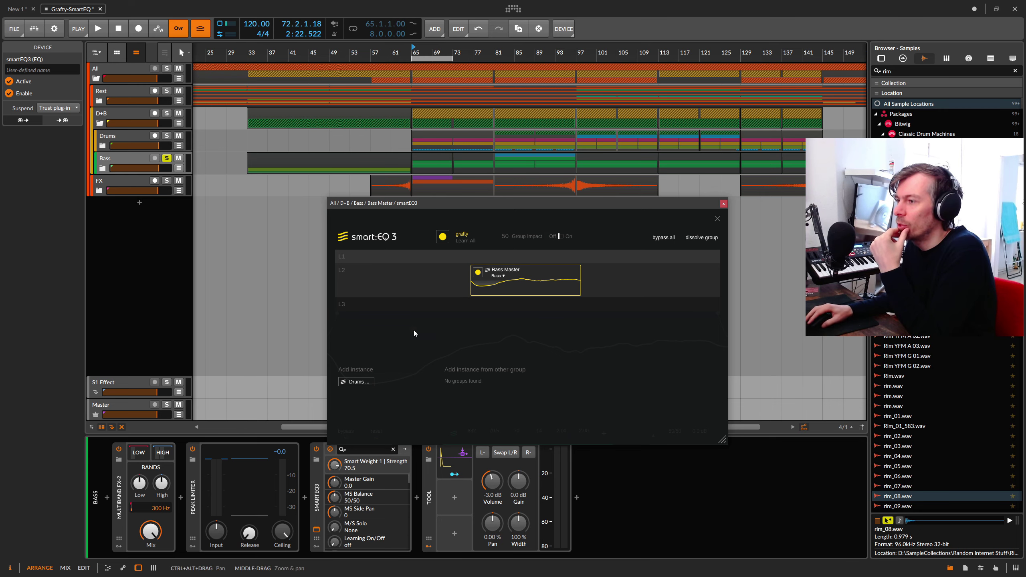
- Add Drums Master to grafty and move its card from L1 into L2 beside Bass Master
{"action": "left_click", "coordinate": [356, 382]}
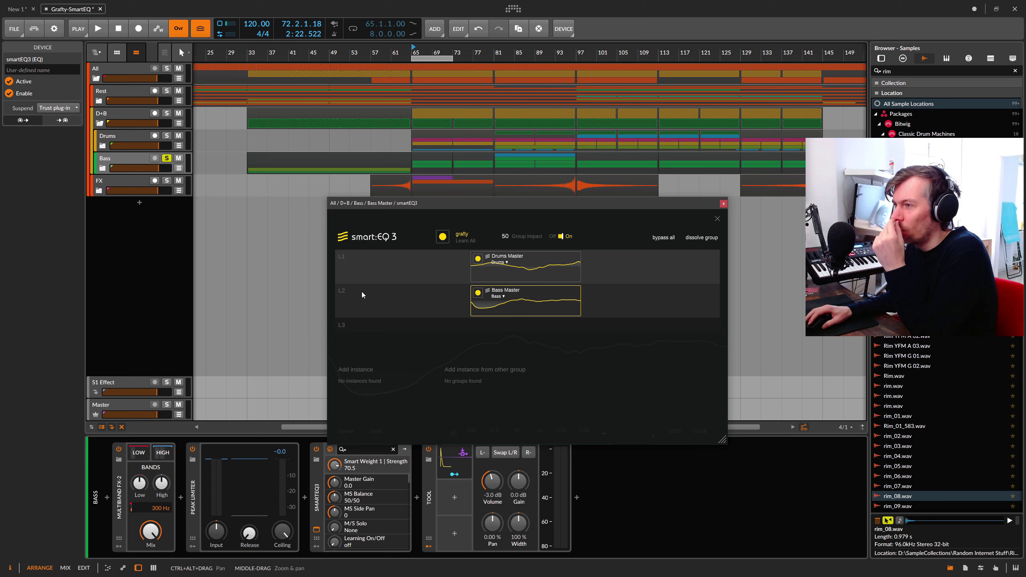
{"action": "left_click_drag", "start_coordinate": [508, 261], "coordinate": [398, 295]}
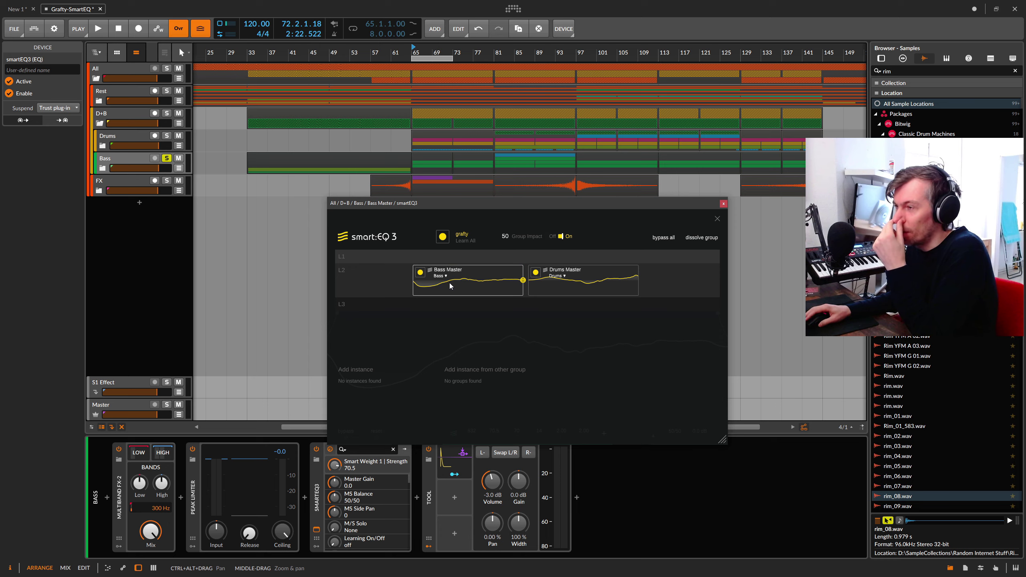
{"action": "mouse_move", "coordinate": [354, 278]}
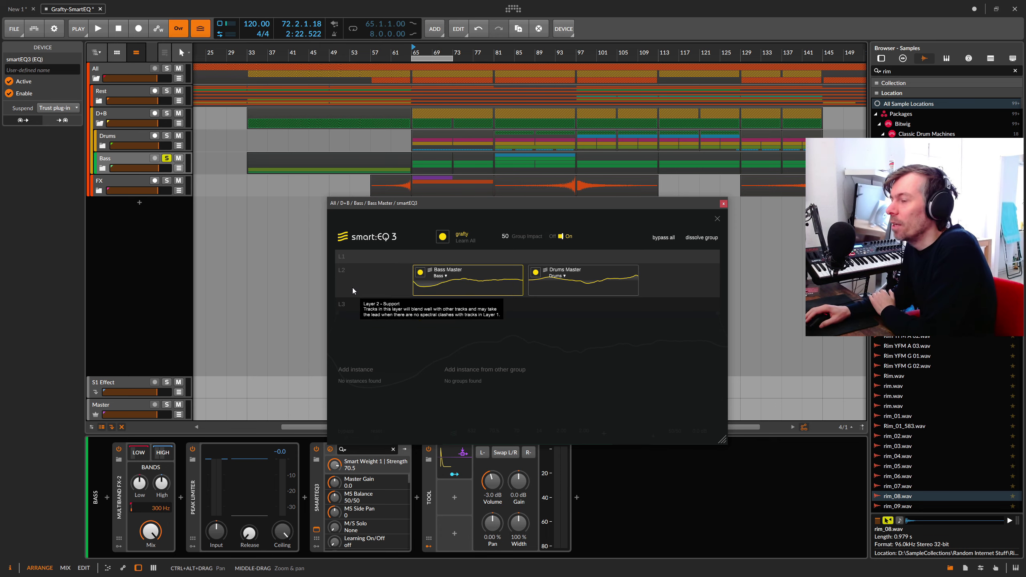
{"action": "mouse_move", "coordinate": [342, 255]}
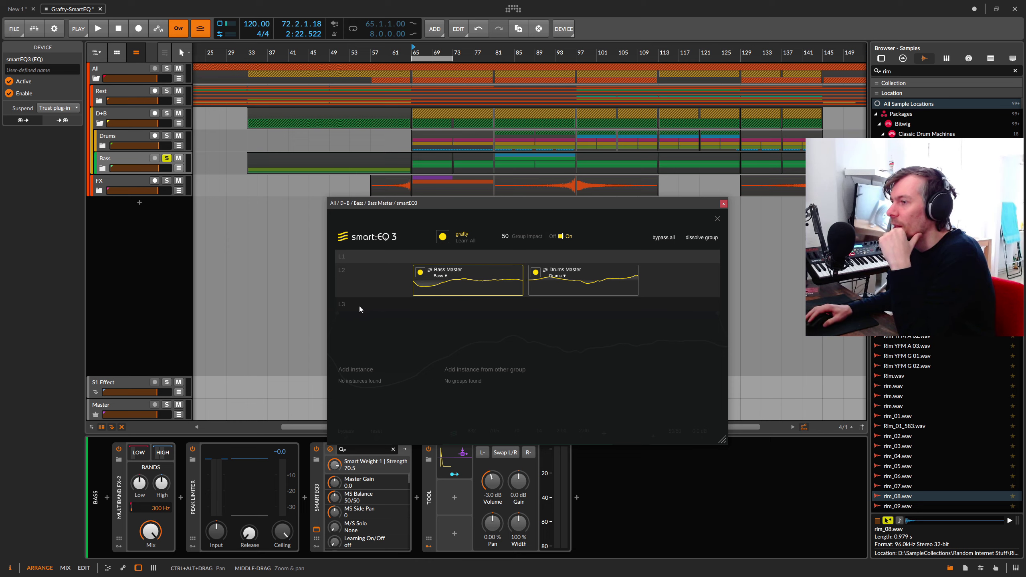
{"action": "mouse_move", "coordinate": [341, 305]}
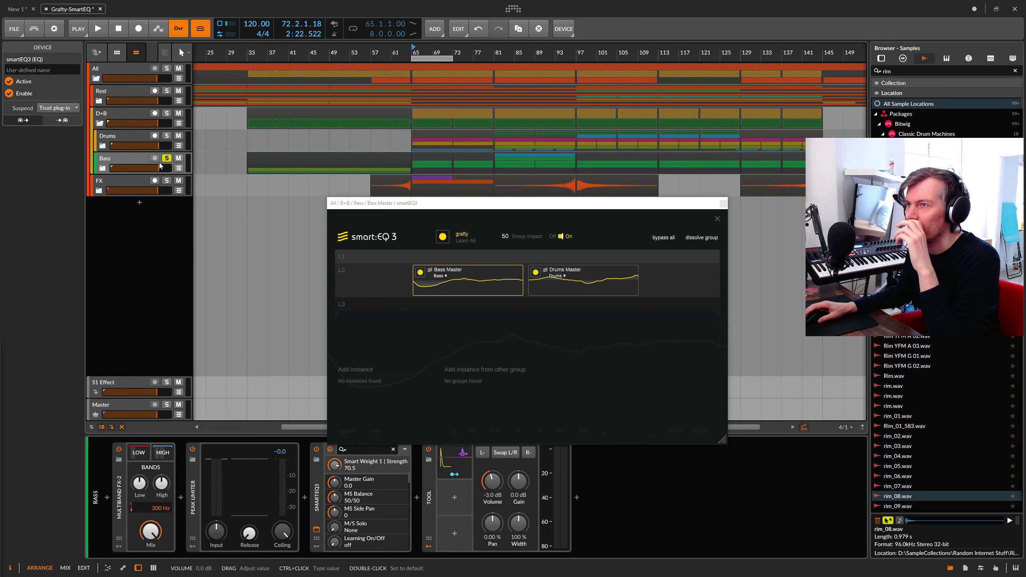
- Solo Drums, play from bar 65, and toggle 'bypass all' to compare the grafty group
{"action": "left_click", "coordinate": [166, 136]}
{"action": "key", "text": "space"}
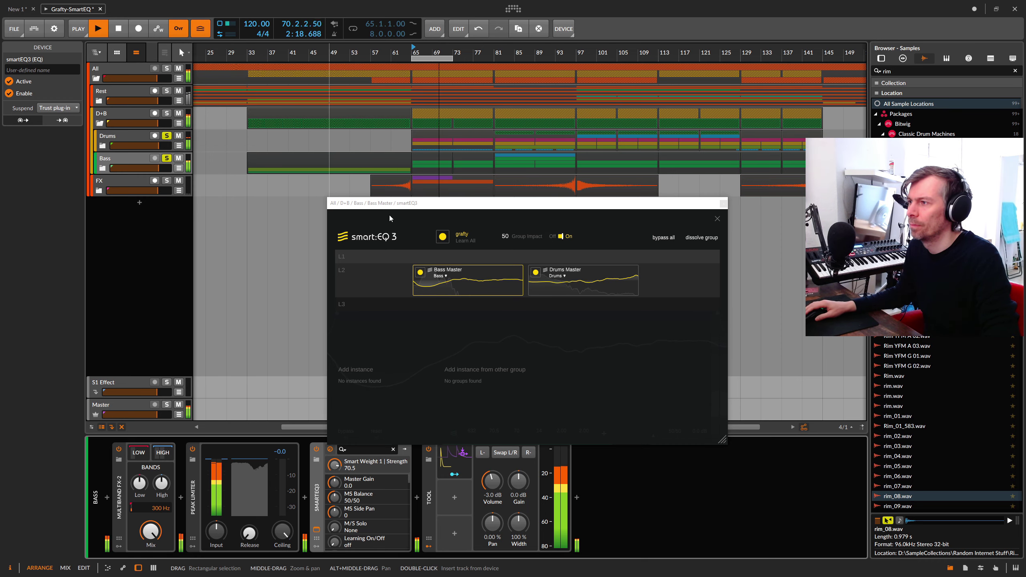
{"action": "left_click", "coordinate": [403, 222]}
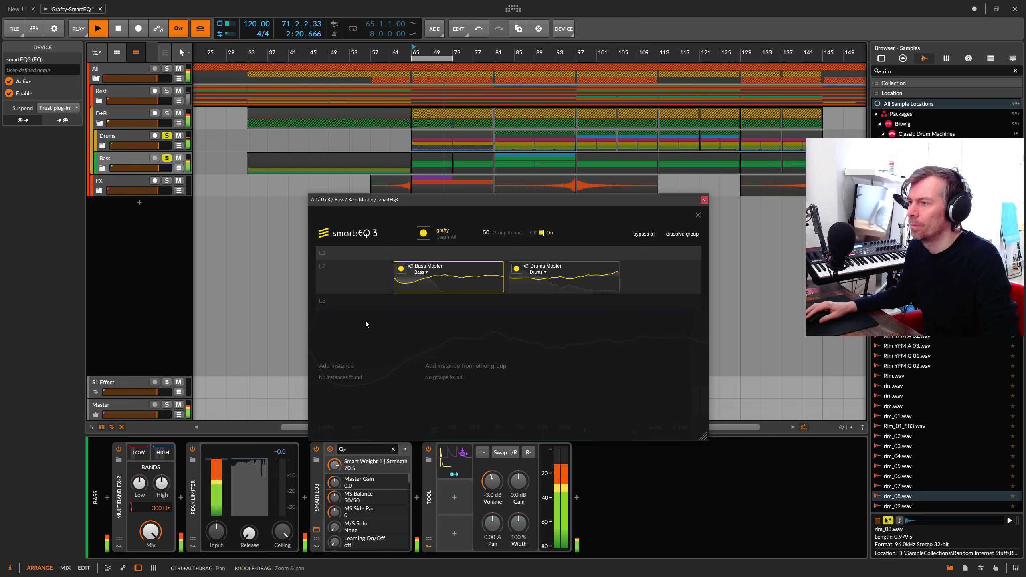
{"action": "left_click", "coordinate": [644, 236]}
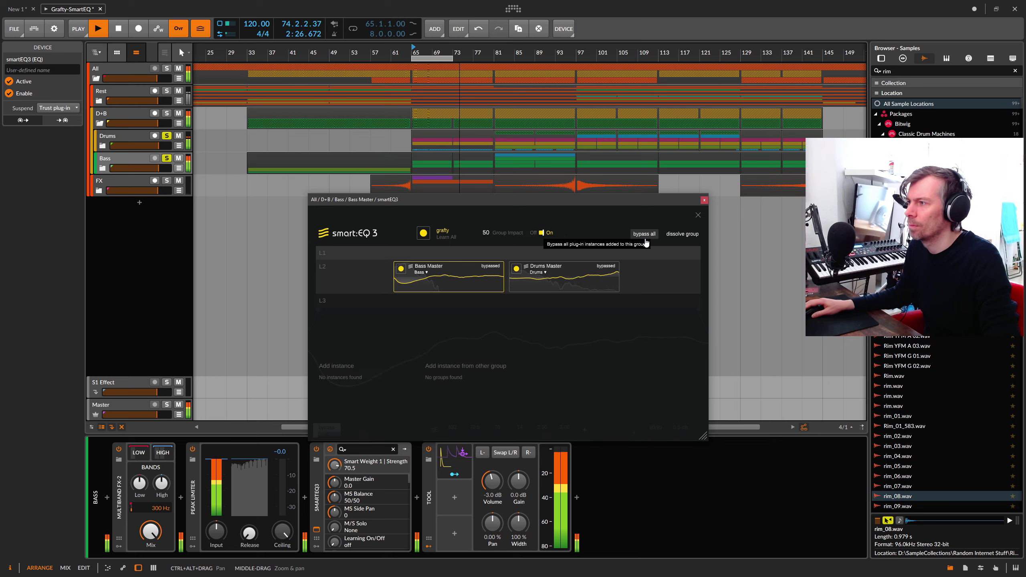
{"action": "left_click", "coordinate": [644, 235]}
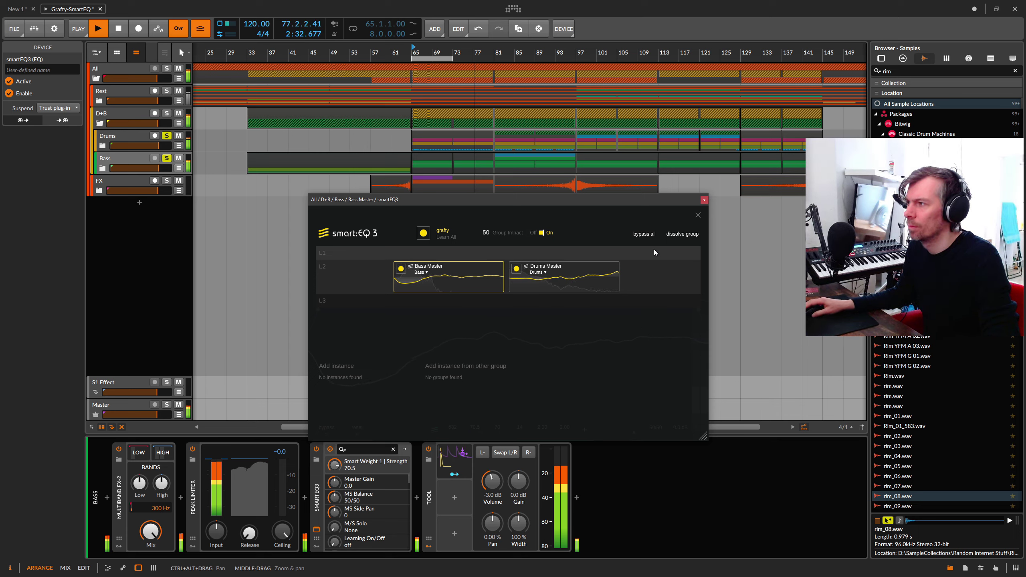
{"action": "left_click", "coordinate": [644, 234]}
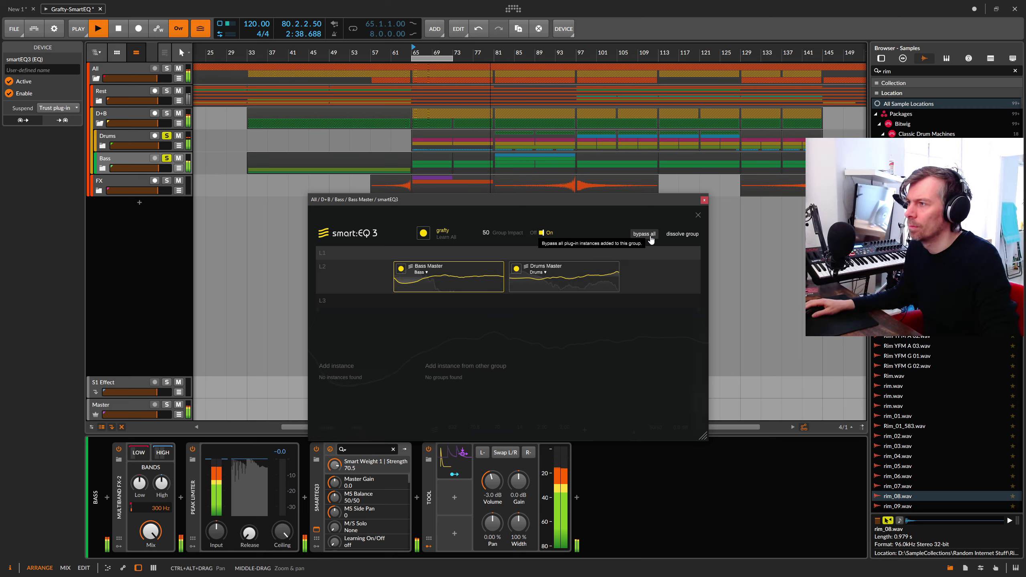
- Raise Group Impact from 50 to 147, A/B it with bypass all, then stop playback
{"action": "mouse_move", "coordinate": [486, 232]}
{"action": "left_mouse_down"}
{"action": "mouse_move", "coordinate": [489, 202]}
{"action": "mouse_move", "coordinate": [485, 224]}
{"action": "left_mouse_up"}
{"action": "key", "text": "space"}
{"action": "key", "text": "space"}
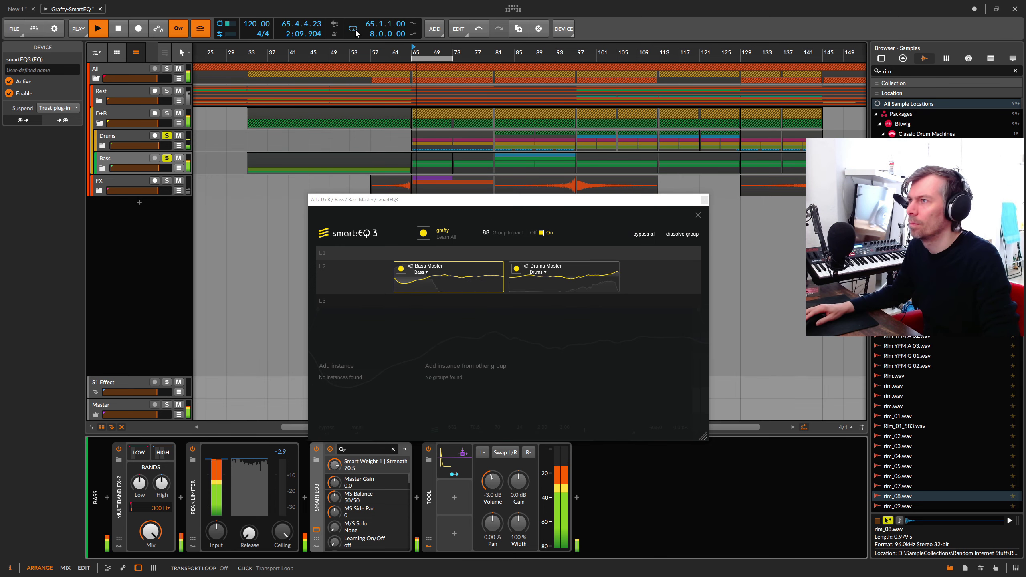
{"action": "mouse_move", "coordinate": [488, 235]}
{"action": "left_mouse_down"}
{"action": "mouse_move", "coordinate": [495, 180]}
{"action": "mouse_move", "coordinate": [493, 218]}
{"action": "left_mouse_up"}
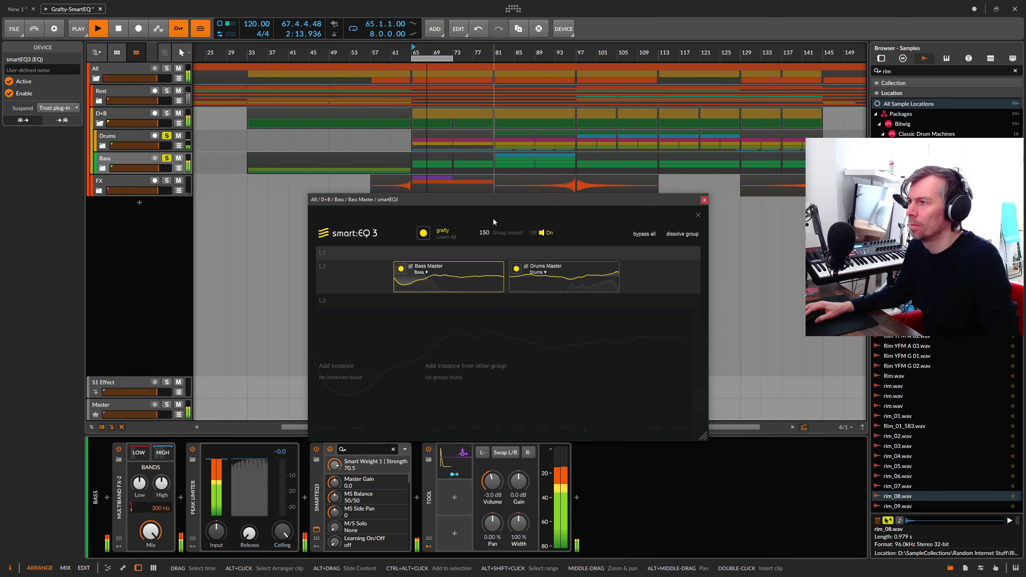
{"action": "left_click", "coordinate": [643, 235]}
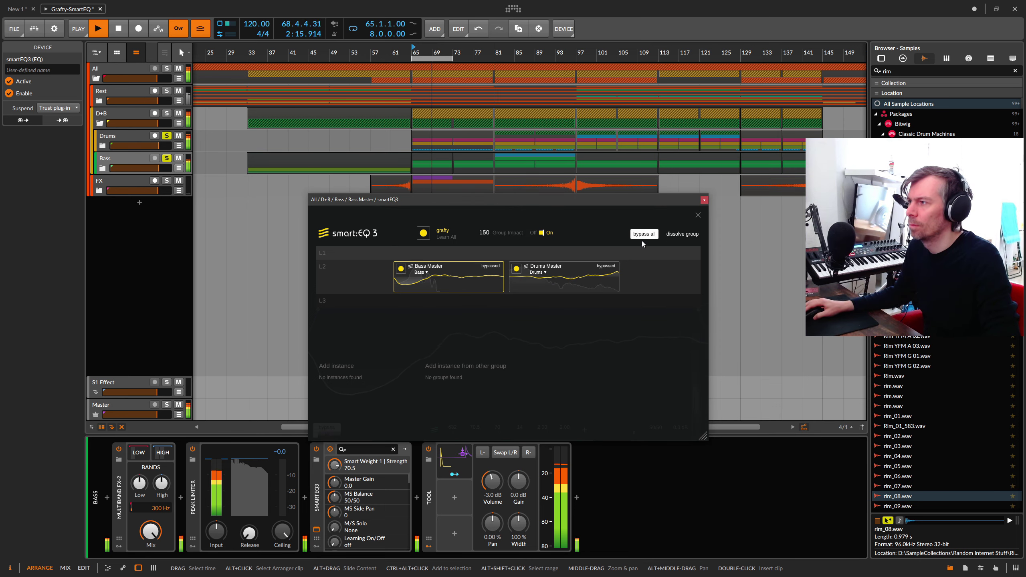
{"action": "left_click", "coordinate": [644, 235]}
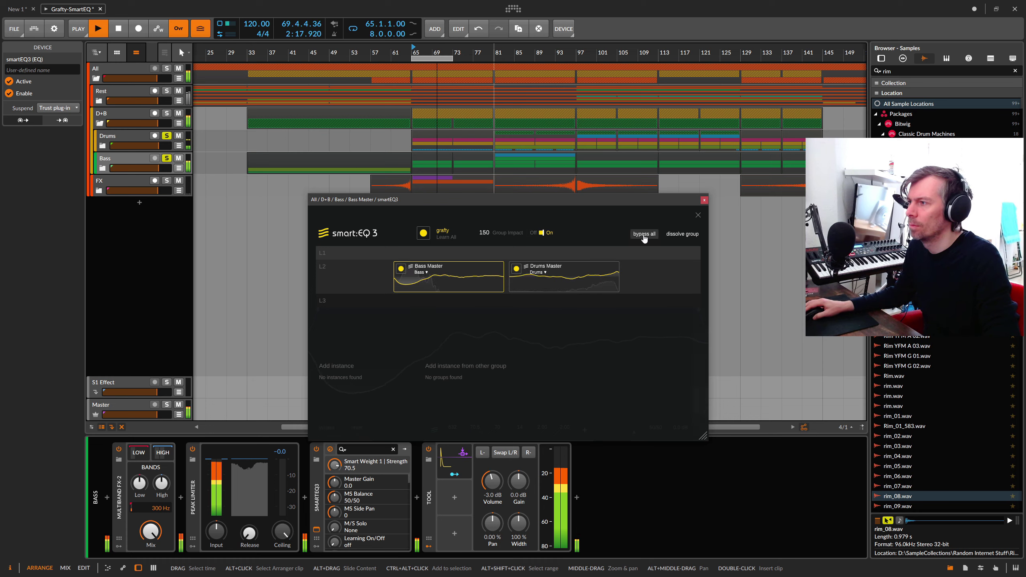
{"action": "left_click", "coordinate": [644, 235]}
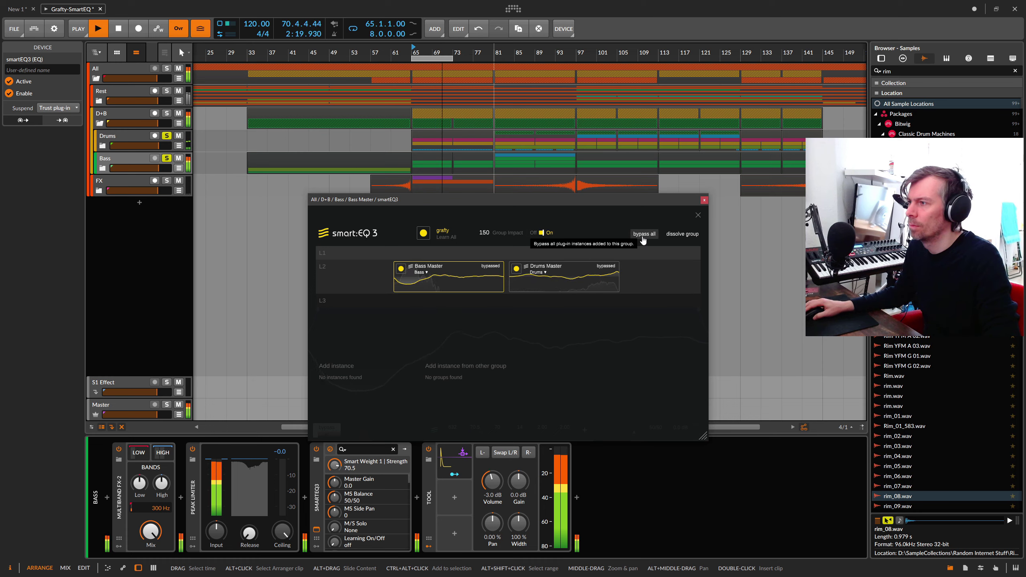
{"action": "left_click", "coordinate": [644, 236]}
{"action": "key", "text": "space"}
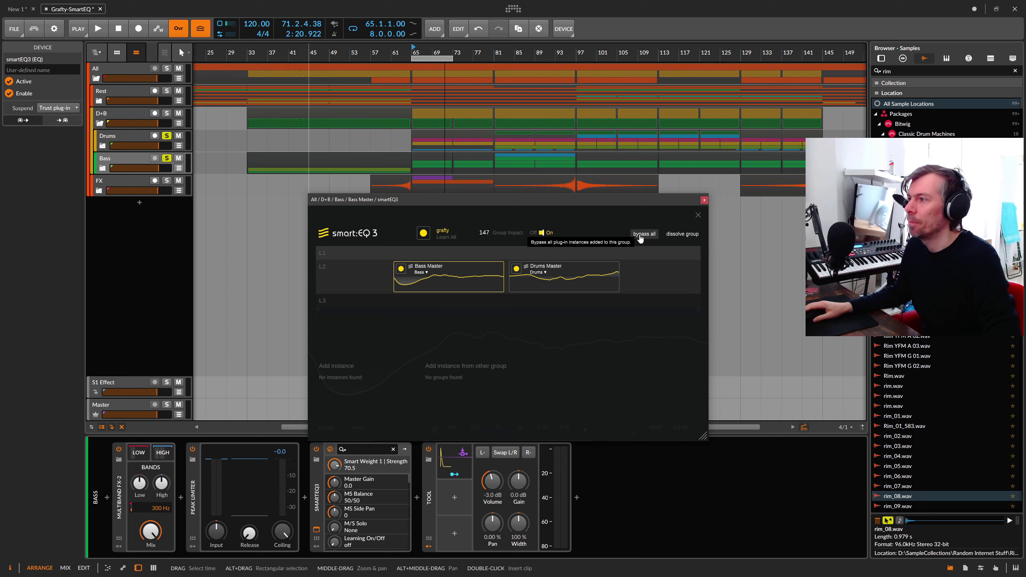
- Play and compare the grafty group with bypass all on and off, then stop
{"action": "key", "text": "space"}
{"action": "left_click", "coordinate": [644, 235]}
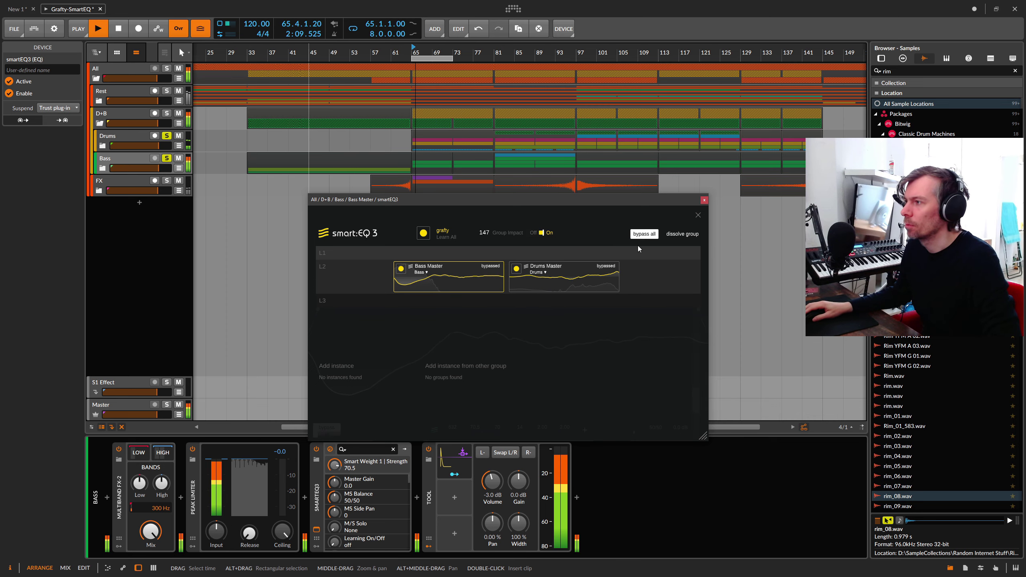
{"action": "left_click", "coordinate": [644, 235]}
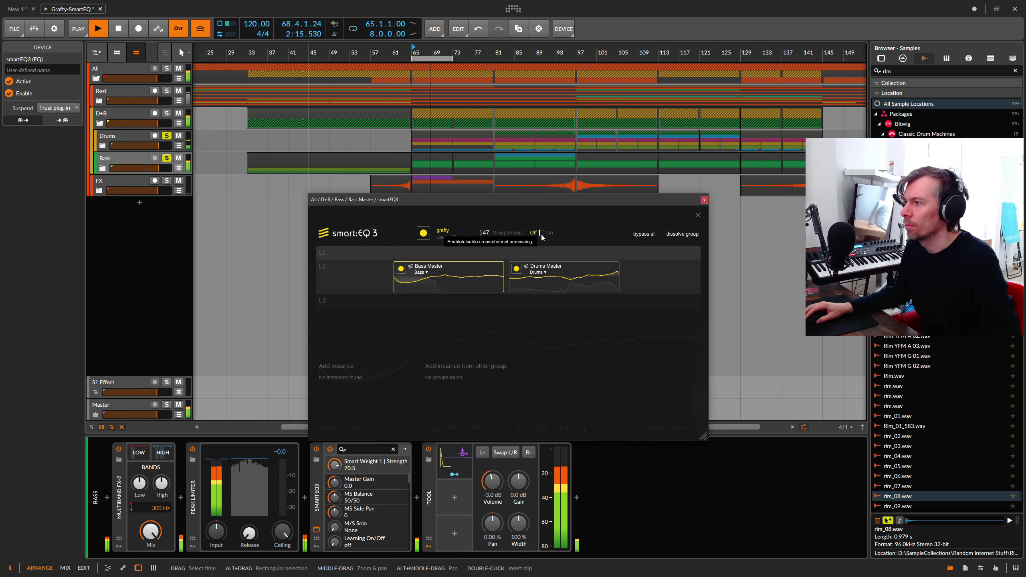
{"action": "key", "text": "space"}
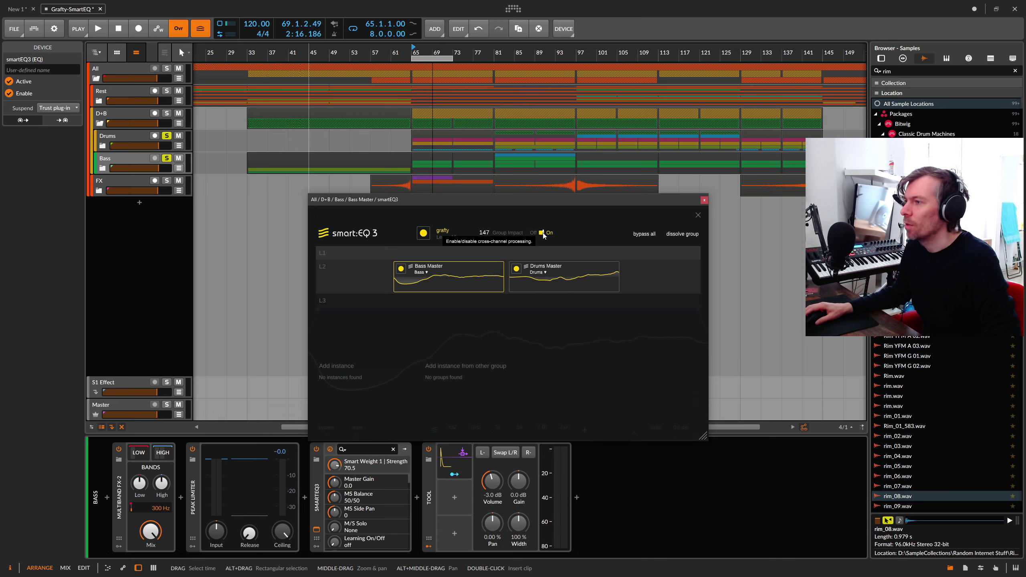
- Toggle cross-channel group processing off and on, then learn on all grouped instances while playing
{"action": "left_click", "coordinate": [542, 232]}
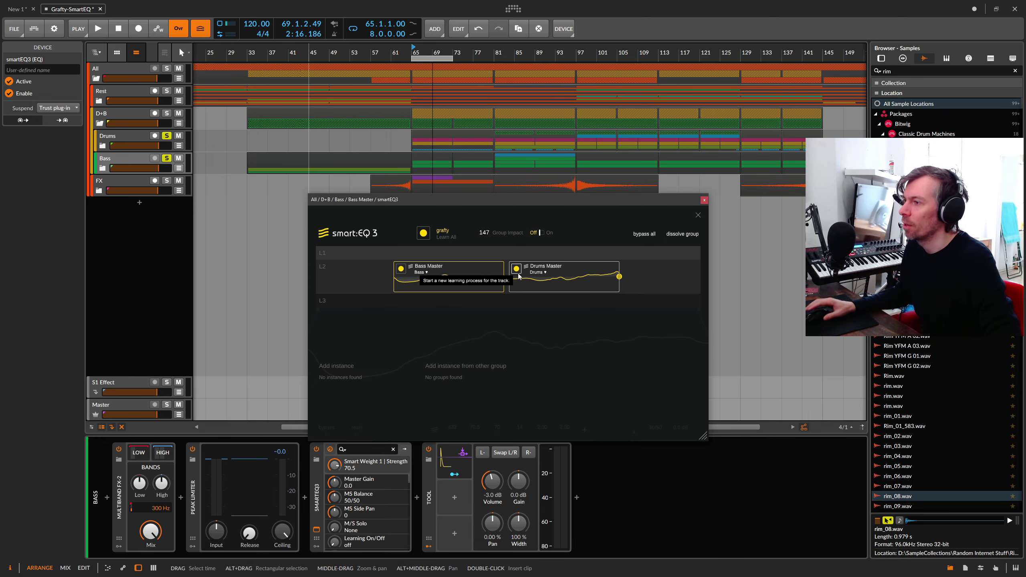
{"action": "left_click", "coordinate": [541, 233]}
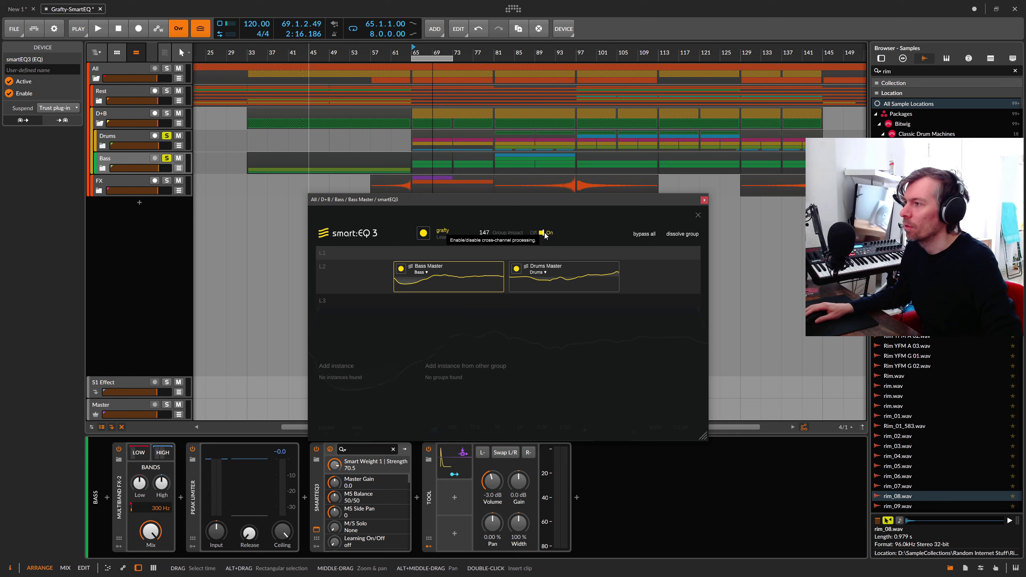
{"action": "key", "text": "space"}
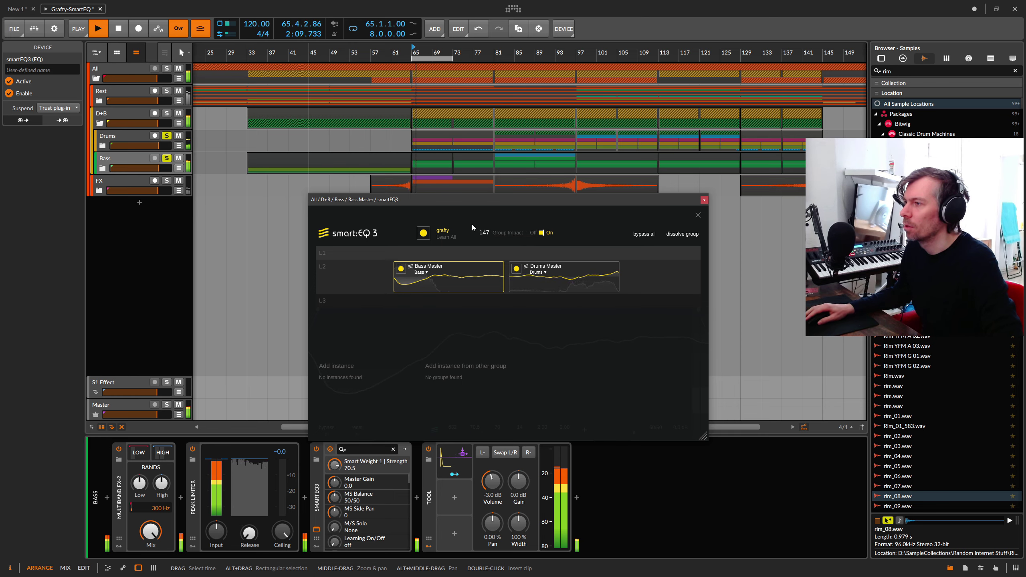
{"action": "left_click", "coordinate": [424, 233]}
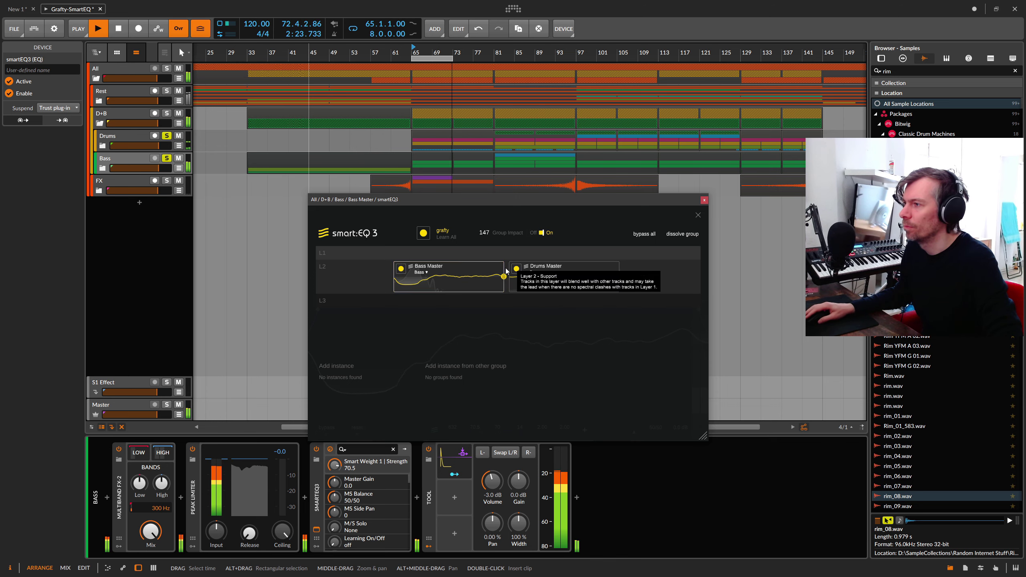
{"action": "key", "text": "space"}
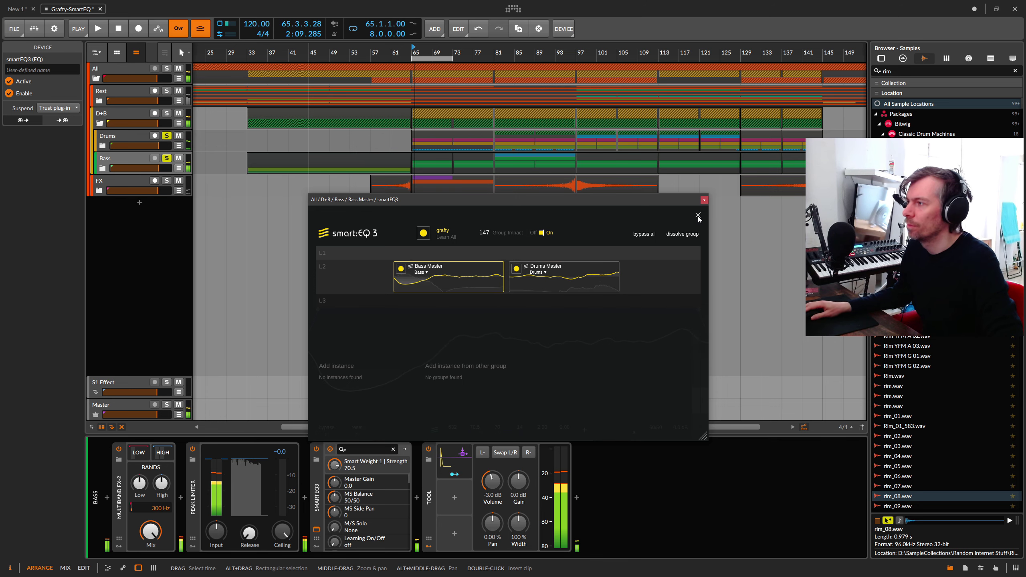
- Leave the grafty overview for Bass Master's curve and reposition the plugin window
{"action": "left_click", "coordinate": [596, 216]}
{"action": "left_click_drag", "start_coordinate": [483, 198], "coordinate": [444, 207]}
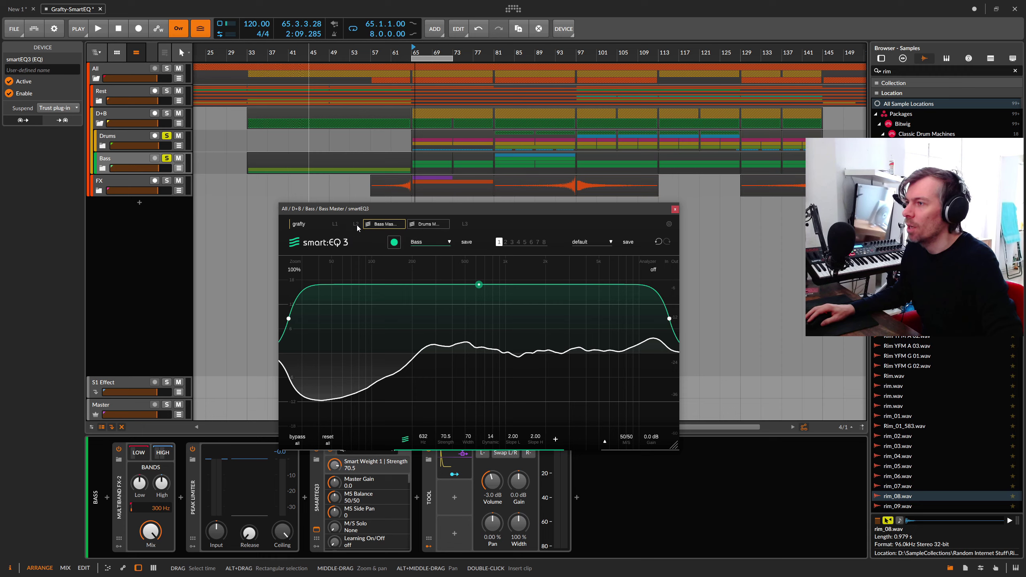
{"action": "left_click_drag", "start_coordinate": [508, 212], "coordinate": [533, 220]}
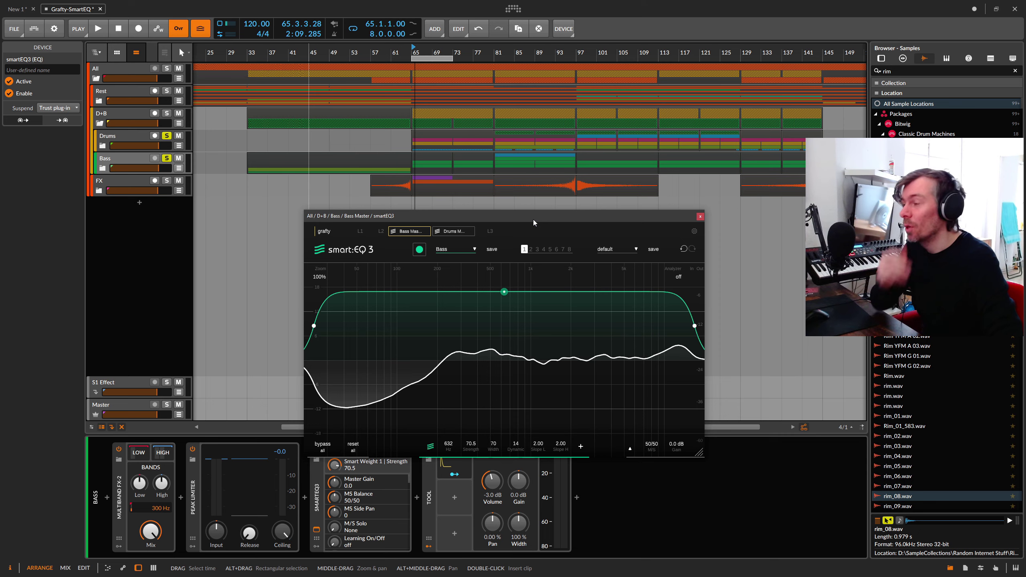
- Close the plugin window, select and solo the Rest track, and start playback
{"action": "left_click", "coordinate": [701, 217]}
{"action": "left_click", "coordinate": [118, 92]}
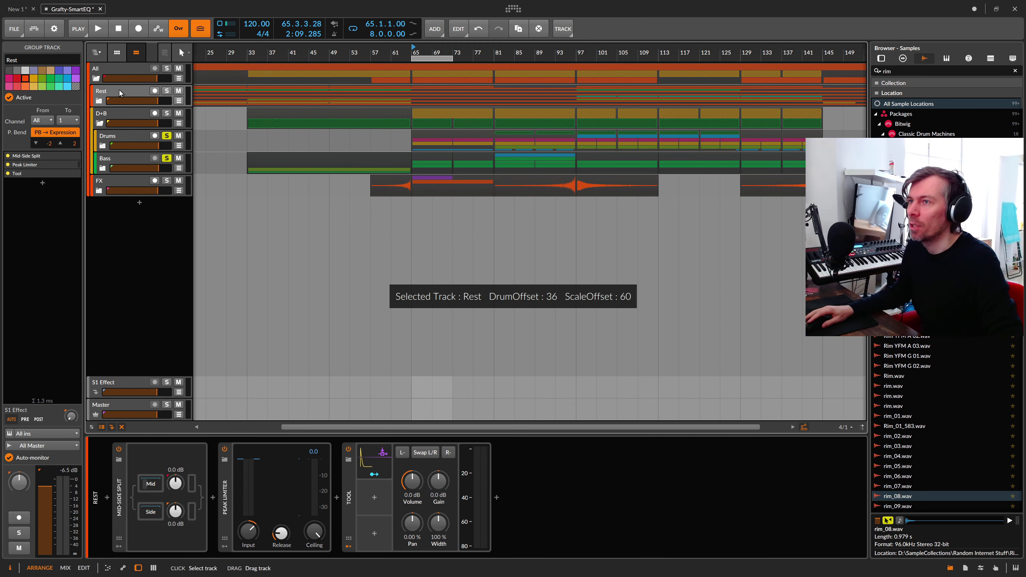
{"action": "left_click", "coordinate": [166, 91]}
{"action": "key", "text": "space"}
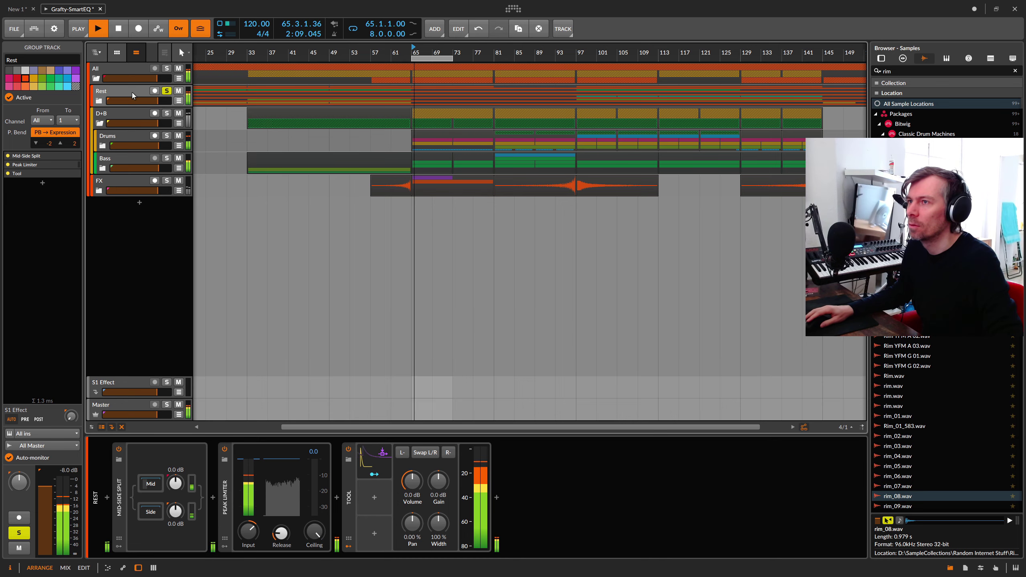
- Insert smartEQ3 after Mid-Side Split on Rest, set Strength to 88, and show join-group options
{"action": "left_click", "coordinate": [212, 498]}
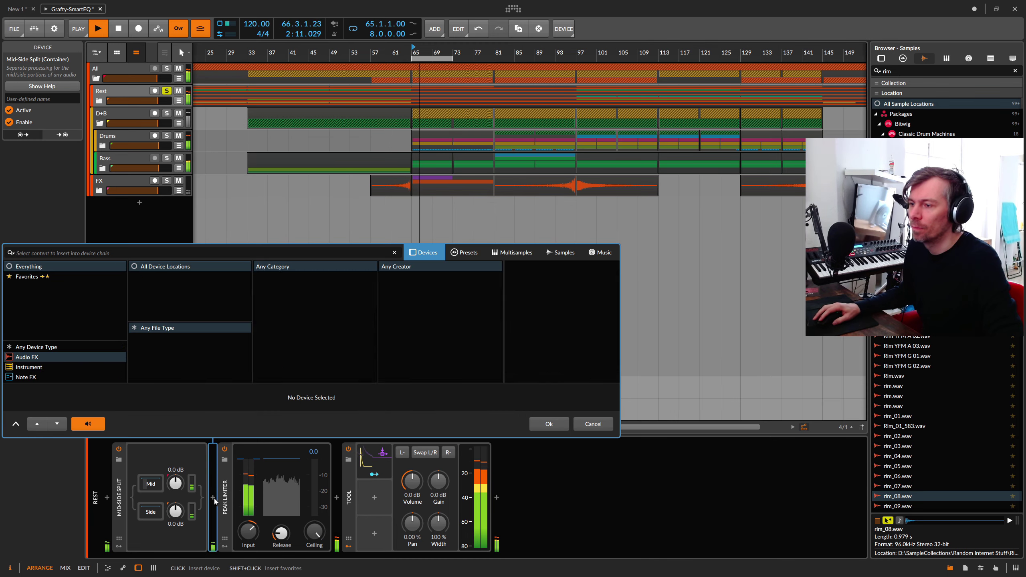
{"action": "key", "text": "Escape"}
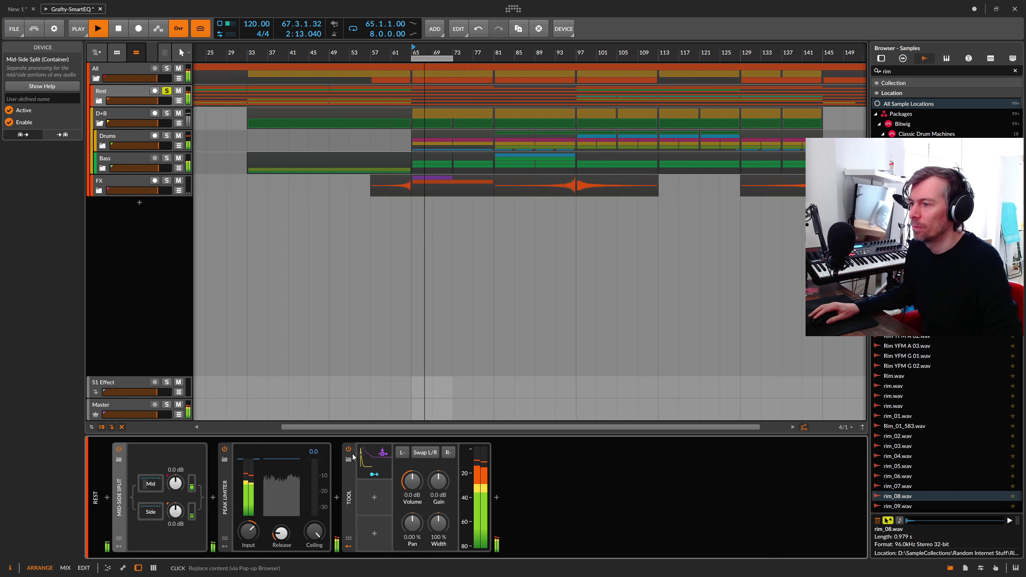
{"action": "left_click", "coordinate": [213, 497]}
{"action": "type", "text": "s"}
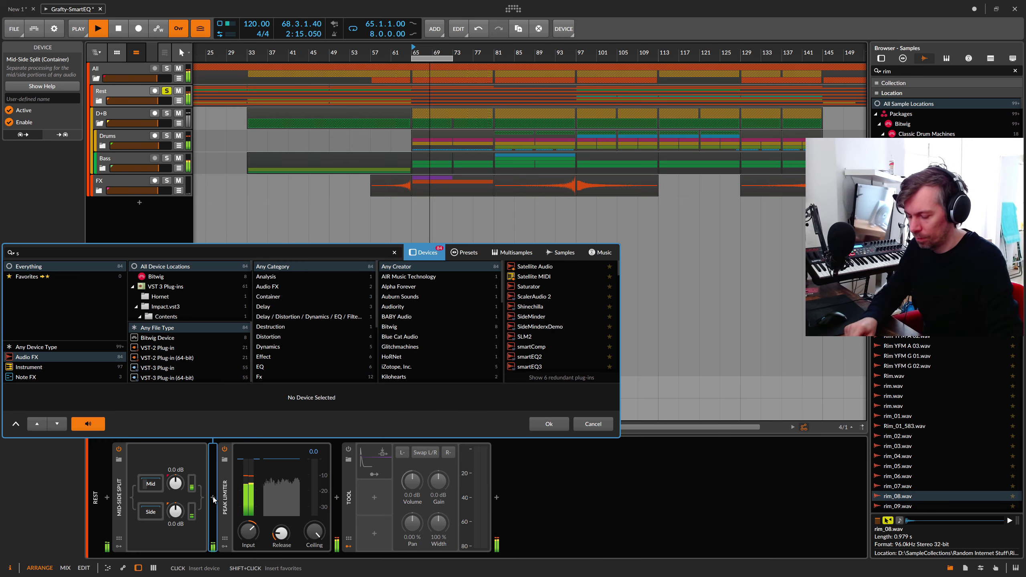
{"action": "type", "text": "mart"}
{"action": "key", "text": "Down"}
{"action": "key", "text": "Down"}
{"action": "key", "text": "Down"}
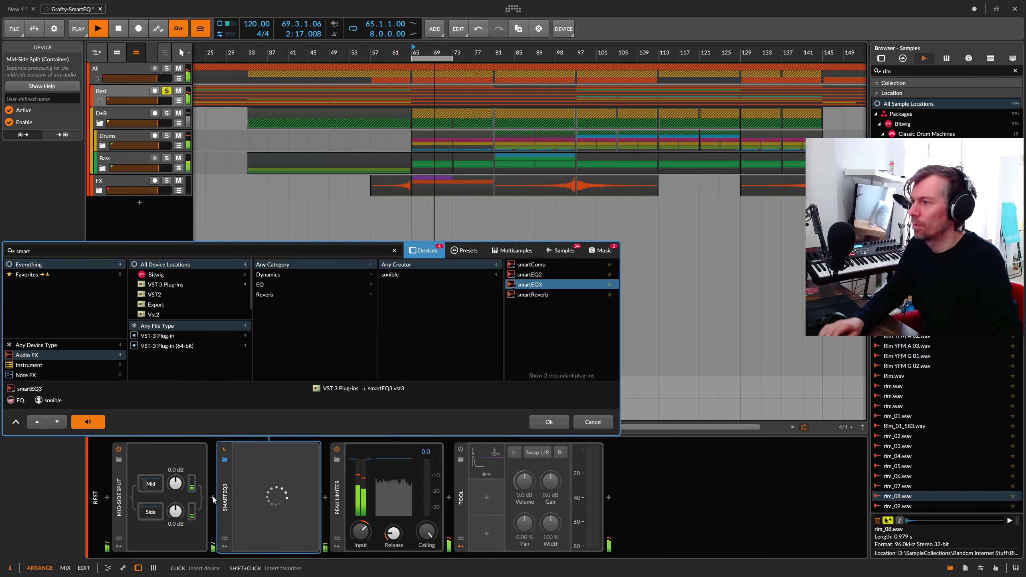
{"action": "key", "text": "Return"}
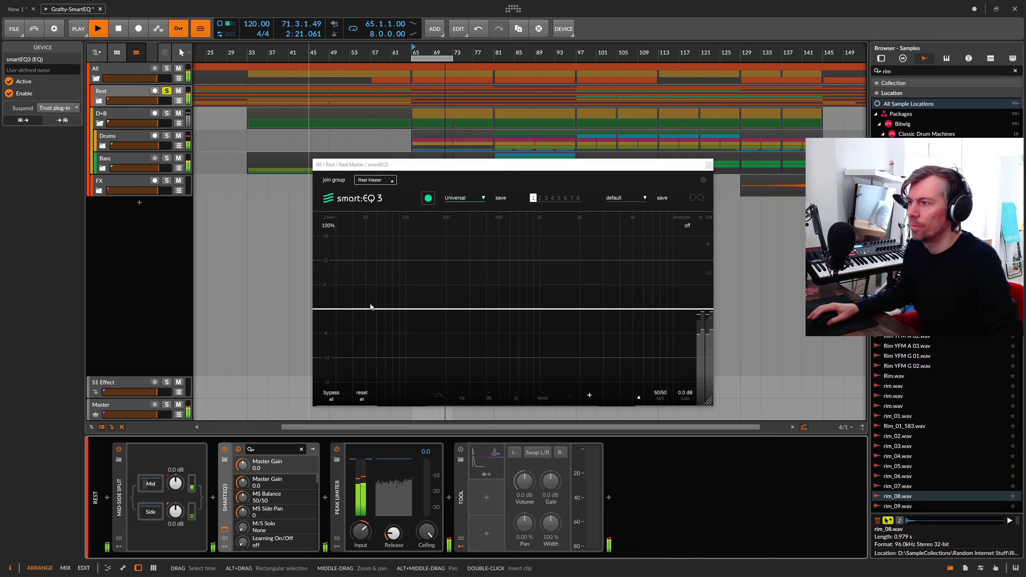
{"action": "left_click_drag", "start_coordinate": [426, 167], "coordinate": [444, 173]}
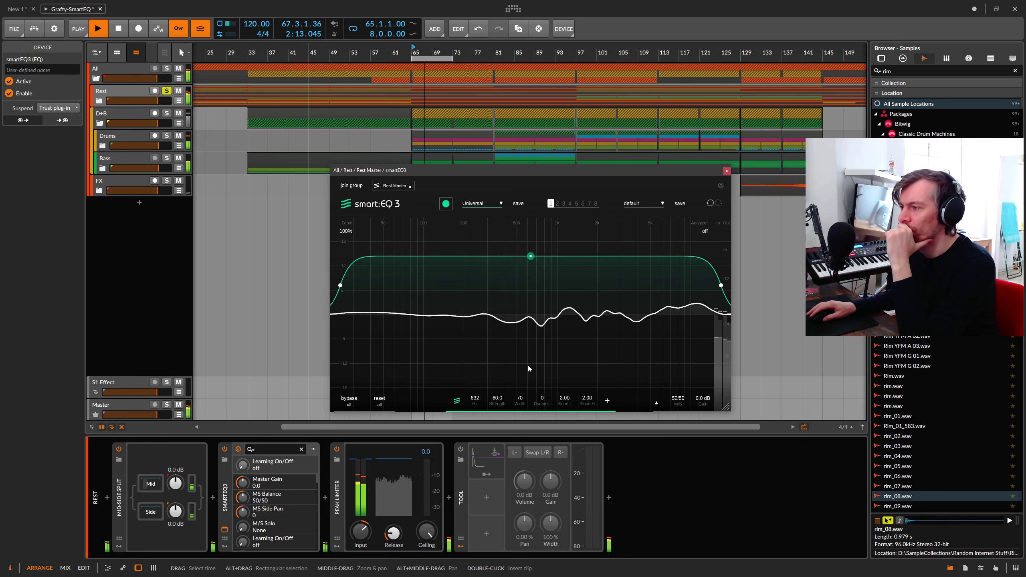
{"action": "scroll", "coordinate": [495, 377], "scroll_direction": "up", "scroll_amount": 5}
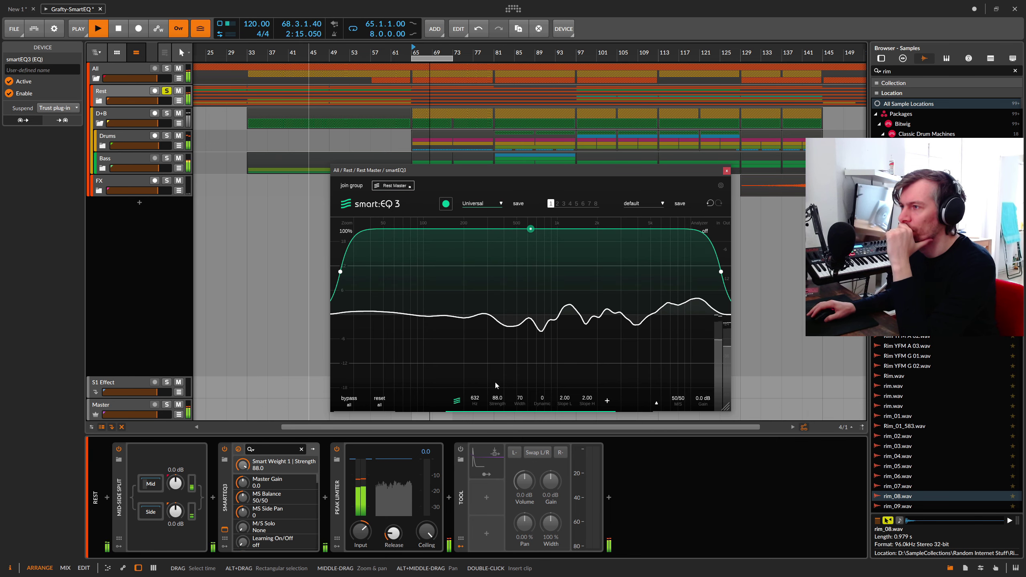
{"action": "left_click", "coordinate": [351, 185]}
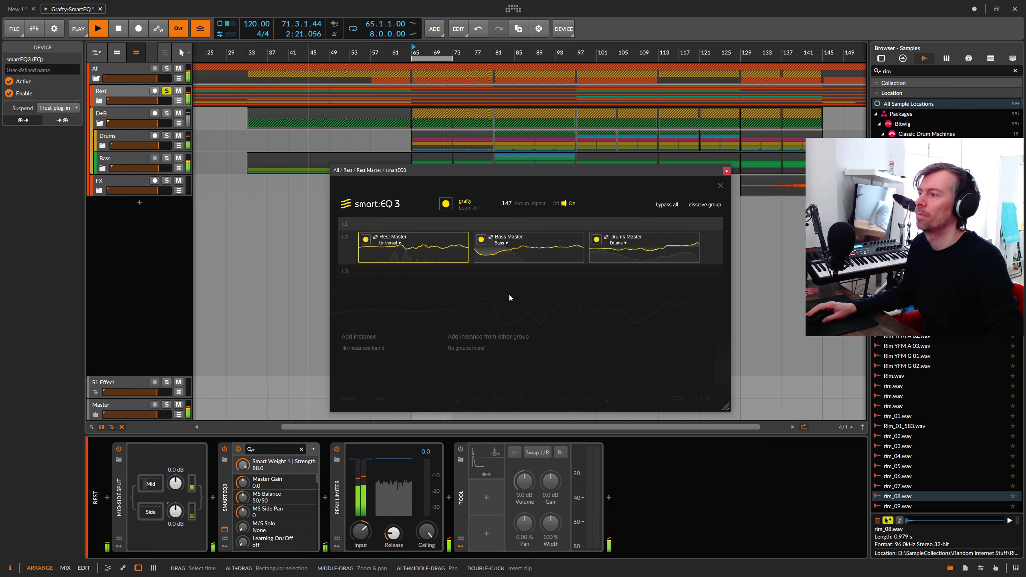
- Return to Rest Master's curve and mute the FX track
{"action": "scroll", "coordinate": [507, 205], "scroll_direction": "down", "scroll_amount": 6}
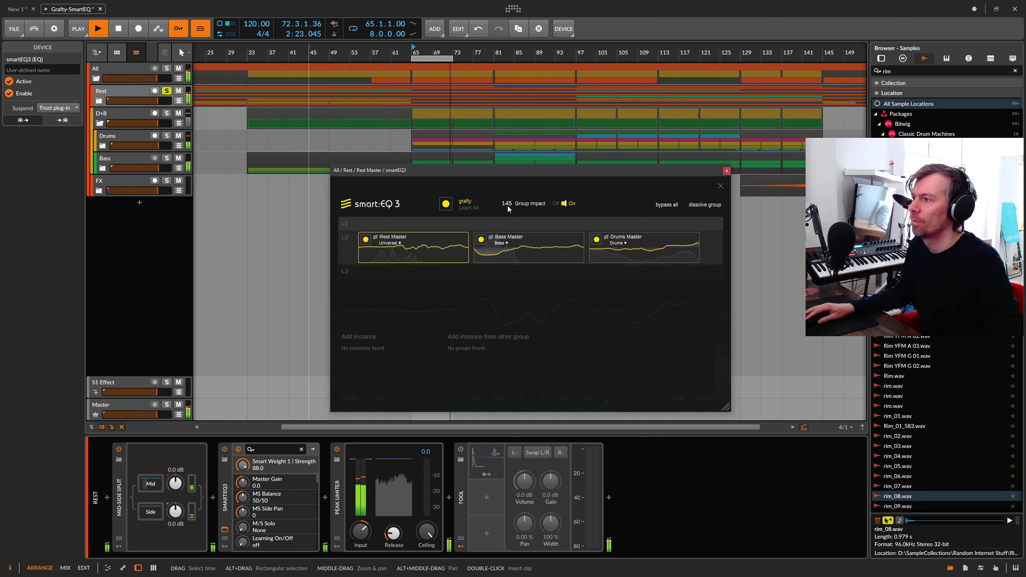
{"action": "left_click", "coordinate": [721, 186]}
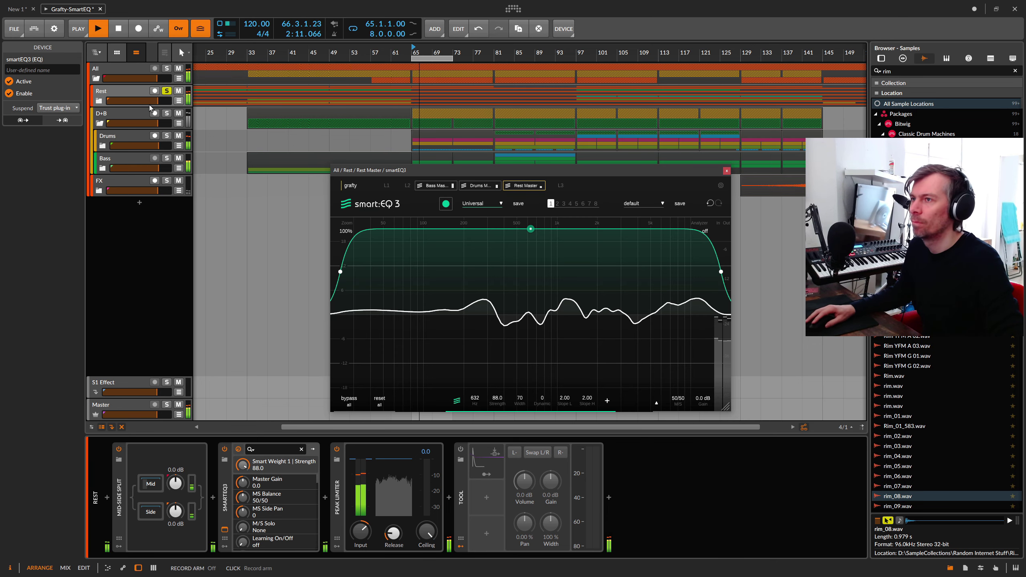
{"action": "left_click", "coordinate": [179, 182]}
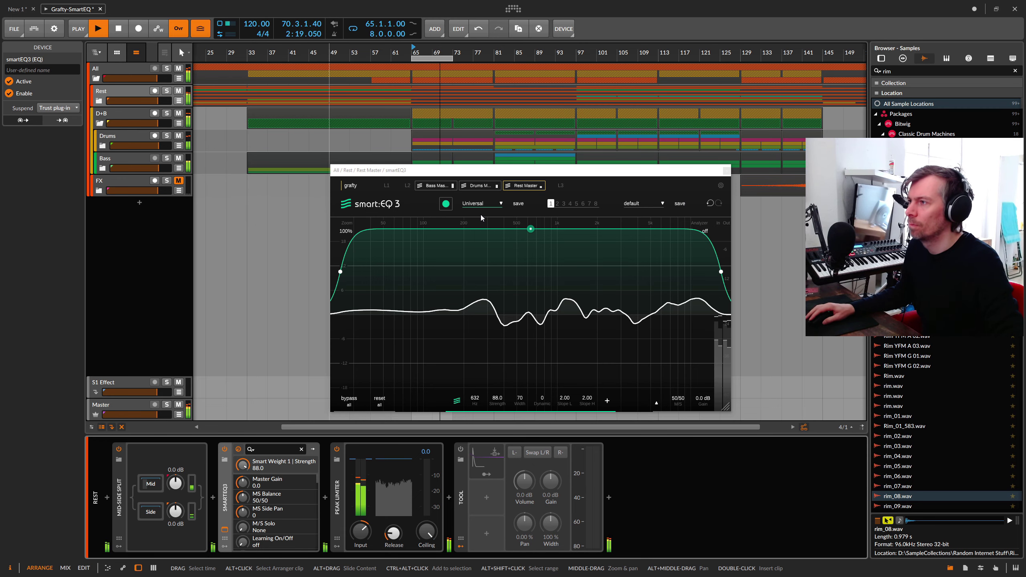
- Reopen the grafty overview, A/B bypass all during playback, then return to the EQ curve
{"action": "left_click", "coordinate": [350, 186]}
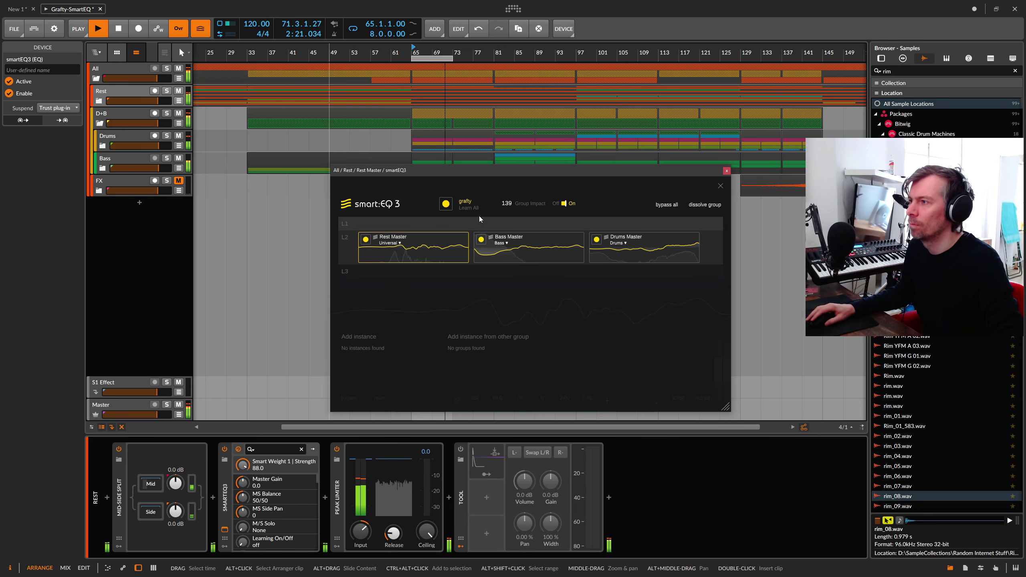
{"action": "left_click", "coordinate": [668, 207]}
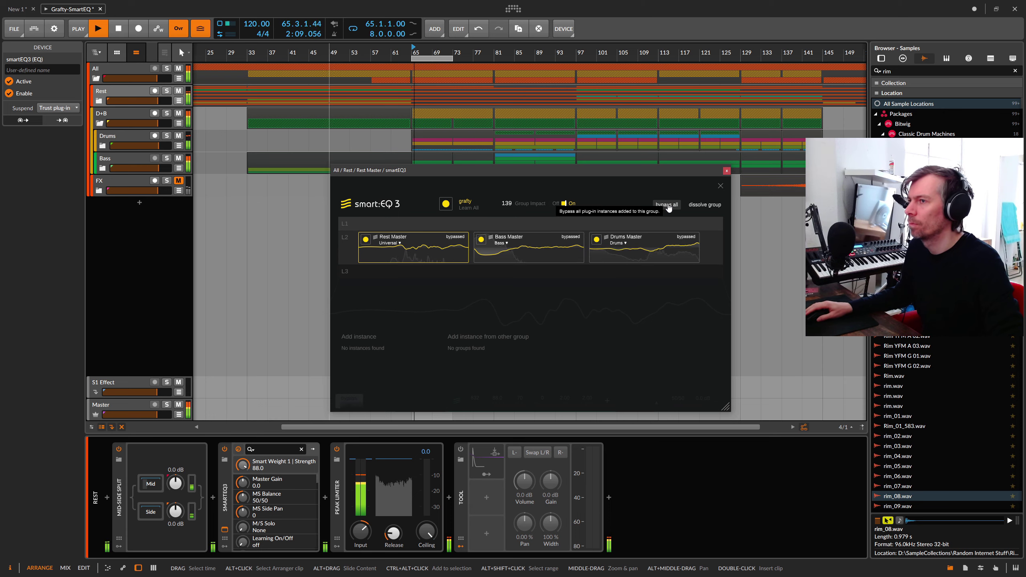
{"action": "key", "text": "space"}
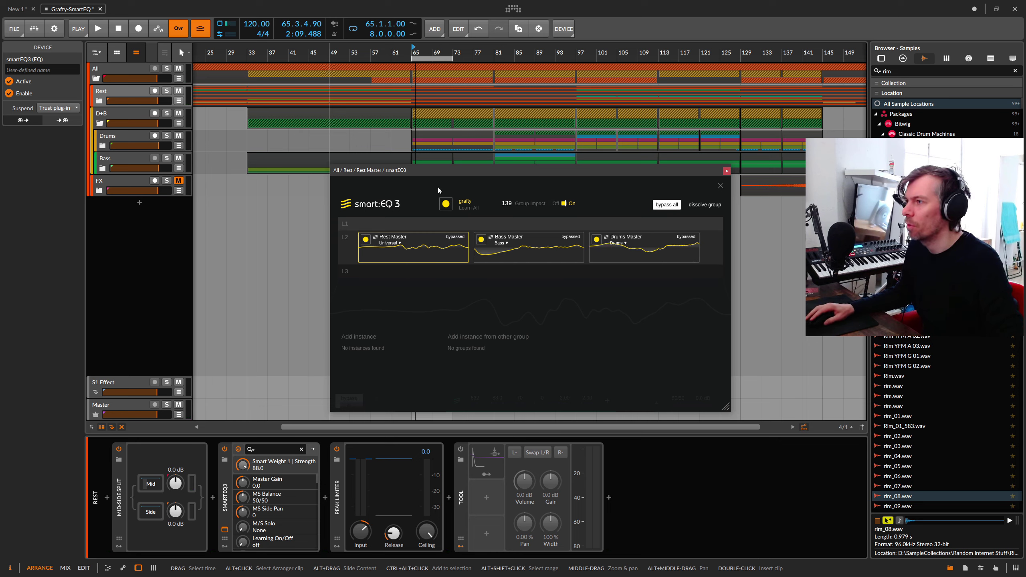
{"action": "left_click_drag", "start_coordinate": [471, 172], "coordinate": [438, 166]}
{"action": "key", "text": "space"}
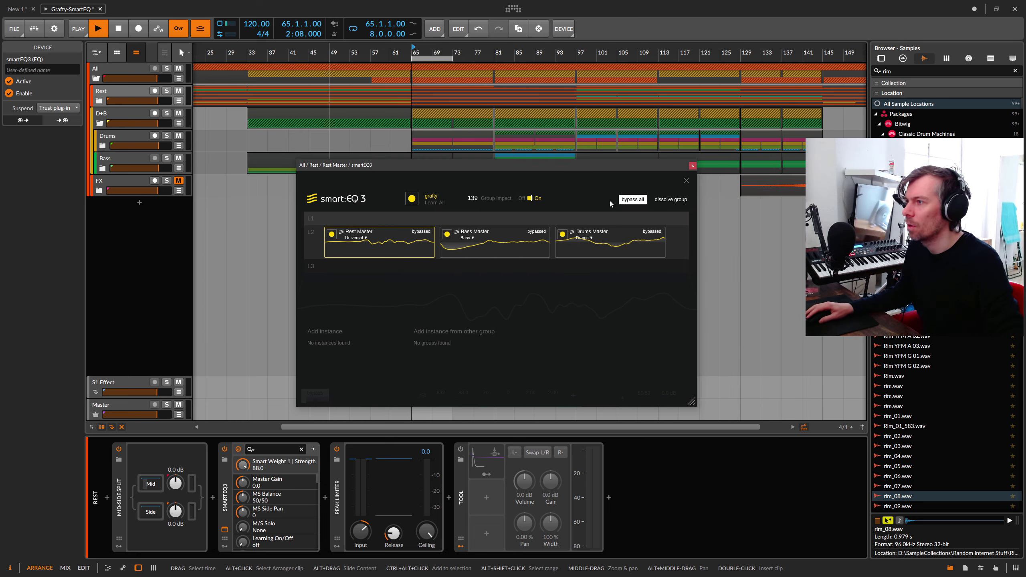
{"action": "left_click", "coordinate": [633, 203]}
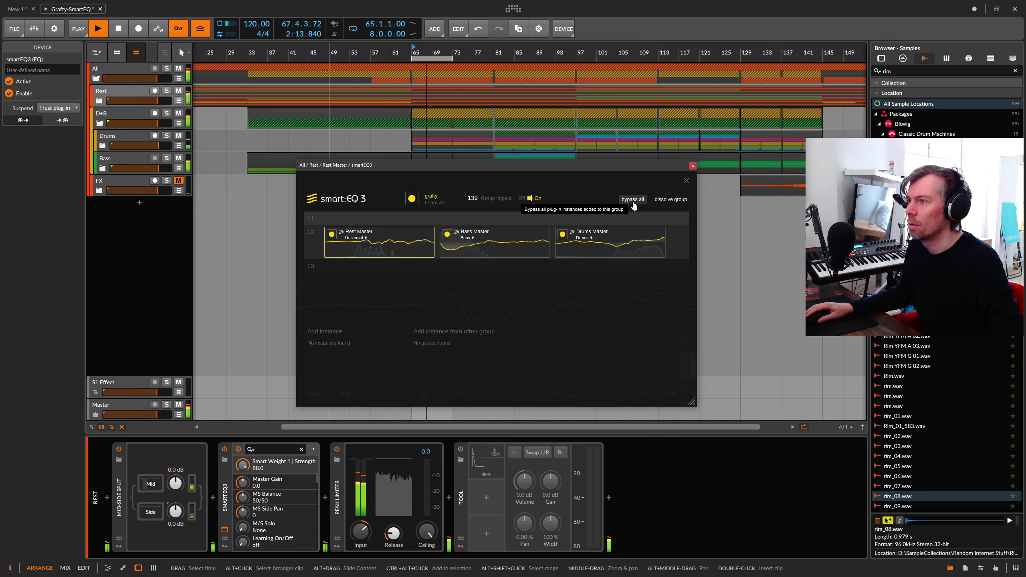
{"action": "left_click", "coordinate": [633, 203]}
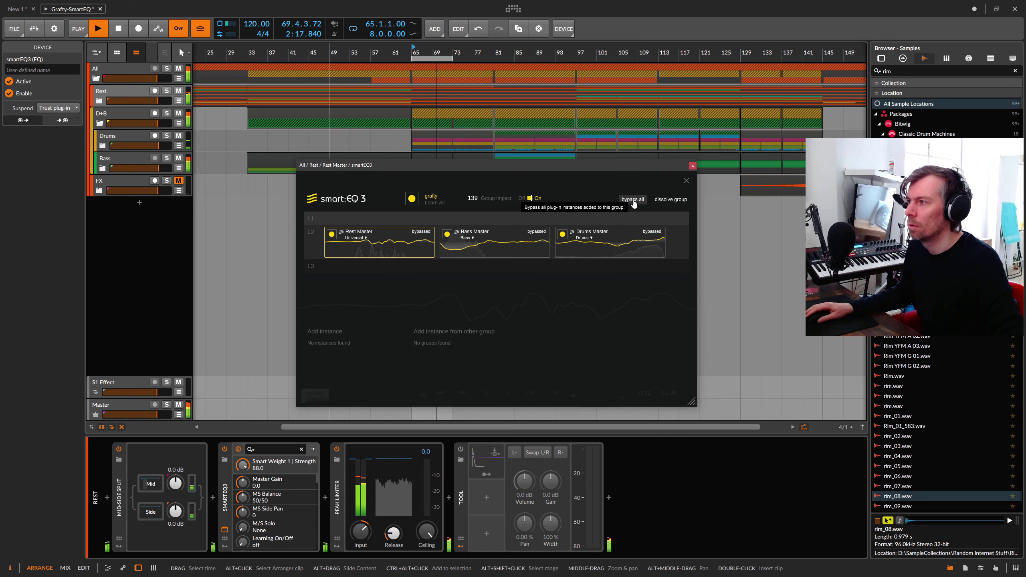
{"action": "left_click", "coordinate": [634, 203]}
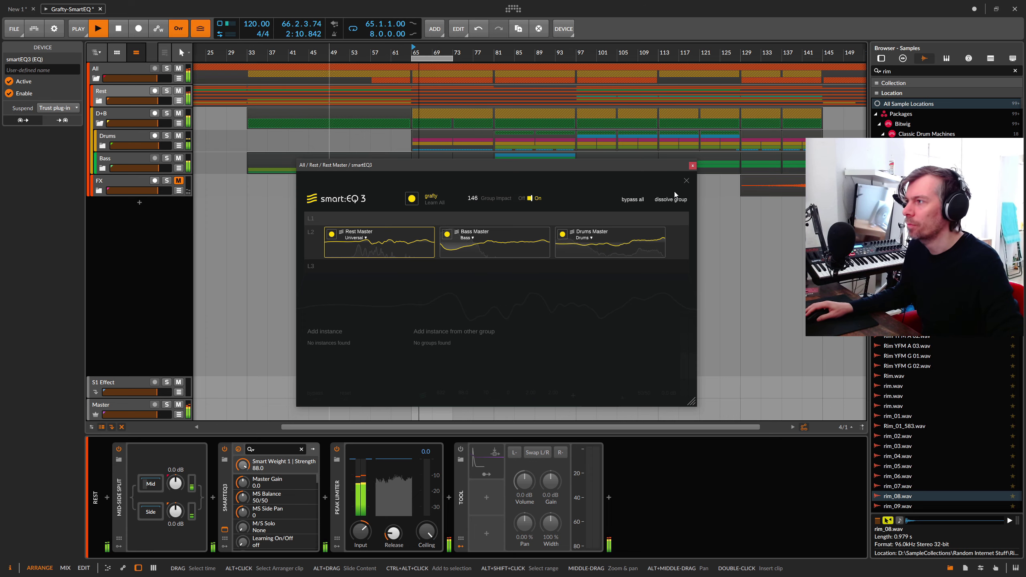
{"action": "left_click", "coordinate": [686, 180]}
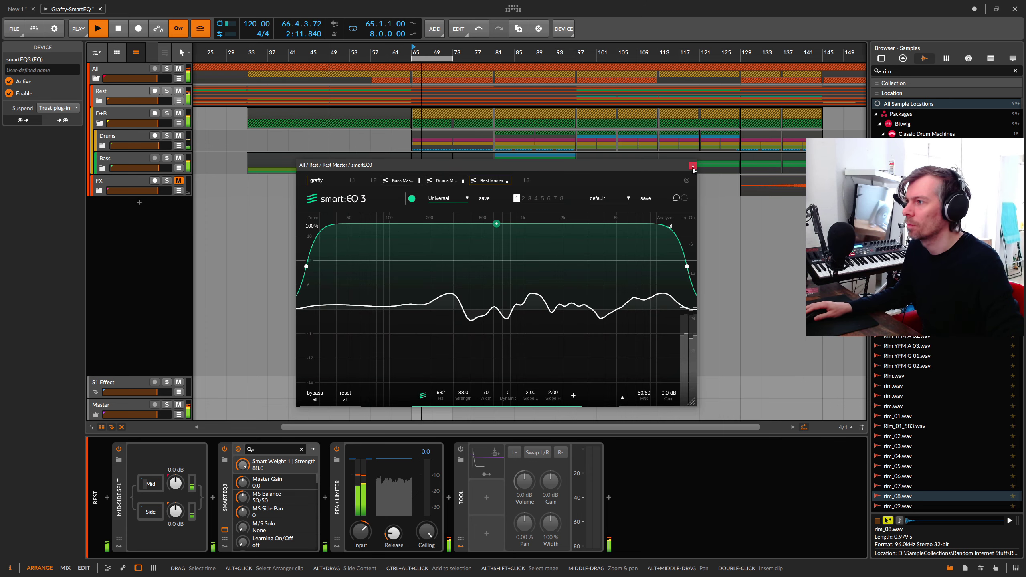
- Close the plugin, unmute FX, briefly solo and expand it, then restore it and stop playback
{"action": "left_click", "coordinate": [692, 165]}
{"action": "left_click", "coordinate": [178, 180]}
{"action": "left_click", "coordinate": [167, 181]}
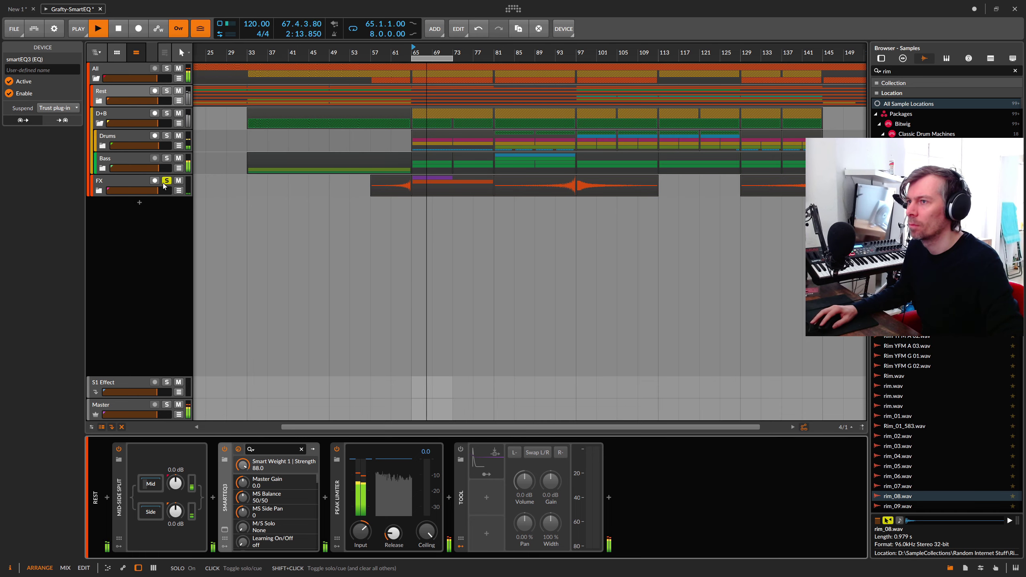
{"action": "left_click", "coordinate": [120, 181]}
{"action": "left_click", "coordinate": [99, 191]}
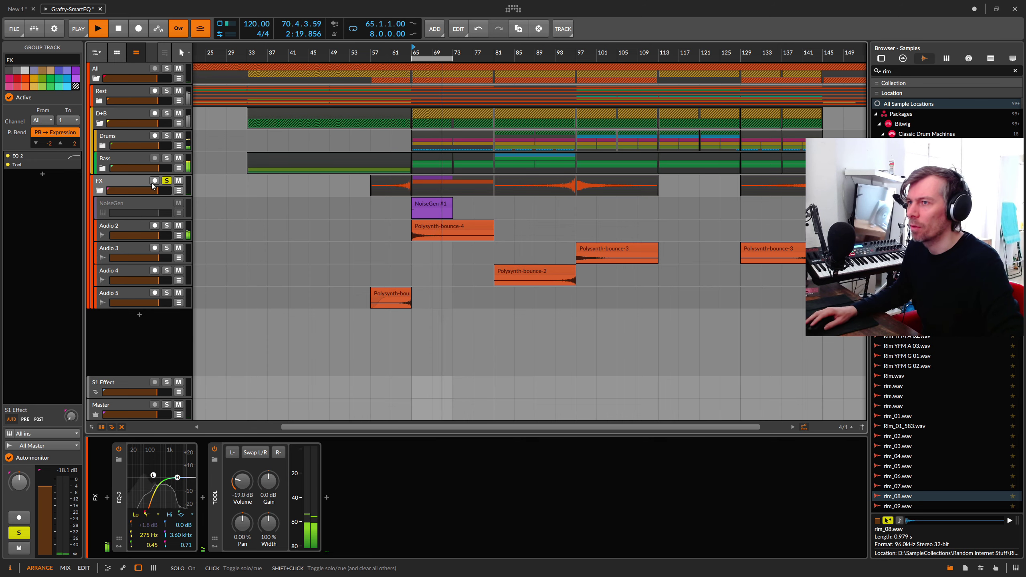
{"action": "left_click", "coordinate": [166, 181]}
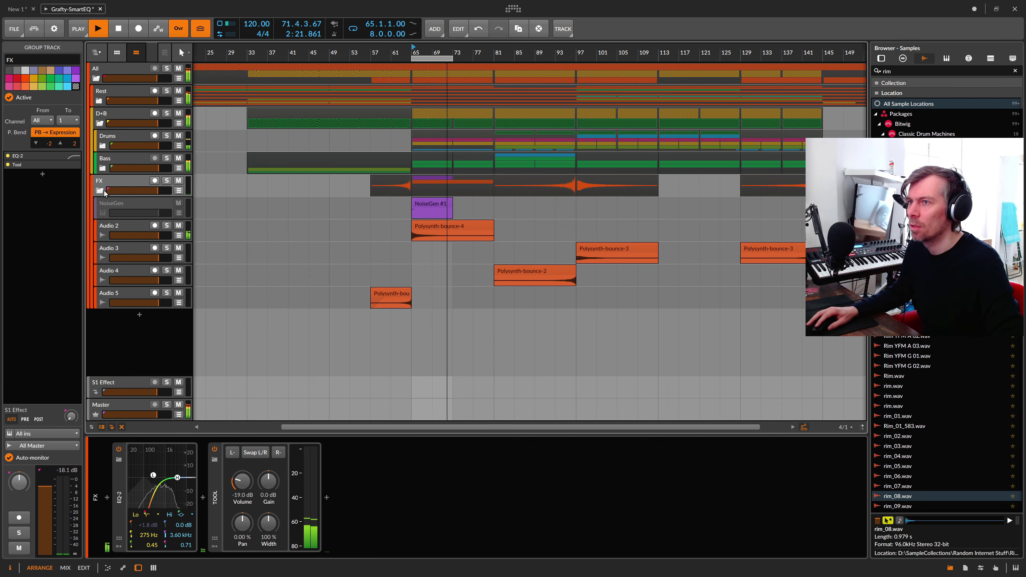
{"action": "left_click", "coordinate": [99, 190]}
{"action": "key", "text": "space"}
- Insert smartEQ3 before the Peak Limiter on the All master track
{"action": "left_click", "coordinate": [124, 72]}
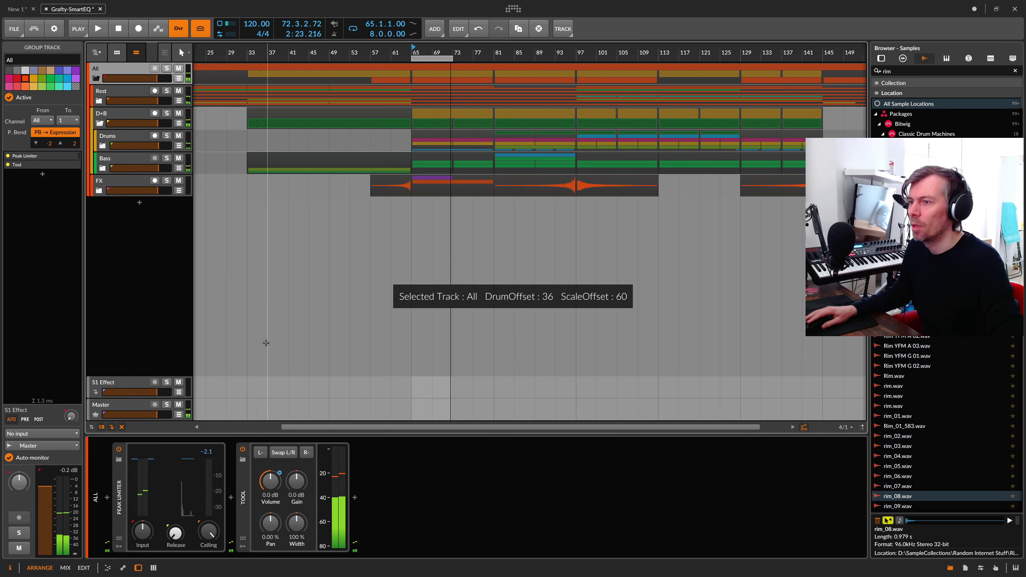
{"action": "left_click", "coordinate": [107, 497]}
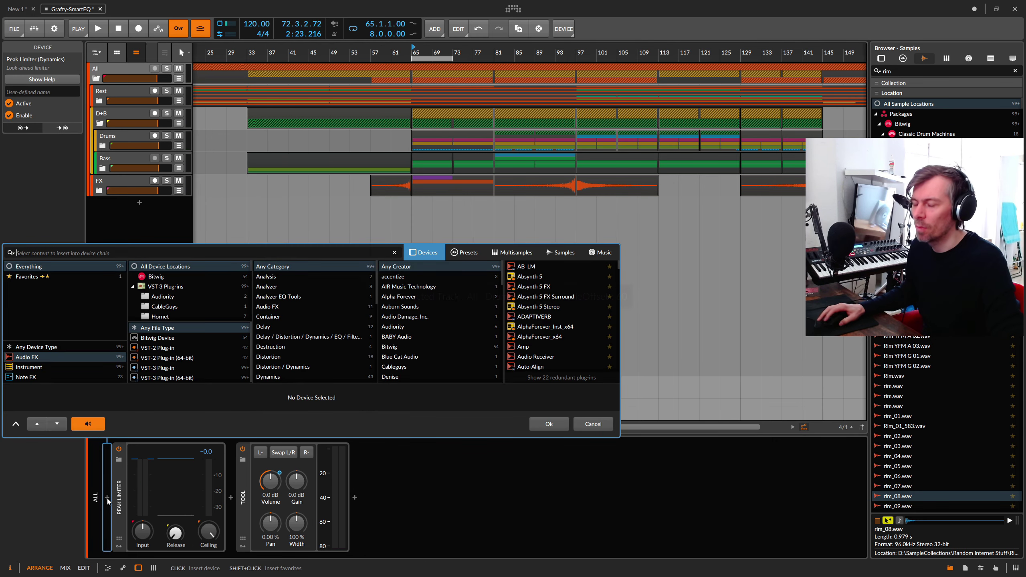
{"action": "type", "text": "smart"}
{"action": "key", "text": "Down"}
{"action": "key", "text": "Down"}
{"action": "key", "text": "Down"}
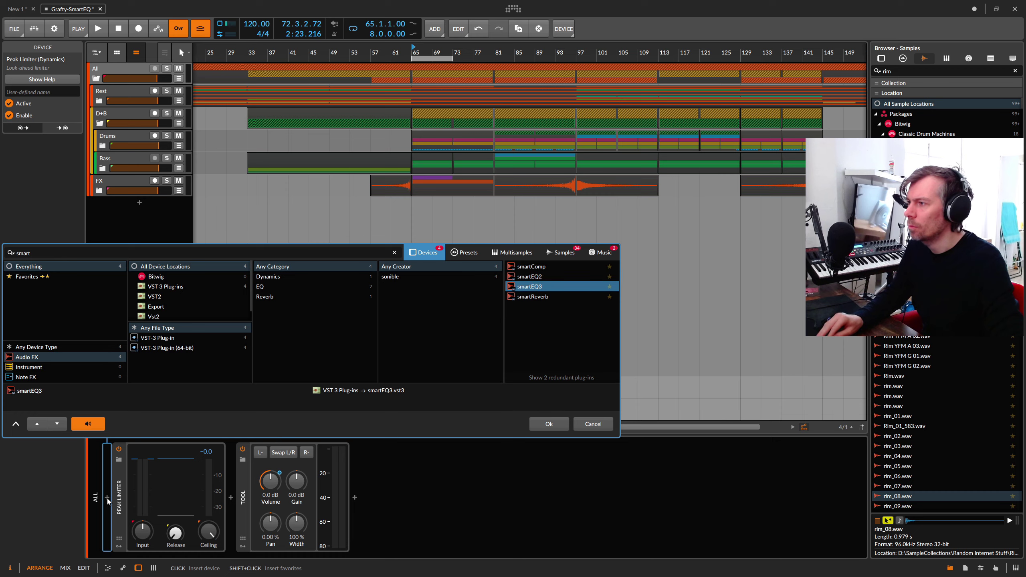
{"action": "key", "text": "Return"}
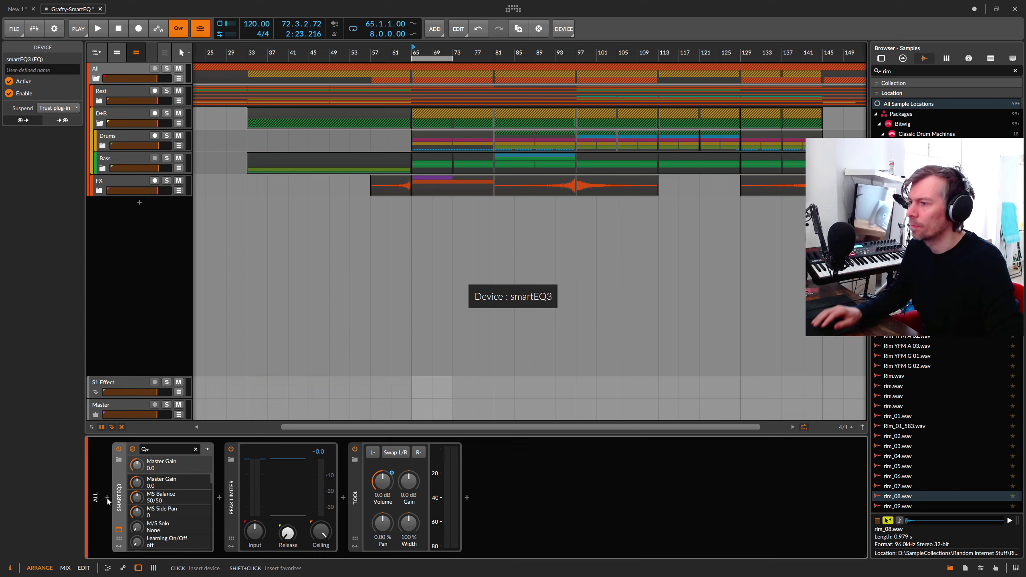
- Open the All smartEQ3 window and learn a curve from the playing mix
{"action": "left_click", "coordinate": [119, 531]}
{"action": "left_click_drag", "start_coordinate": [427, 166], "coordinate": [397, 151]}
{"action": "key", "text": "space"}
{"action": "left_click", "coordinate": [398, 183]}
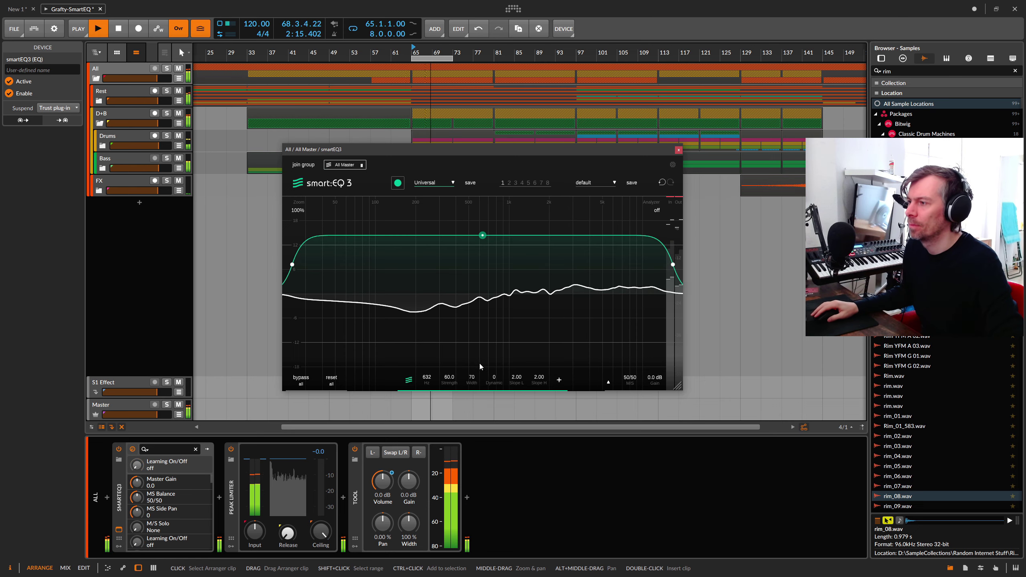
- Set the All master smartEQ3 Dynamic to 18 and Strength to 50.5
{"action": "left_click_drag", "start_coordinate": [494, 373], "coordinate": [494, 368]}
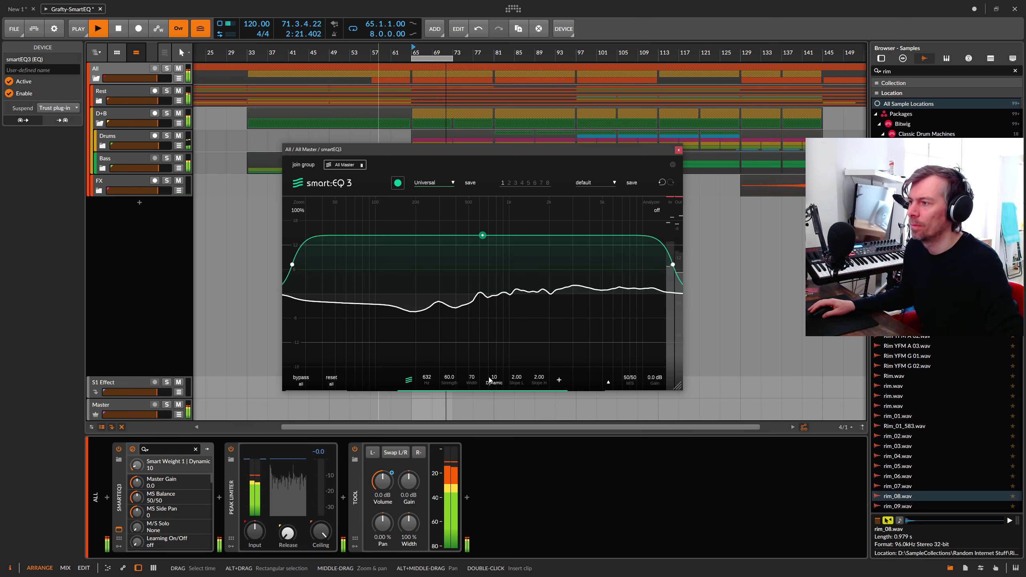
{"action": "left_click_drag", "start_coordinate": [494, 376], "coordinate": [493, 371]}
{"action": "left_click_drag", "start_coordinate": [254, 530], "coordinate": [254, 521]}
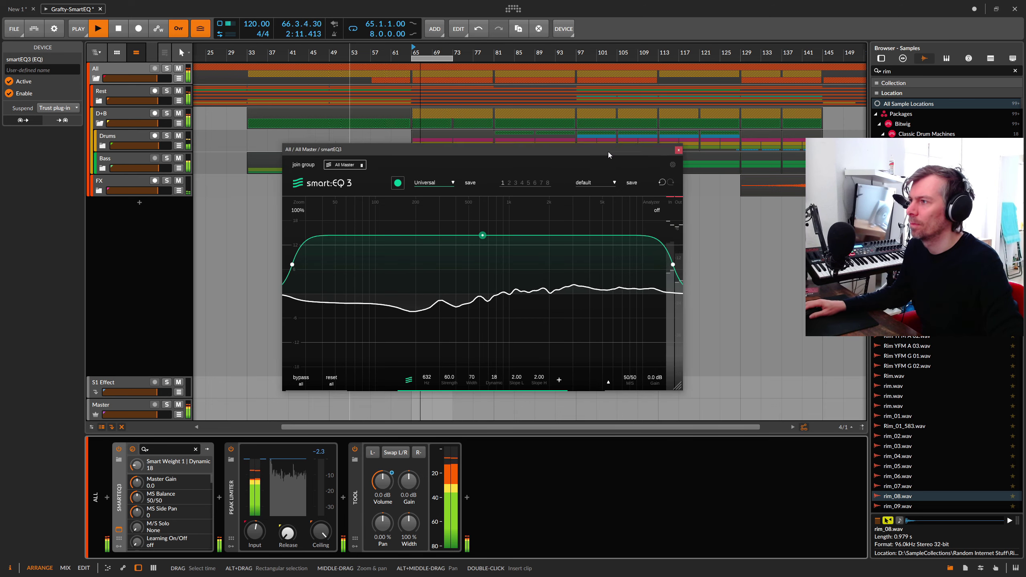
{"action": "left_click_drag", "start_coordinate": [542, 149], "coordinate": [529, 155]}
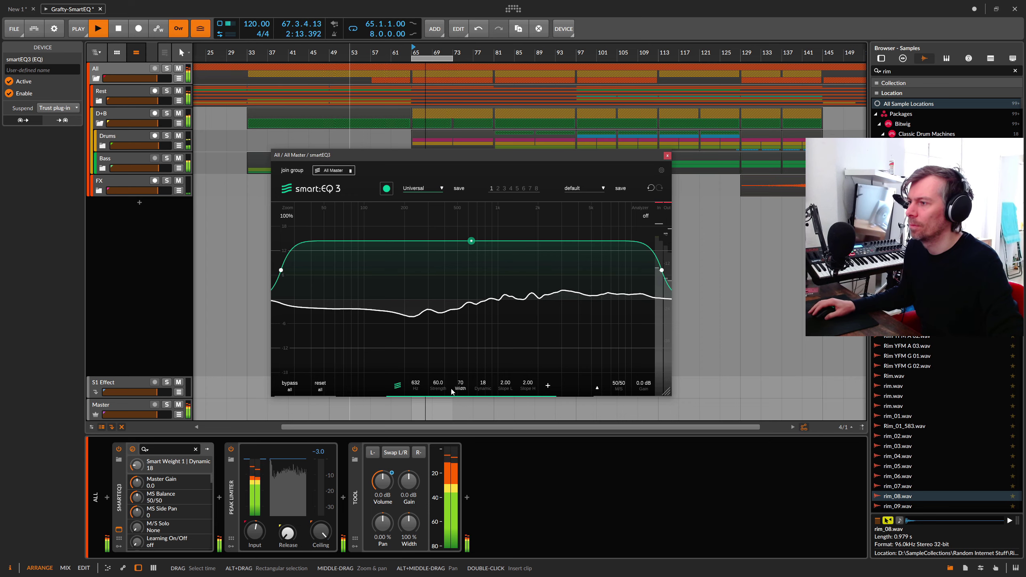
{"action": "mouse_move", "coordinate": [438, 386]}
{"action": "left_mouse_down"}
{"action": "mouse_move", "coordinate": [436, 363]}
{"action": "mouse_move", "coordinate": [435, 393]}
{"action": "left_mouse_up"}
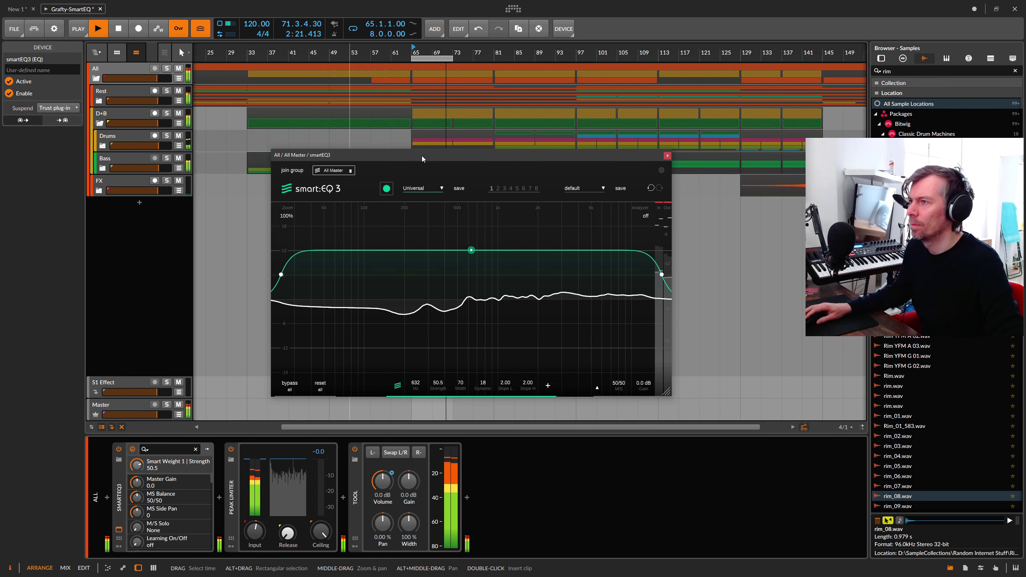
{"action": "left_click_drag", "start_coordinate": [445, 154], "coordinate": [454, 170]}
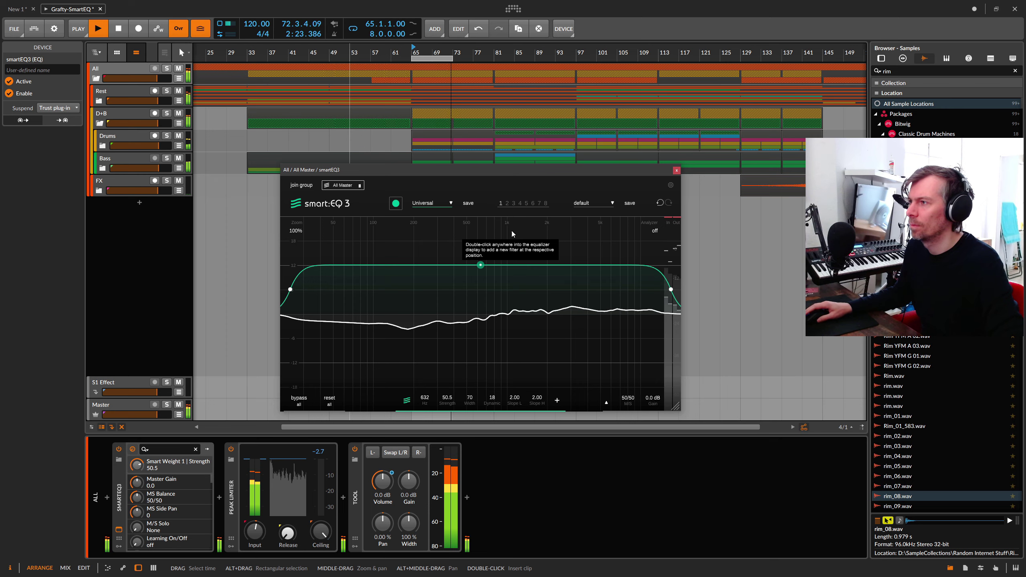
- Stop playback and show the Rest, then D+B, track devices
{"action": "left_click", "coordinate": [175, 226]}
{"action": "key", "text": "space"}
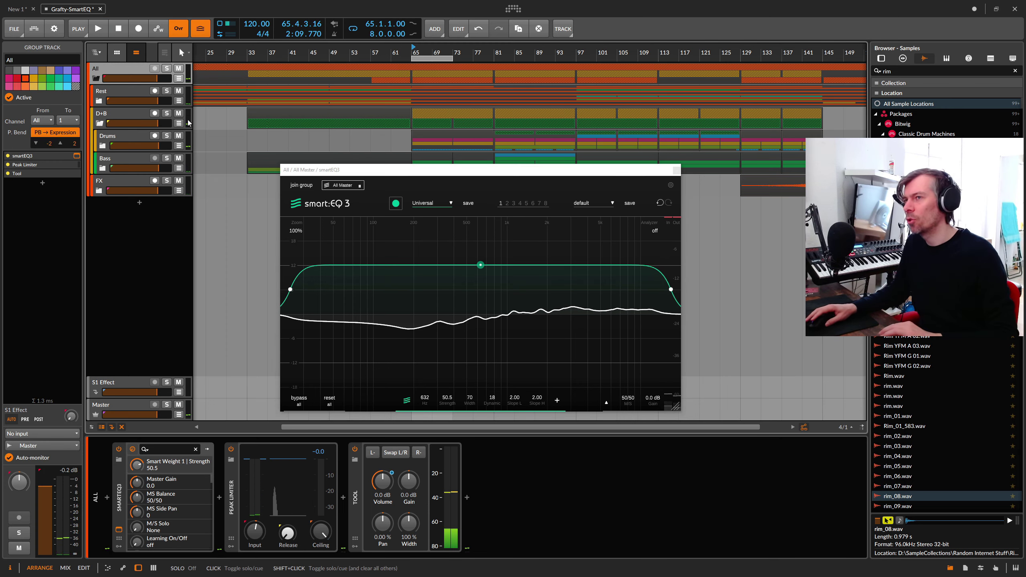
{"action": "left_click_drag", "start_coordinate": [312, 170], "coordinate": [313, 165]}
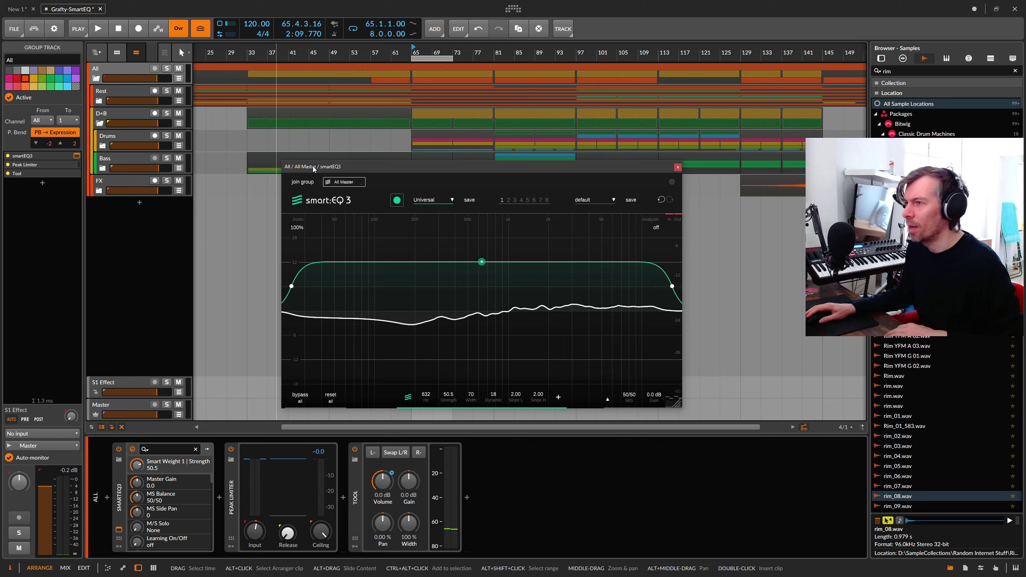
{"action": "left_click", "coordinate": [137, 90]}
{"action": "left_click", "coordinate": [111, 117]}
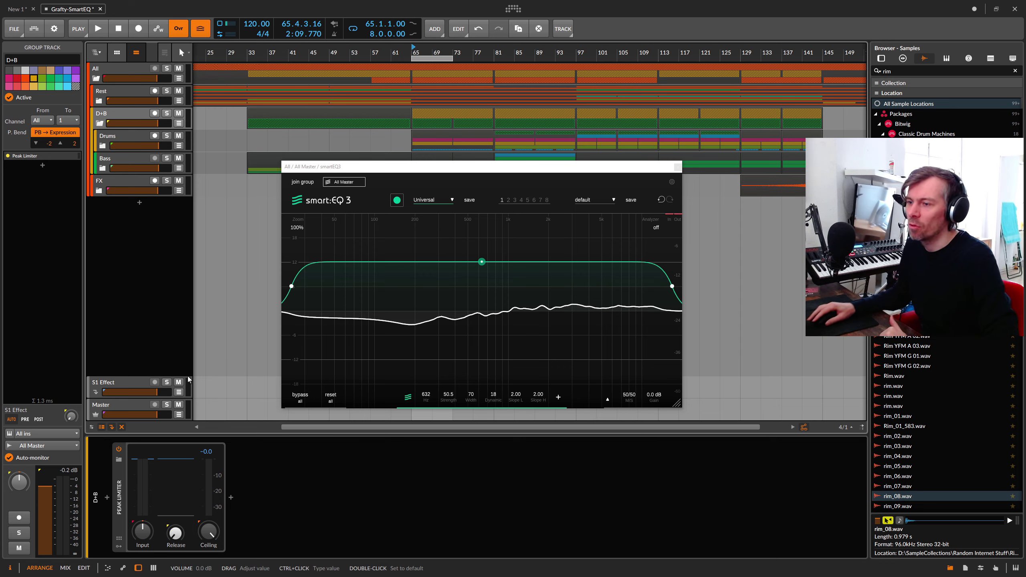
- Open the Drums smartEQ3 with its grafty group overview and arrange the plug-in windows
{"action": "left_click", "coordinate": [123, 137]}
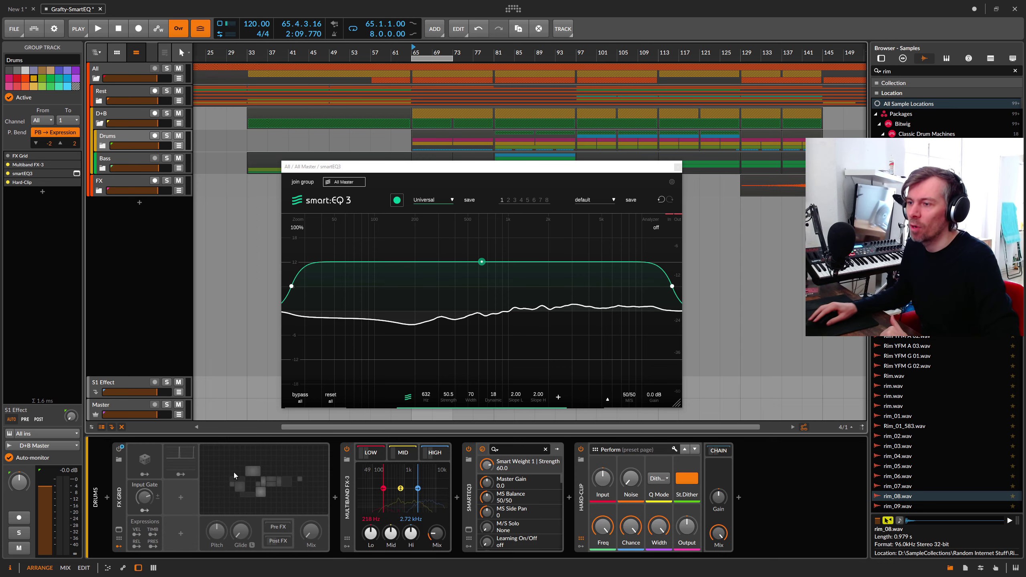
{"action": "left_click", "coordinate": [468, 530]}
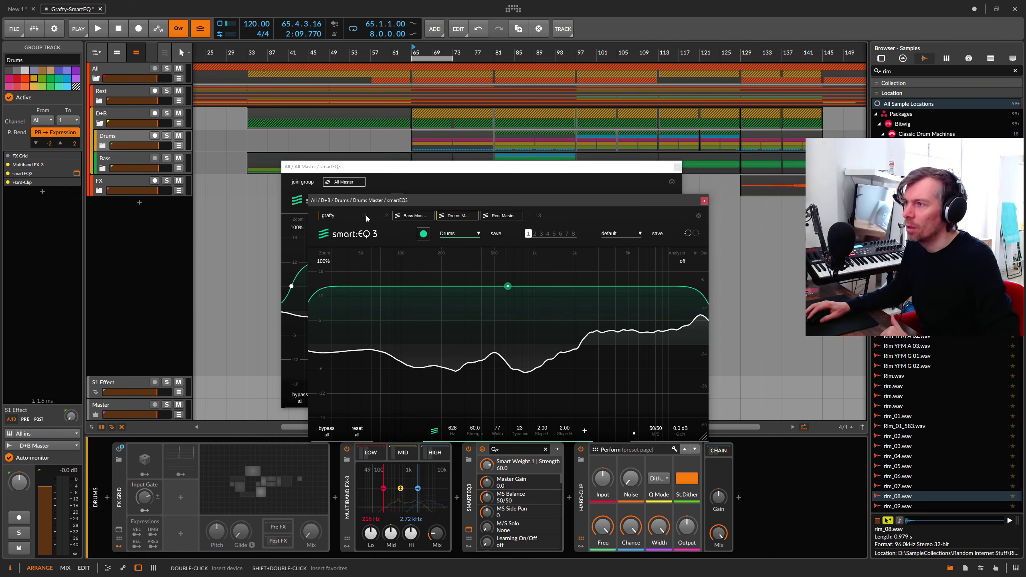
{"action": "left_click", "coordinate": [342, 214]}
{"action": "left_click_drag", "start_coordinate": [394, 202], "coordinate": [479, 254]}
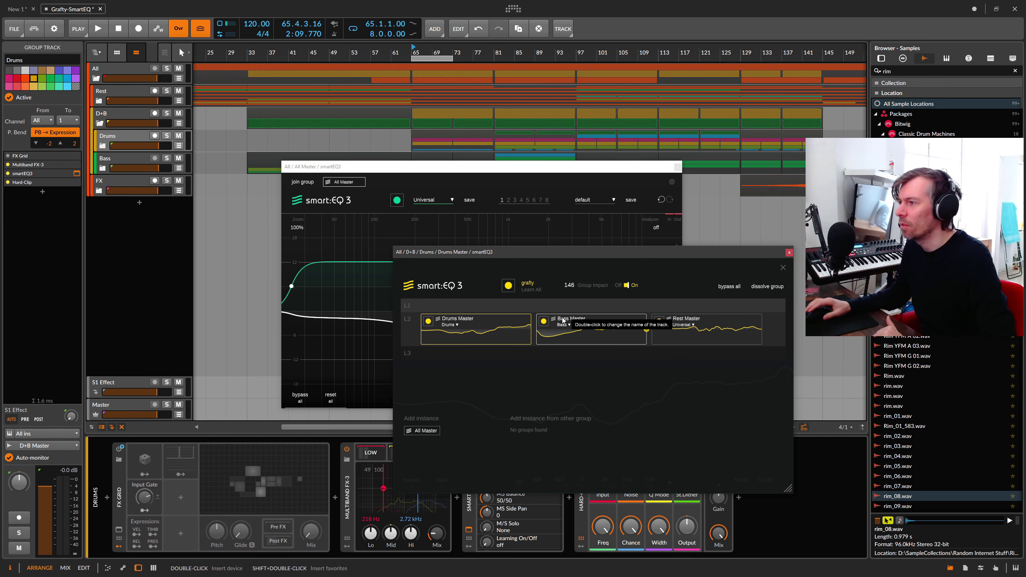
{"action": "left_click_drag", "start_coordinate": [447, 167], "coordinate": [356, 160]}
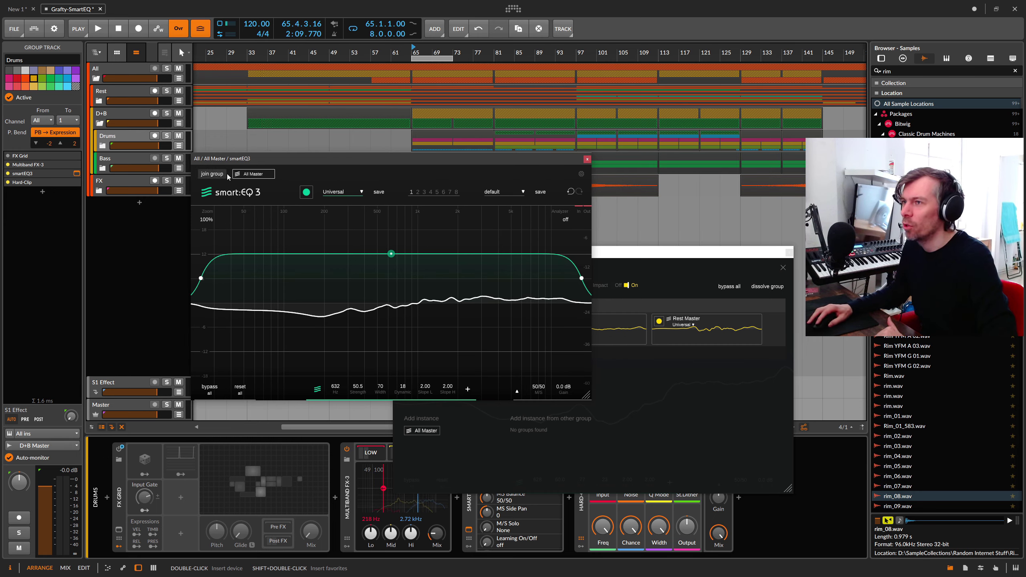
{"action": "left_click_drag", "start_coordinate": [242, 158], "coordinate": [199, 147]}
- Close the All Master window, start playback and bypass all three grafty instances
{"action": "left_click", "coordinate": [544, 146]}
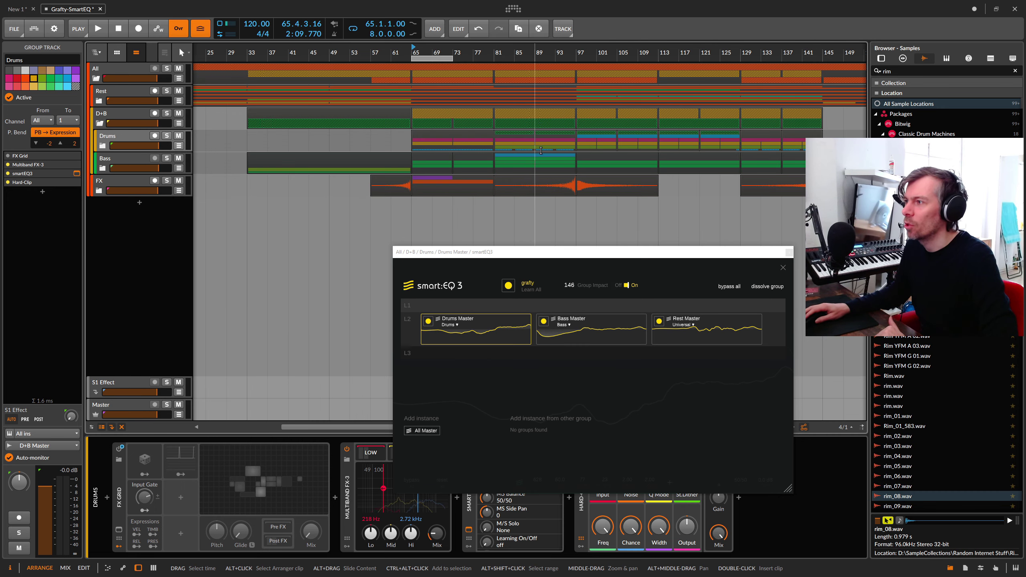
{"action": "left_click_drag", "start_coordinate": [565, 251], "coordinate": [464, 224]}
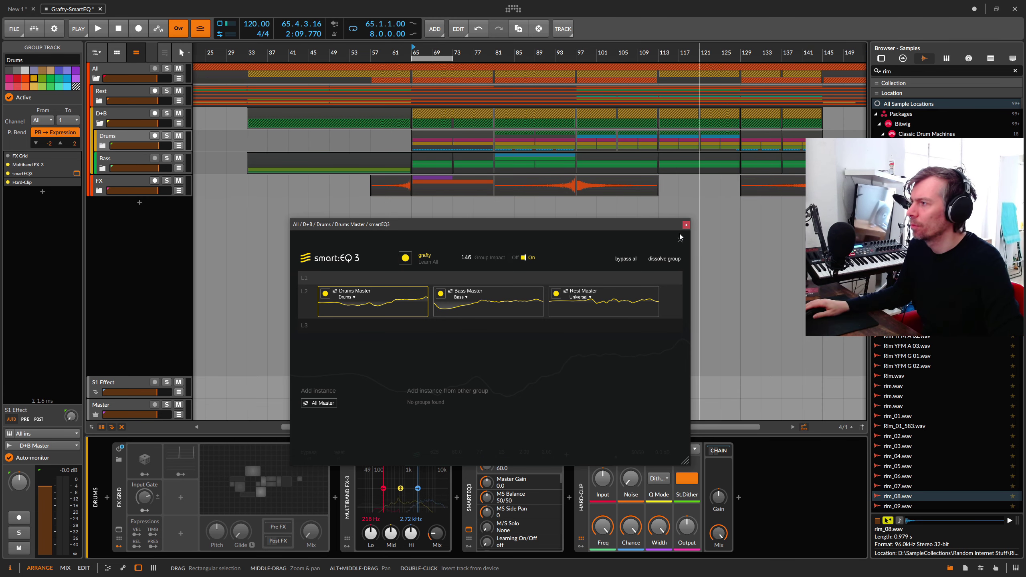
{"action": "left_click_drag", "start_coordinate": [652, 227], "coordinate": [659, 221]}
{"action": "key", "text": "space"}
{"action": "left_click", "coordinate": [630, 257]}
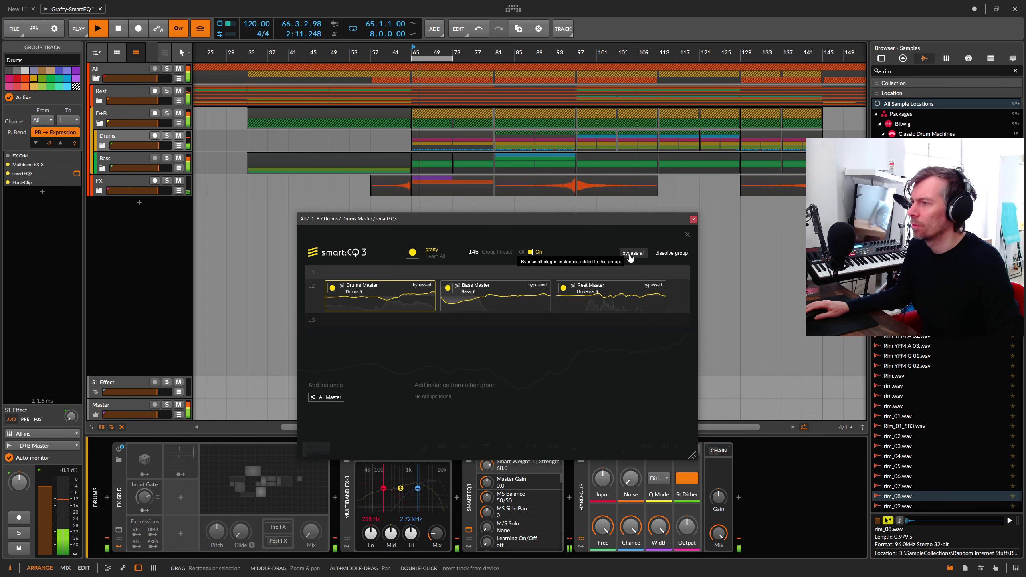
- Return to the Drums Master EQ curve, reposition its window and stop playback
{"action": "left_click", "coordinate": [686, 234]}
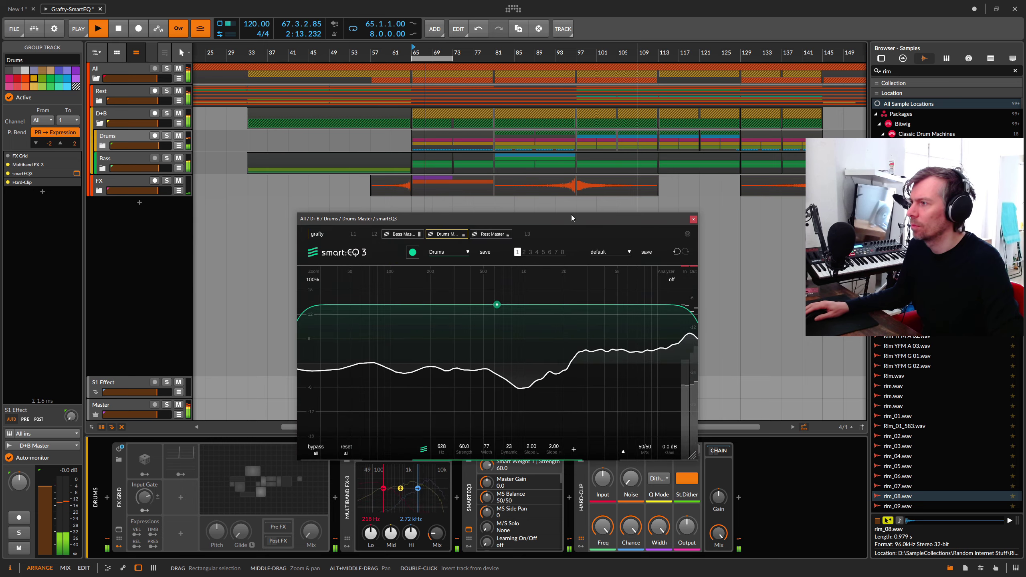
{"action": "left_click_drag", "start_coordinate": [572, 216], "coordinate": [592, 196]}
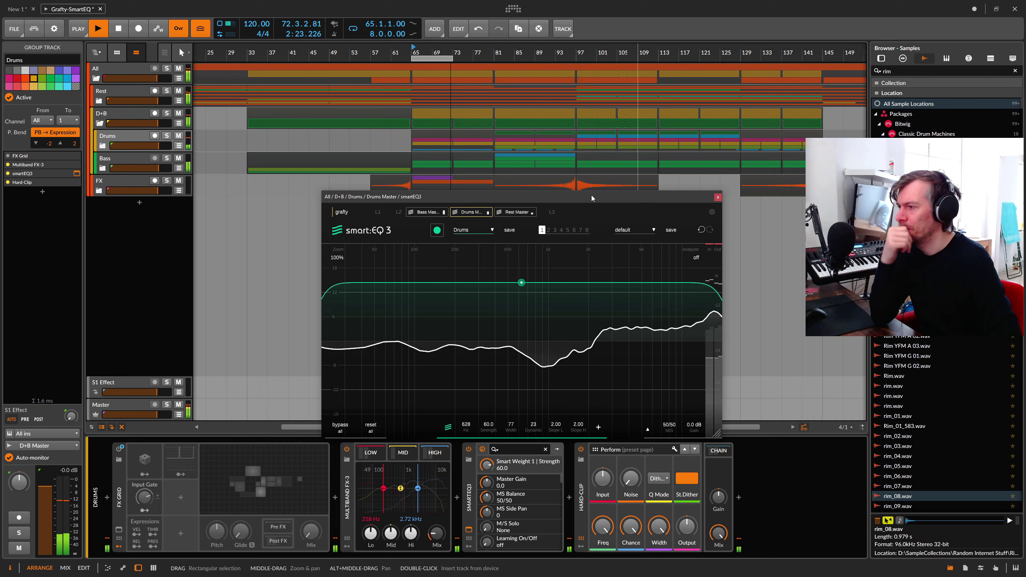
{"action": "left_click_drag", "start_coordinate": [591, 198], "coordinate": [475, 130]}
{"action": "key", "text": "space"}
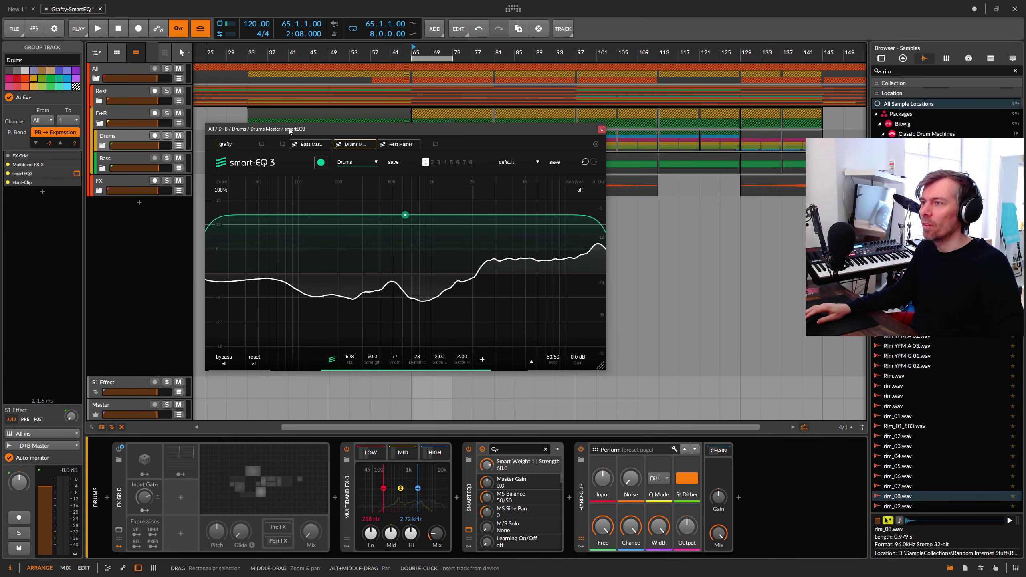
- Move the All Master smartEQ3 window slightly into place
{"action": "left_click_drag", "start_coordinate": [288, 134], "coordinate": [281, 133]}
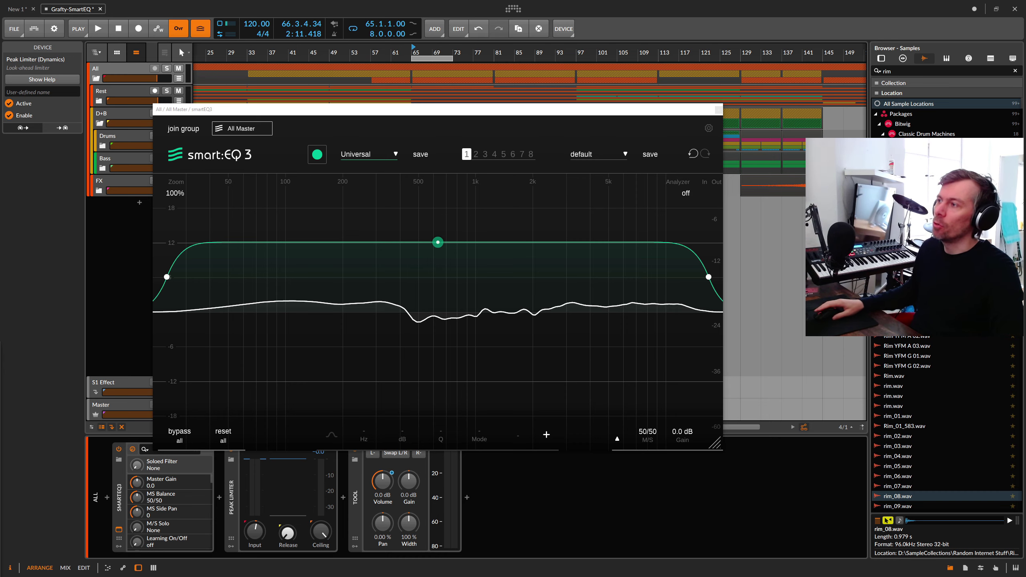
- Nudge the All Master smartEQ3 window, then close it to reveal the arrangement
{"action": "left_click_drag", "start_coordinate": [418, 110], "coordinate": [412, 98]}
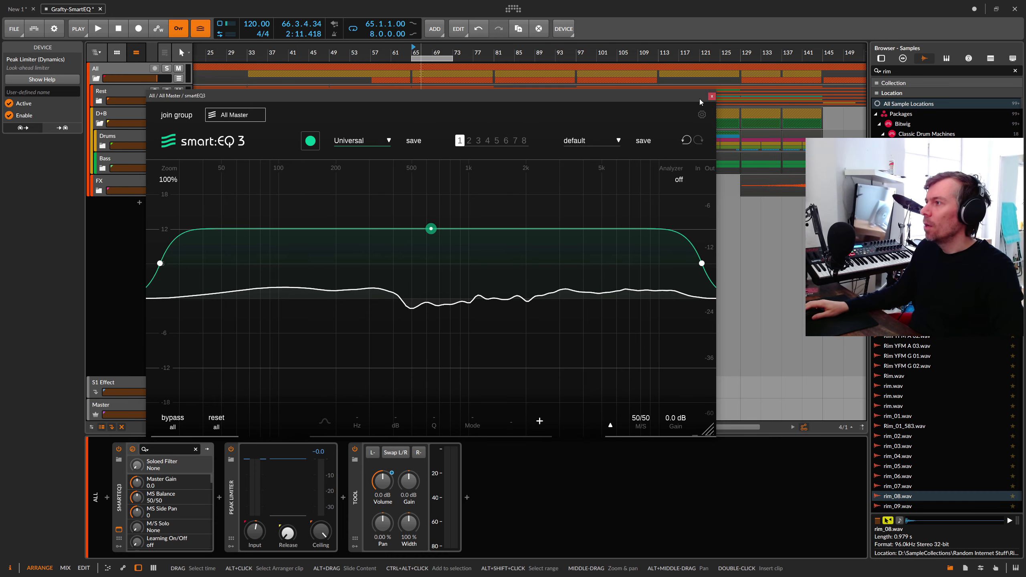
{"action": "left_click", "coordinate": [712, 96]}
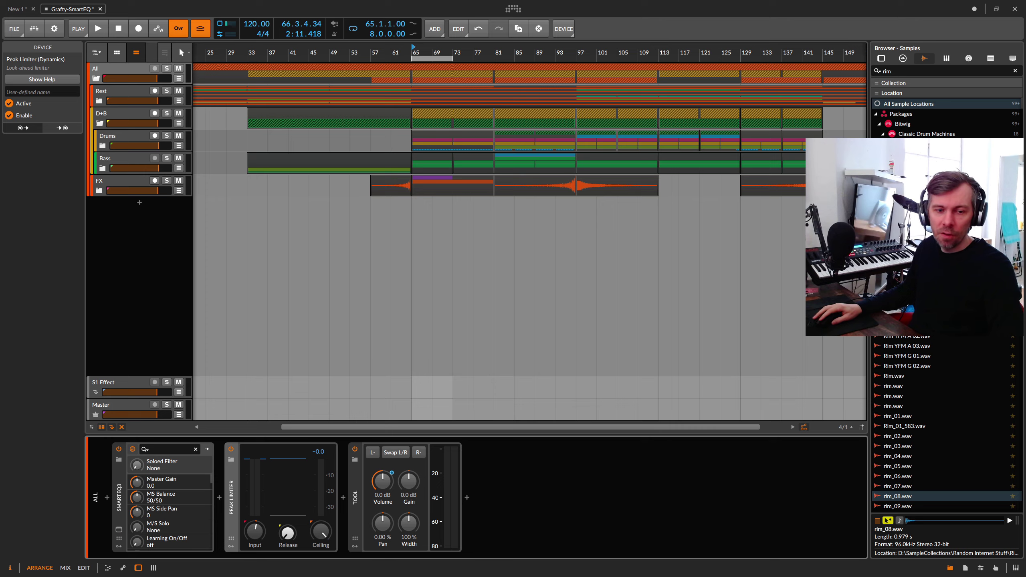